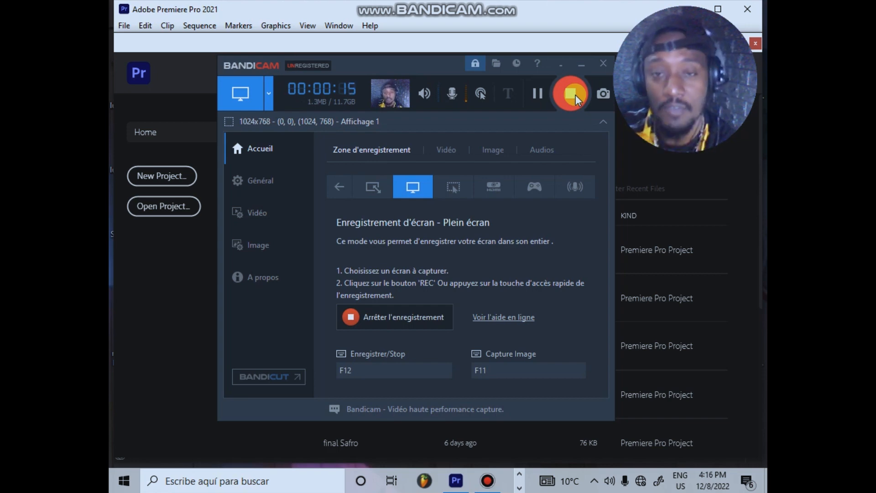
{"action": "left_click", "coordinate": [581, 64]}
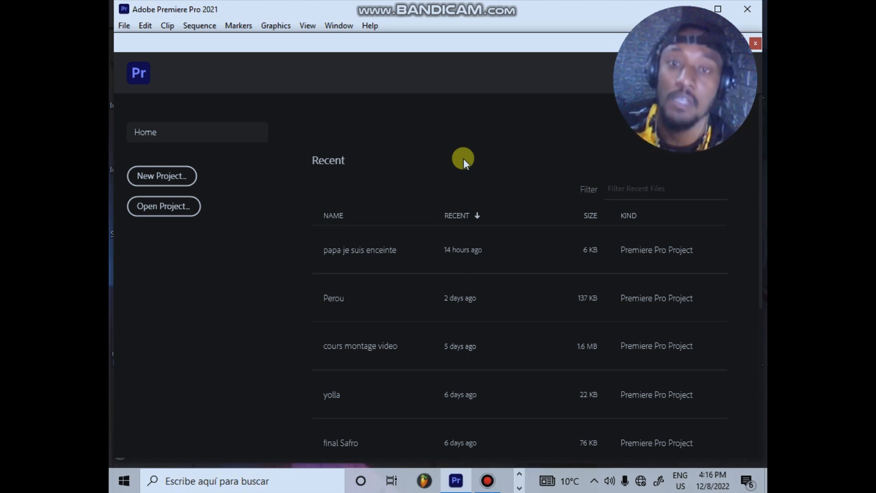
{"action": "key", "text": "super+d"}
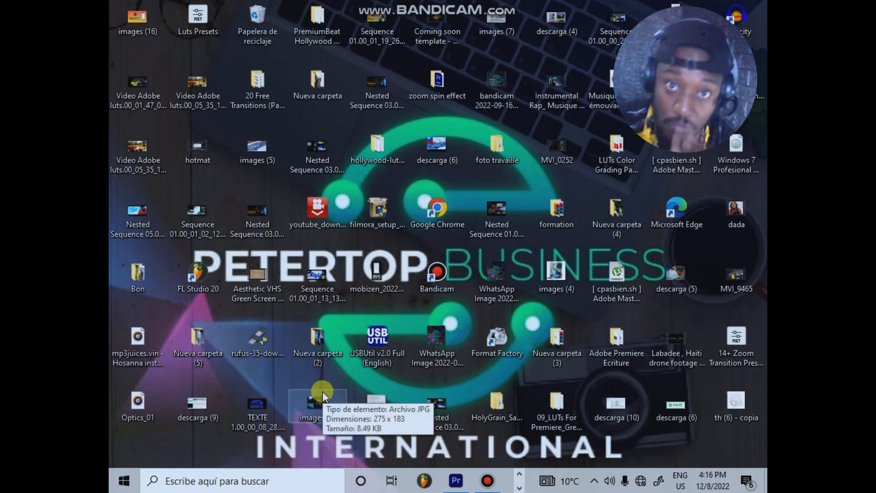
{"action": "key", "text": "super+d"}
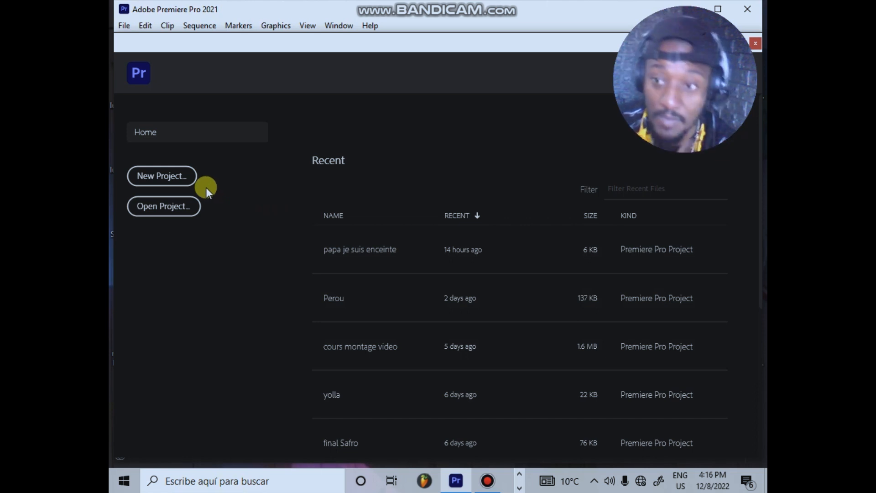
Step: Create a new project named "Kijan pou fe montaj sou adobe premye" and switch to the Assembly workspace
{"action": "left_click", "coordinate": [157, 181]}
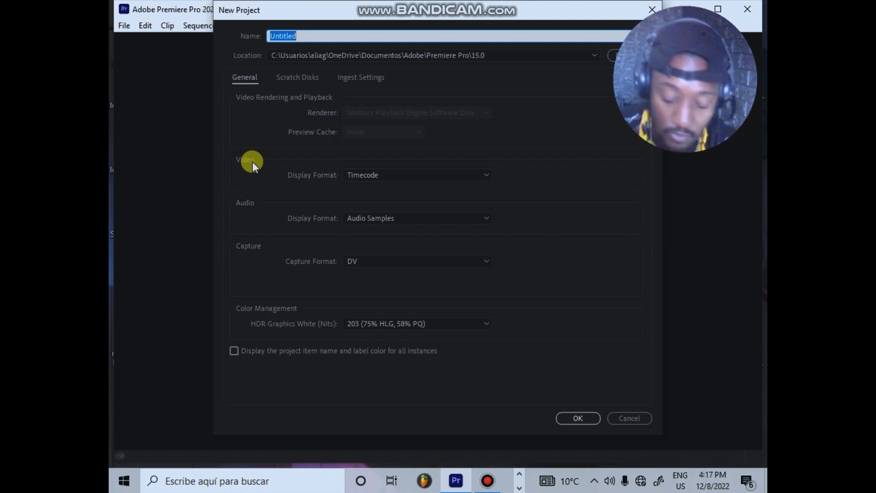
{"action": "type", "text": "Ko"}
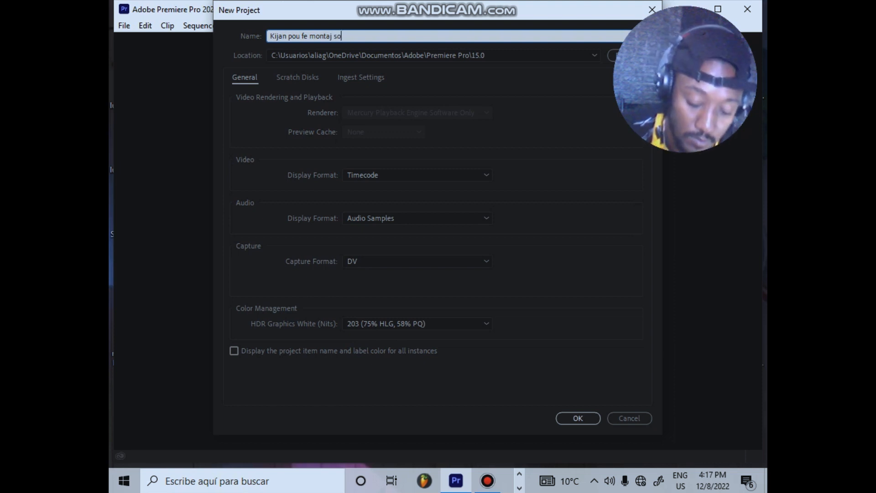
{"action": "type", "text": "dobe "}
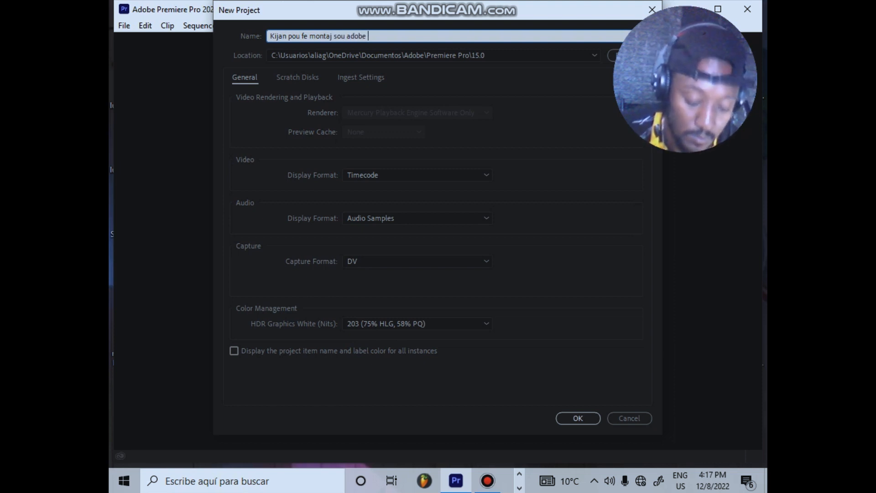
{"action": "type", "text": "p"}
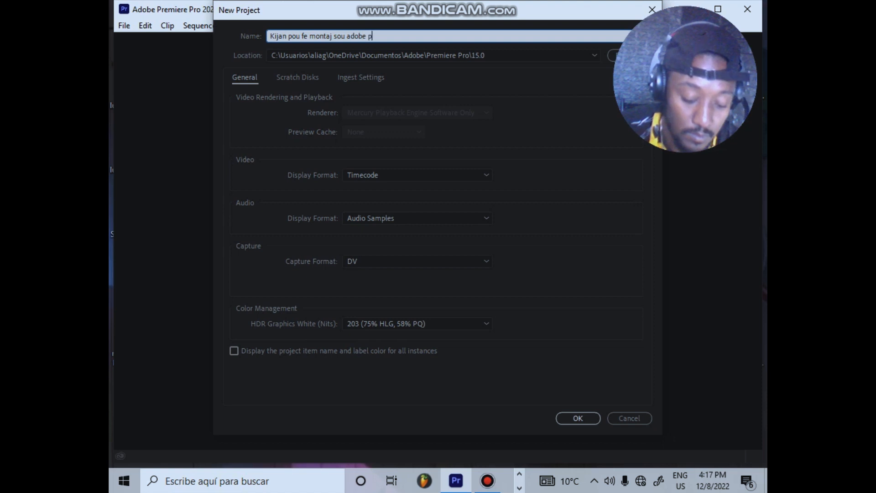
{"action": "type", "text": "remye"}
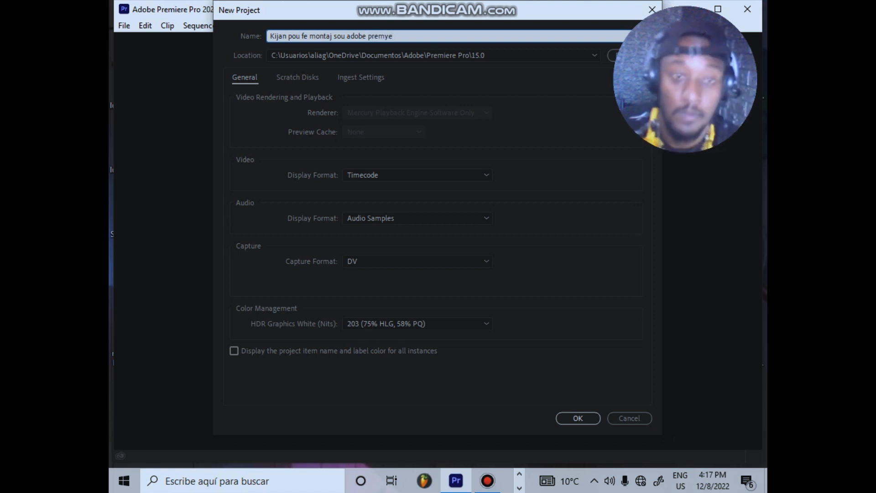
{"action": "key", "text": "Return"}
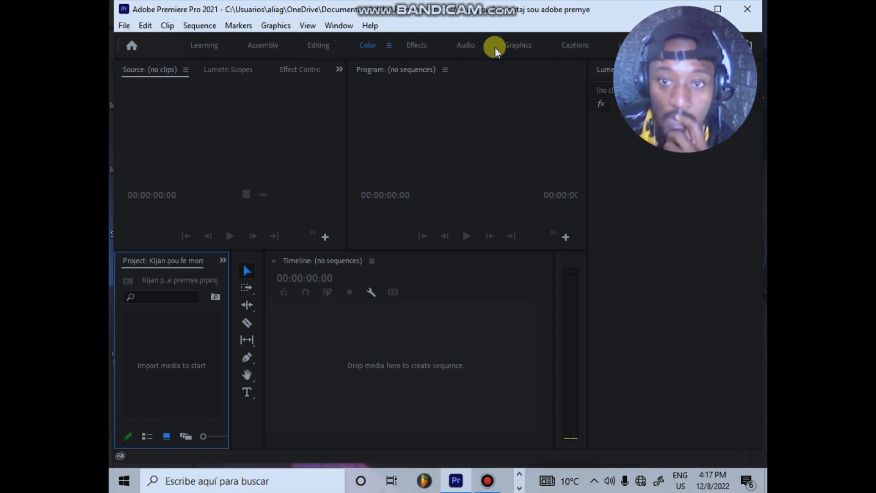
{"action": "left_click", "coordinate": [261, 45]}
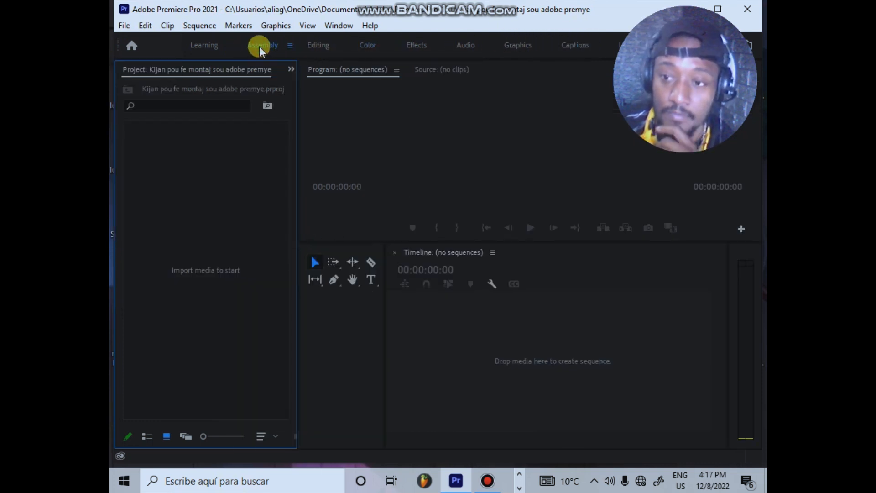
{"action": "double_click", "coordinate": [222, 183]}
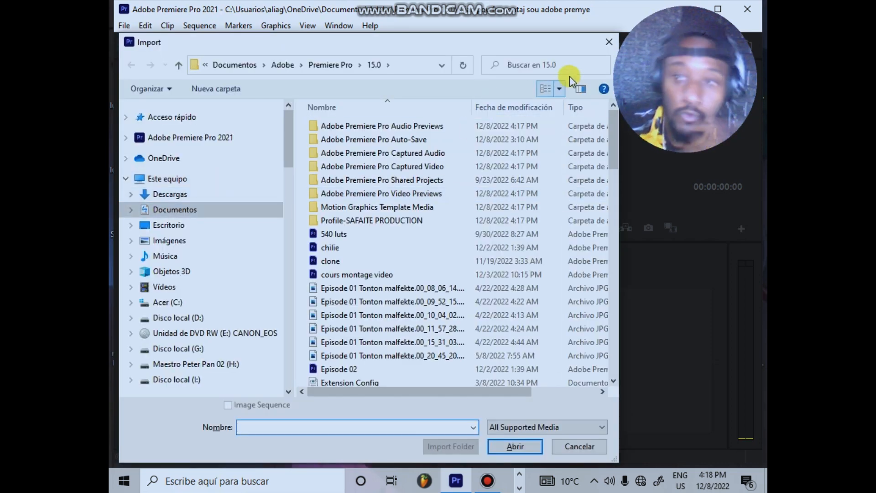
{"action": "left_click", "coordinate": [609, 42]}
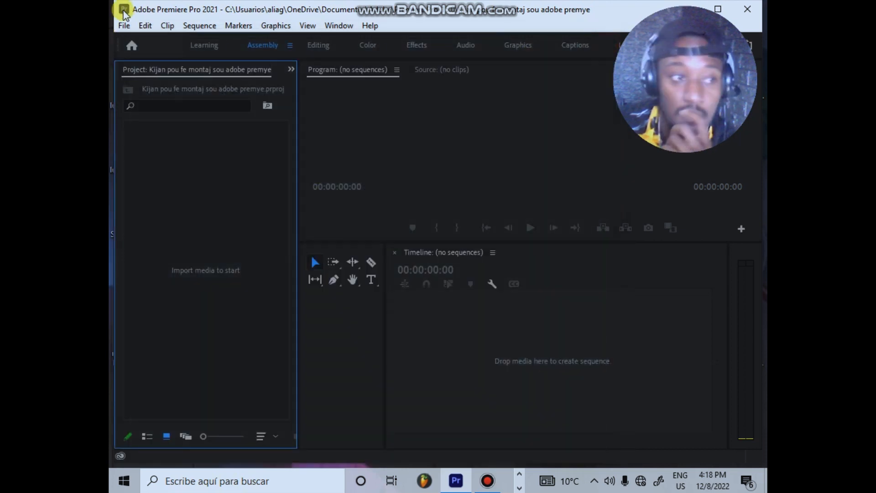
{"action": "left_click", "coordinate": [124, 25]}
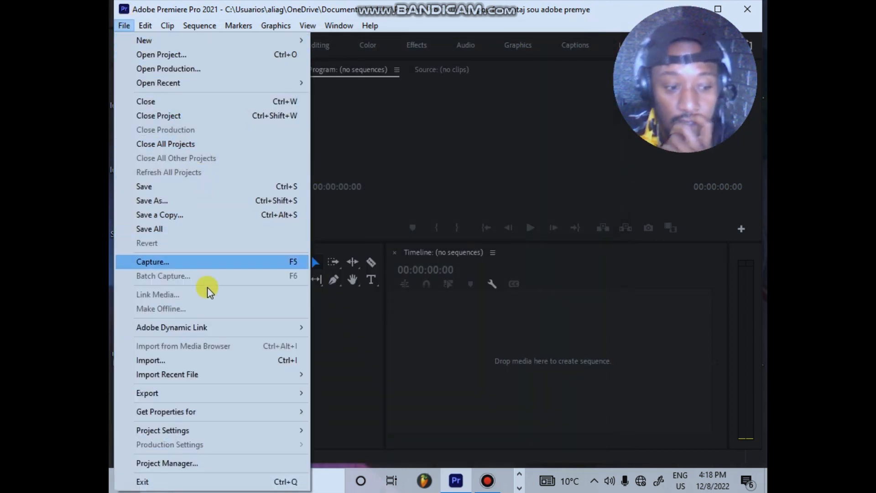
{"action": "left_click", "coordinate": [208, 362]}
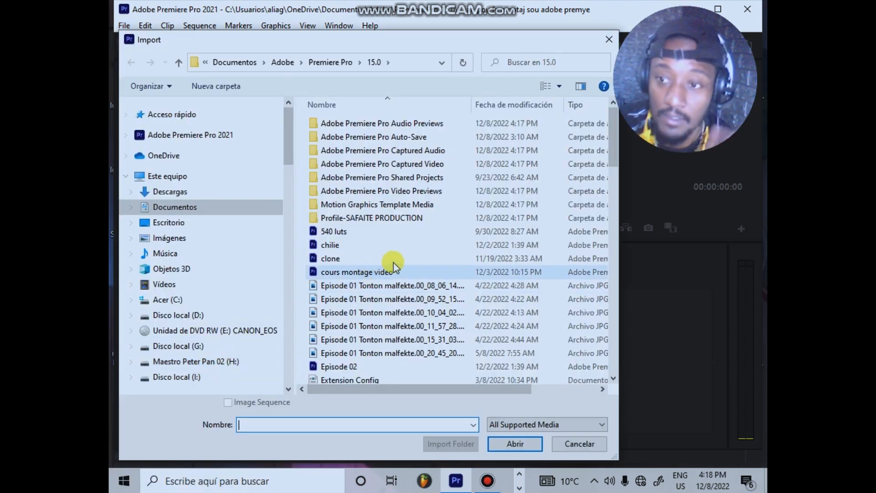
{"action": "left_click", "coordinate": [592, 445]}
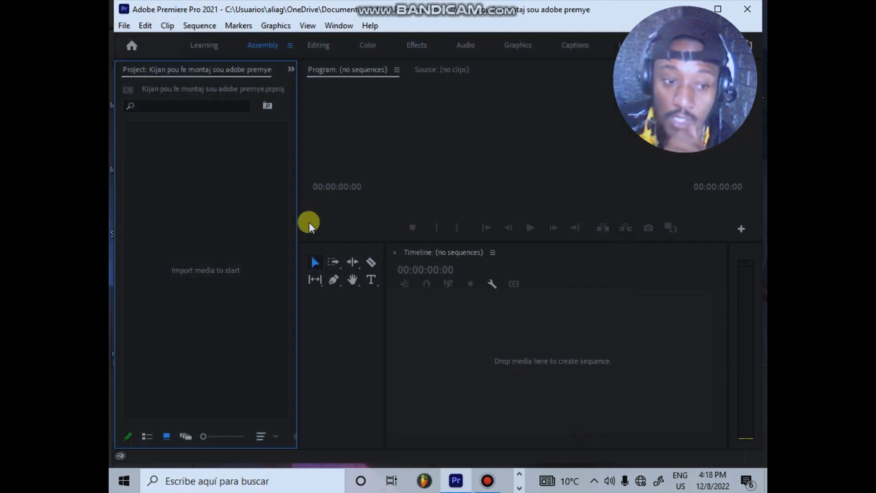
Step: Start a media import and look through the Vídeos and Documentos folders for footage
{"action": "double_click", "coordinate": [272, 216]}
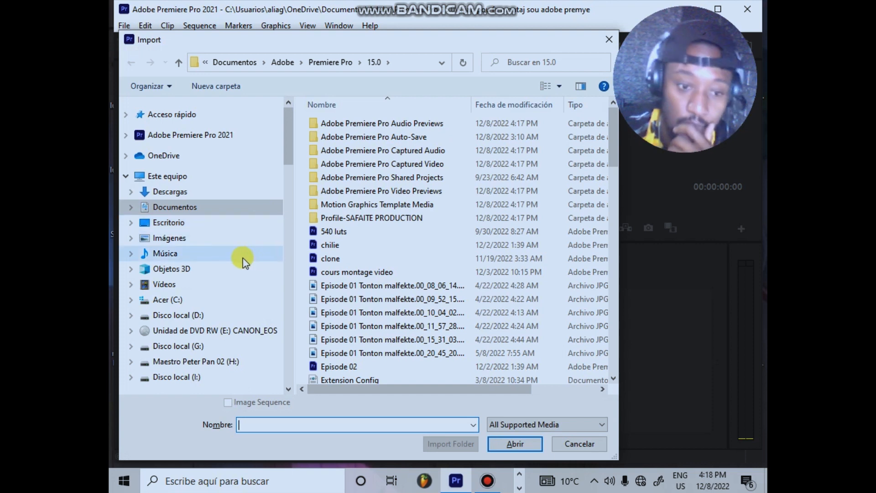
{"action": "left_click", "coordinate": [165, 284]}
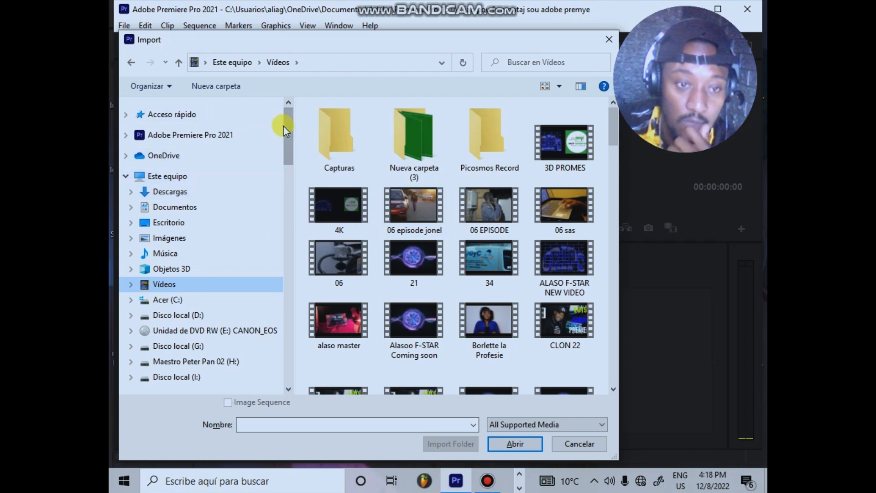
{"action": "left_click", "coordinate": [180, 209]}
{"action": "scroll", "coordinate": [442, 143], "scroll_direction": "down", "scroll_amount": 5}
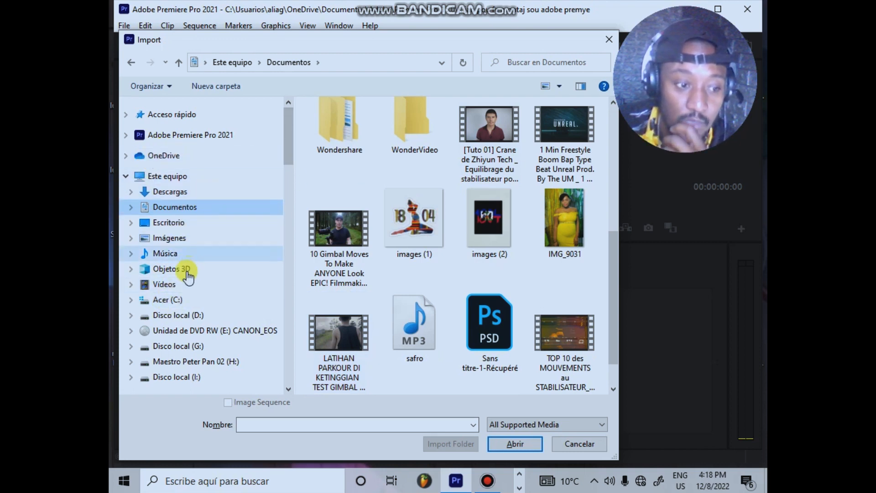
{"action": "left_click", "coordinate": [180, 284]}
{"action": "scroll", "coordinate": [403, 243], "scroll_direction": "down", "scroll_amount": 15}
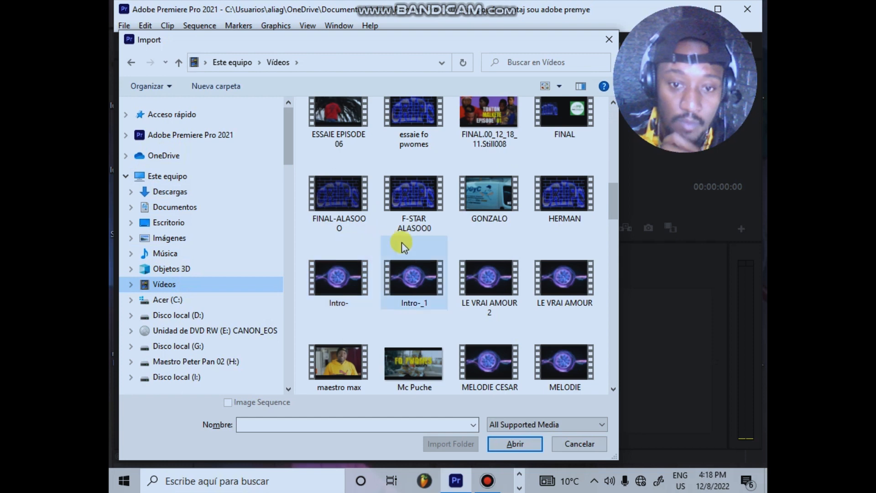
{"action": "scroll", "coordinate": [406, 247], "scroll_direction": "down", "scroll_amount": 10}
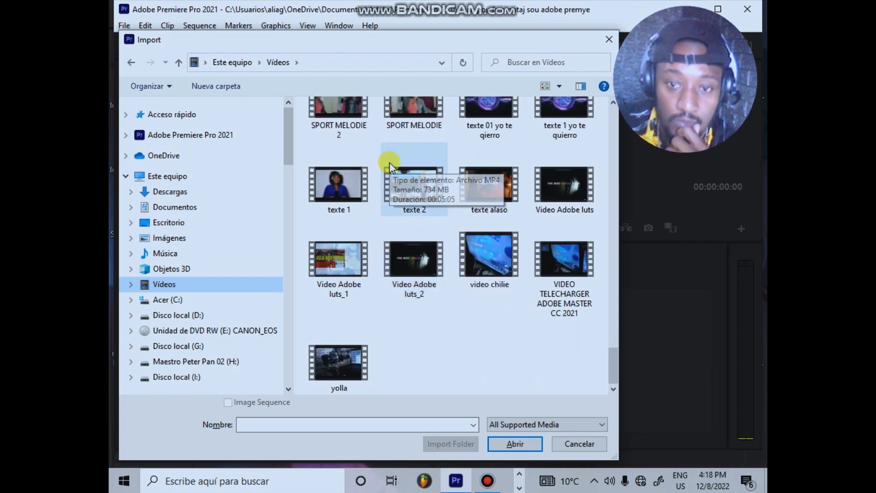
Step: Look through the stills and clips in the Imágenes folder for media to import
{"action": "left_click", "coordinate": [172, 245]}
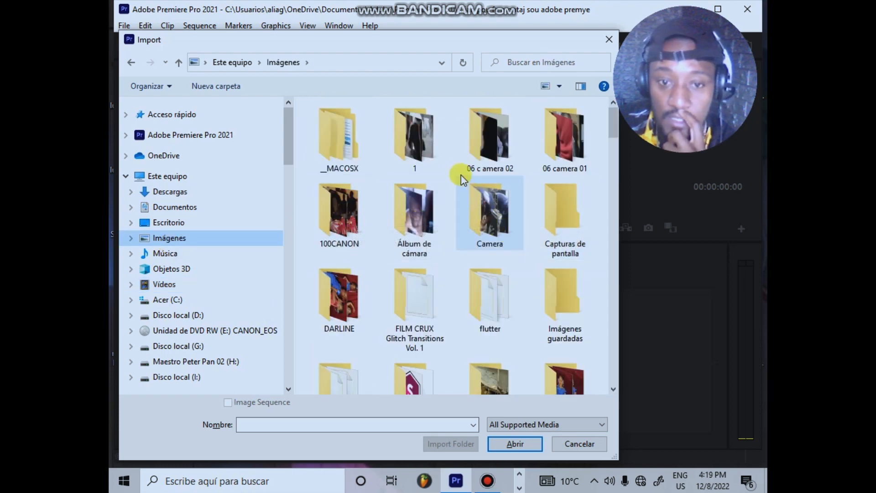
{"action": "scroll", "coordinate": [574, 143], "scroll_direction": "down", "scroll_amount": 5}
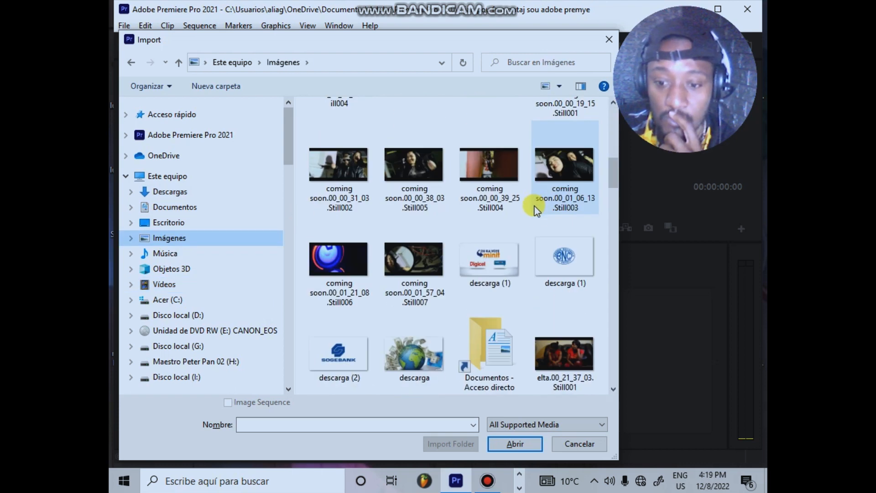
{"action": "scroll", "coordinate": [512, 223], "scroll_direction": "down", "scroll_amount": 5}
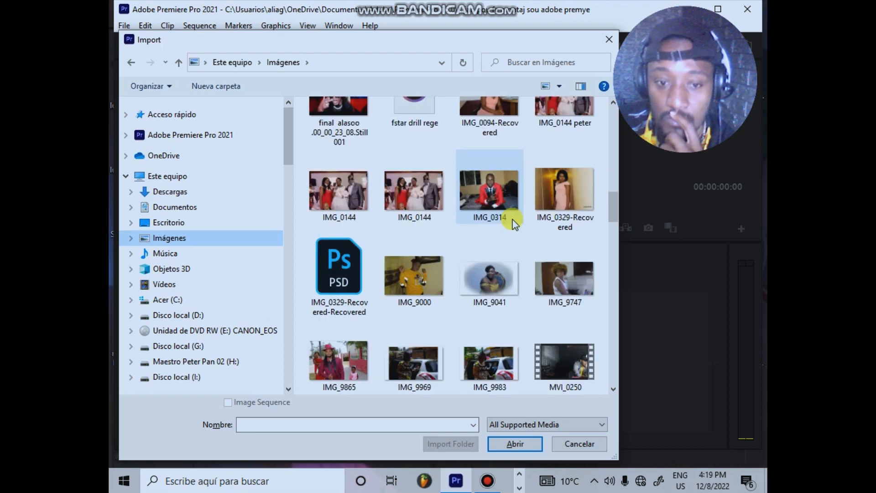
{"action": "scroll", "coordinate": [539, 222], "scroll_direction": "down", "scroll_amount": 5}
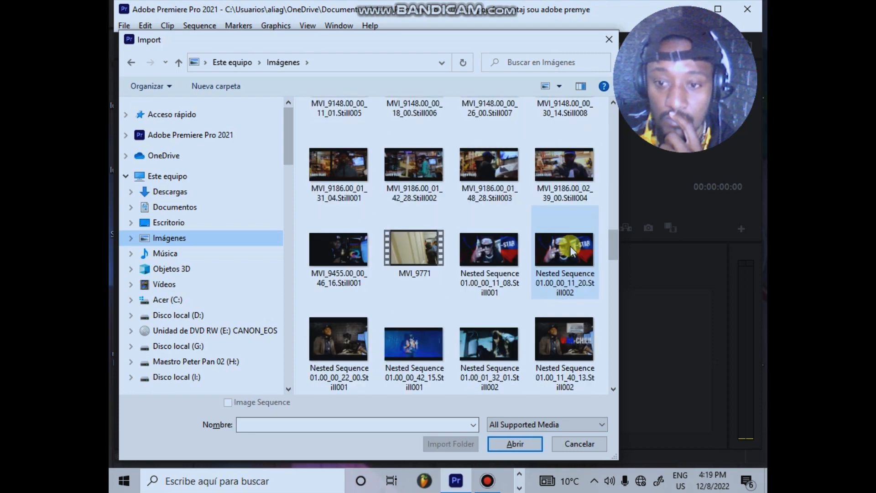
{"action": "scroll", "coordinate": [571, 252], "scroll_direction": "up", "scroll_amount": 2}
{"action": "scroll", "coordinate": [577, 315], "scroll_direction": "down", "scroll_amount": 8}
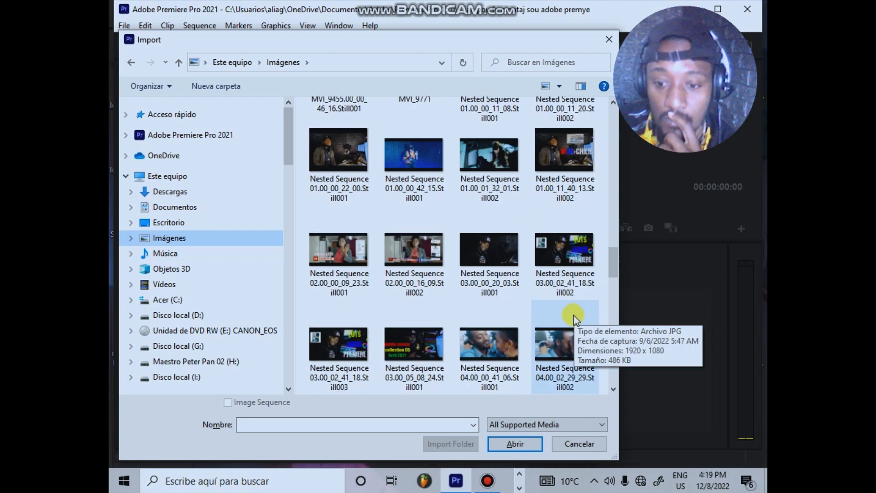
{"action": "scroll", "coordinate": [574, 317], "scroll_direction": "up", "scroll_amount": 4}
{"action": "scroll", "coordinate": [538, 256], "scroll_direction": "up", "scroll_amount": 3}
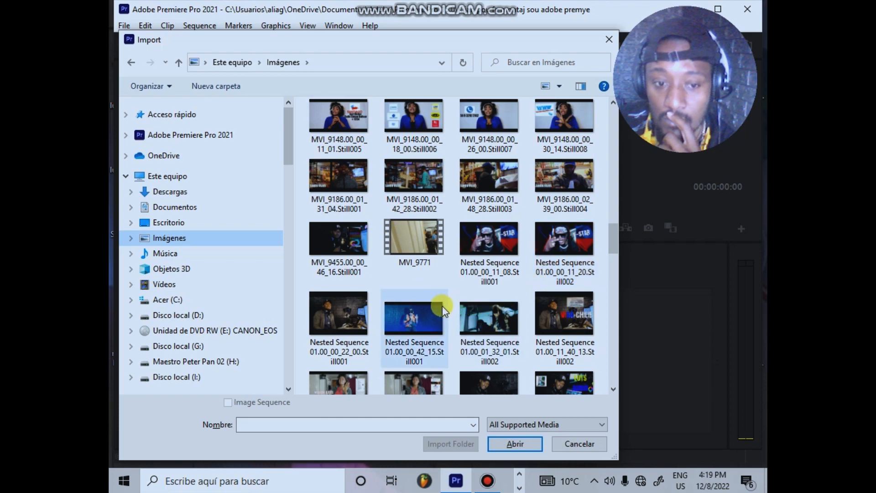
{"action": "scroll", "coordinate": [537, 347], "scroll_direction": "down", "scroll_amount": 10}
{"action": "scroll", "coordinate": [537, 346], "scroll_direction": "down", "scroll_amount": 3}
{"action": "scroll", "coordinate": [540, 343], "scroll_direction": "up", "scroll_amount": 12}
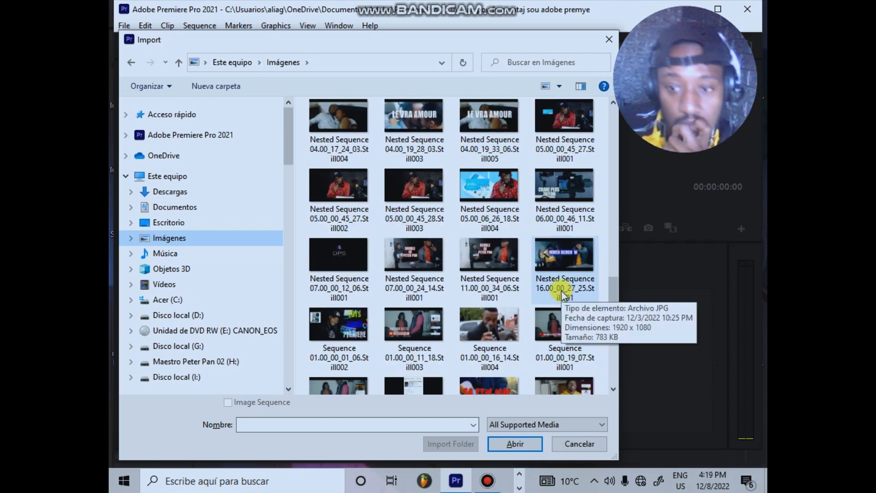
{"action": "scroll", "coordinate": [562, 291], "scroll_direction": "up", "scroll_amount": 3}
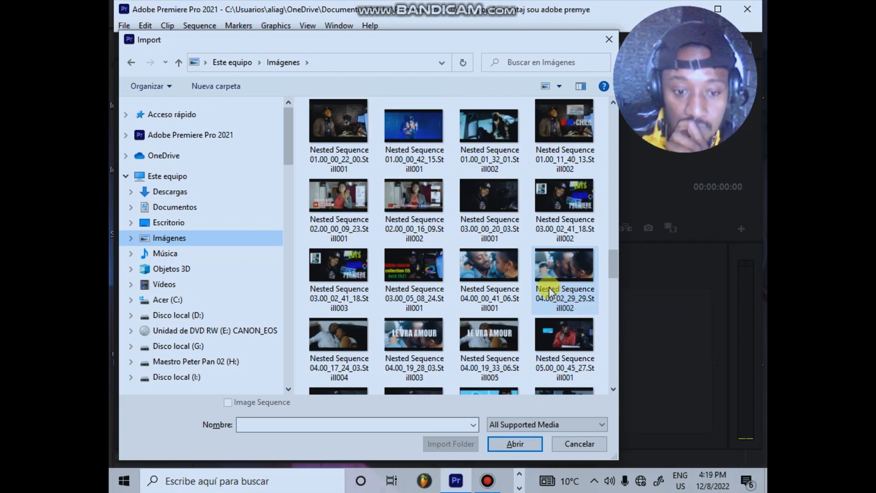
{"action": "scroll", "coordinate": [552, 294], "scroll_direction": "up", "scroll_amount": 15}
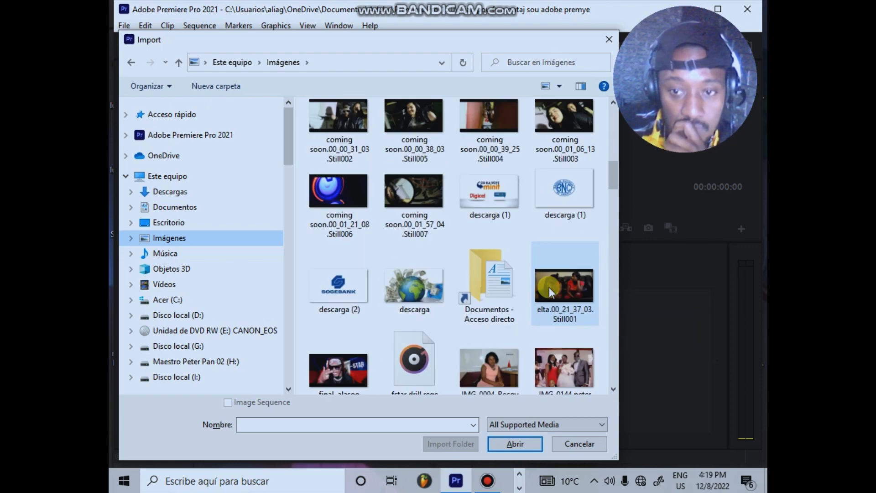
{"action": "scroll", "coordinate": [549, 287], "scroll_direction": "up", "scroll_amount": 10}
Step: Check the Álbum de cámara subfolder of Imágenes for footage and return to the Imágenes folder
{"action": "left_click", "coordinate": [421, 135]}
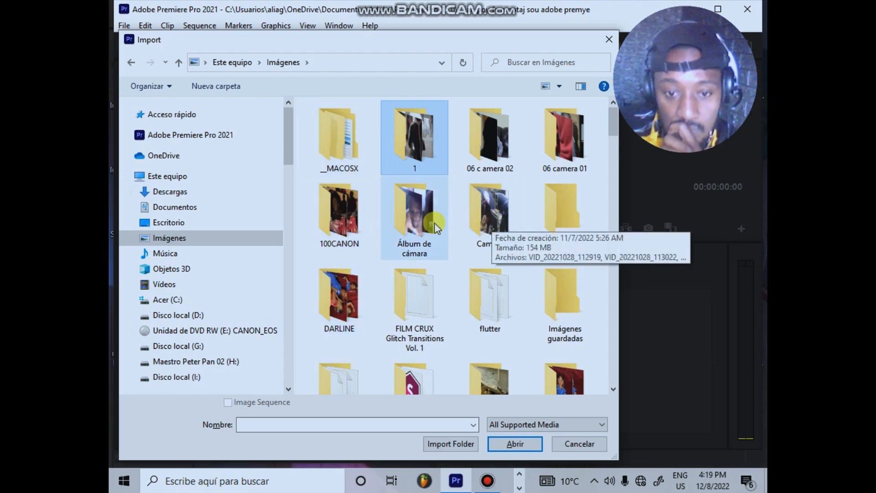
{"action": "double_click", "coordinate": [418, 218]}
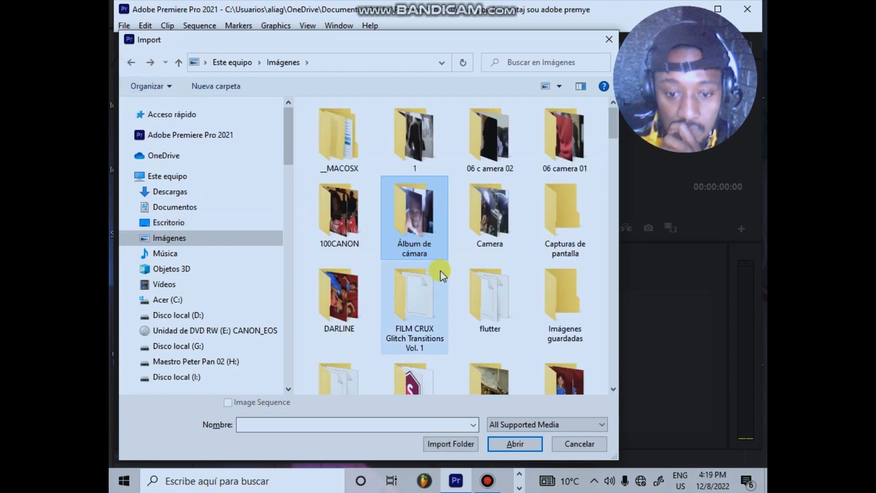
{"action": "scroll", "coordinate": [445, 276], "scroll_direction": "down", "scroll_amount": 5}
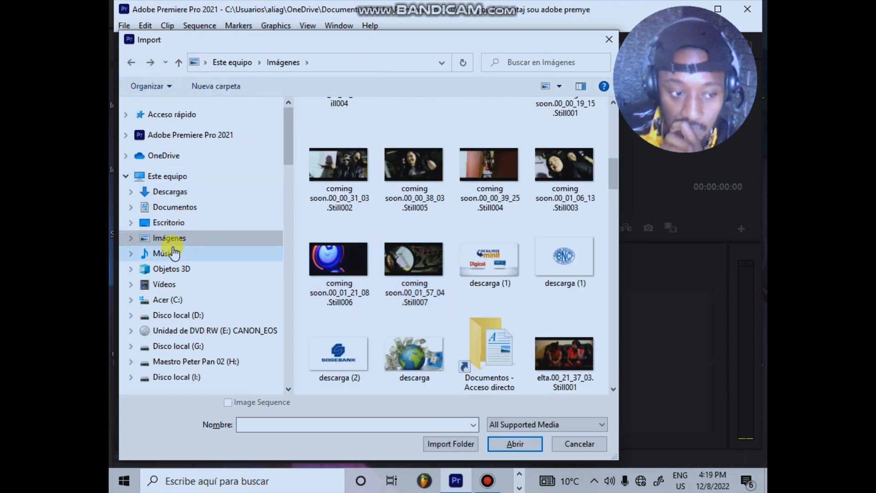
Step: Import the MVI_9220 clip from folder 2 on the Disco local (D:) drive
{"action": "left_click", "coordinate": [167, 176]}
{"action": "scroll", "coordinate": [457, 306], "scroll_direction": "down", "scroll_amount": 5}
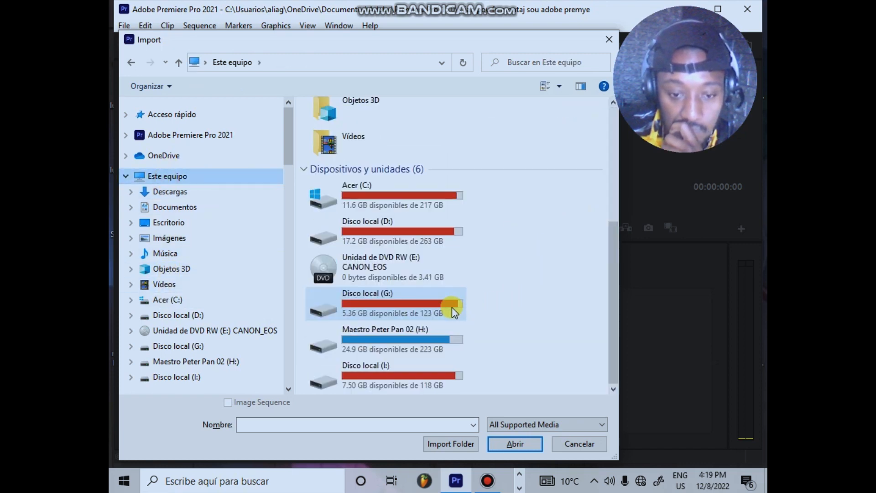
{"action": "double_click", "coordinate": [390, 229]}
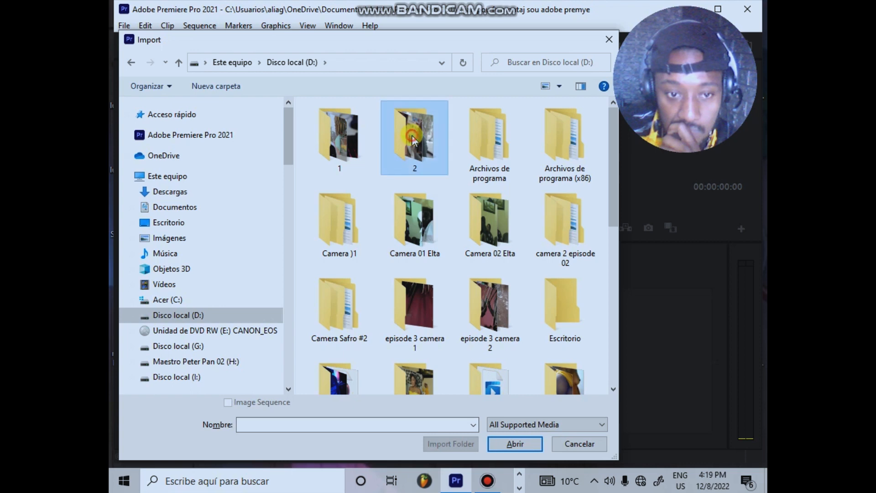
{"action": "double_click", "coordinate": [413, 137]}
{"action": "scroll", "coordinate": [407, 207], "scroll_direction": "down", "scroll_amount": 5}
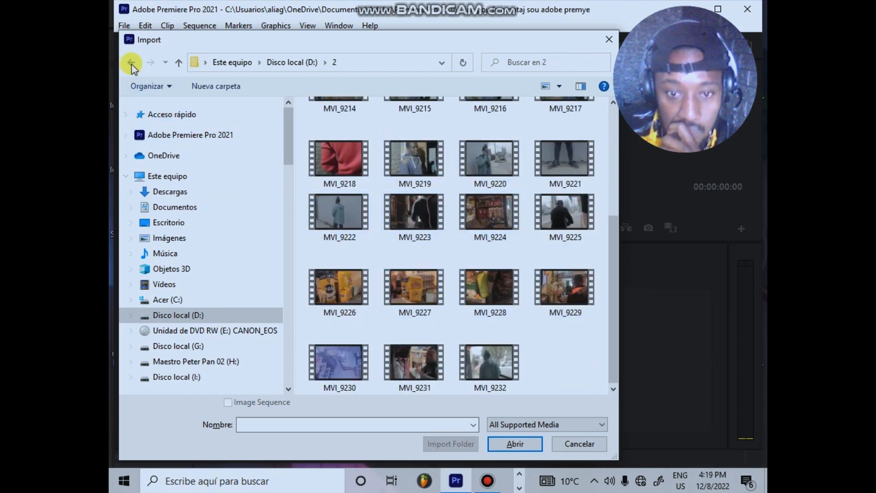
{"action": "double_click", "coordinate": [500, 171]}
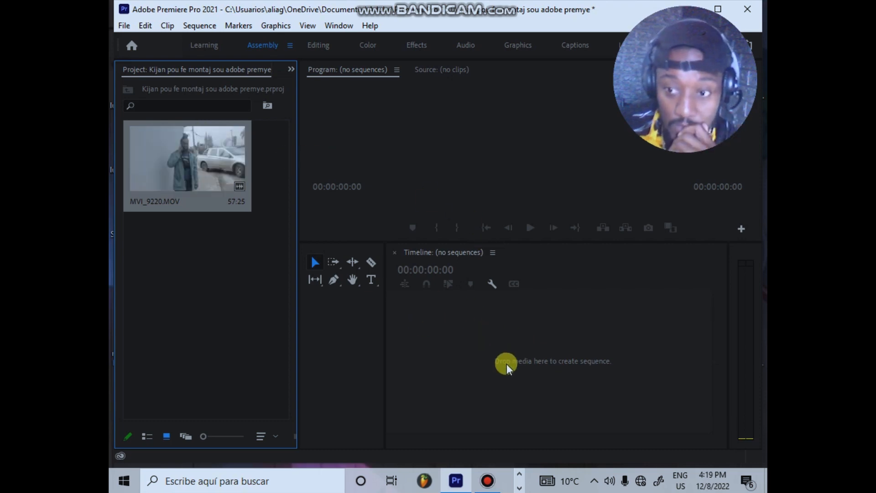
Step: Create a sequence from the MVI_9220.MOV clip, widen the timeline area and play the opening seconds
{"action": "left_click_drag", "start_coordinate": [132, 182], "coordinate": [489, 344]}
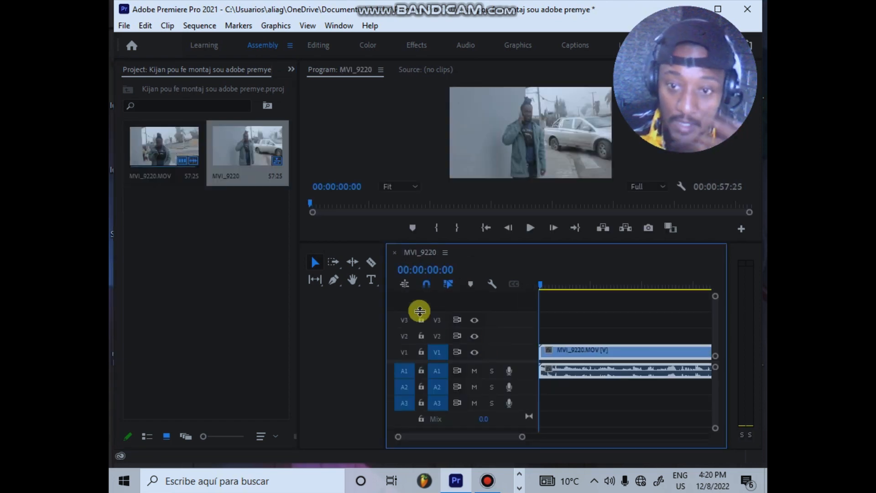
{"action": "left_click_drag", "start_coordinate": [381, 283], "coordinate": [283, 287]}
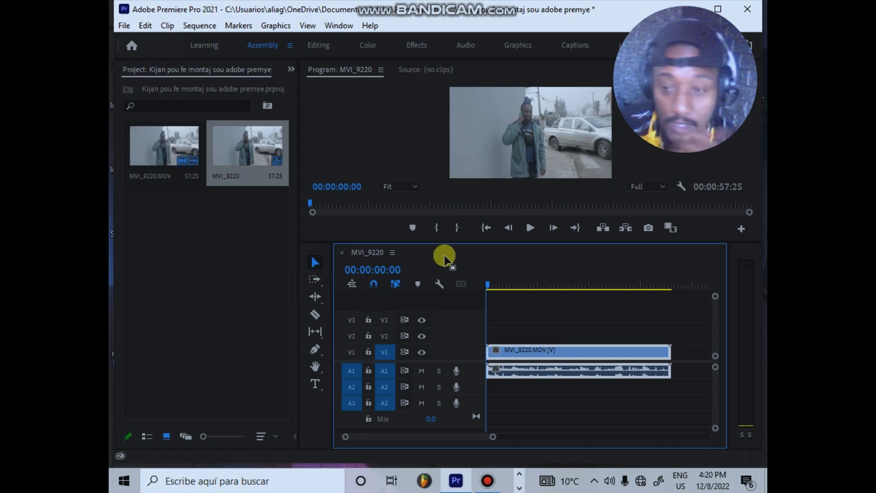
{"action": "left_click_drag", "start_coordinate": [492, 288], "coordinate": [453, 294]}
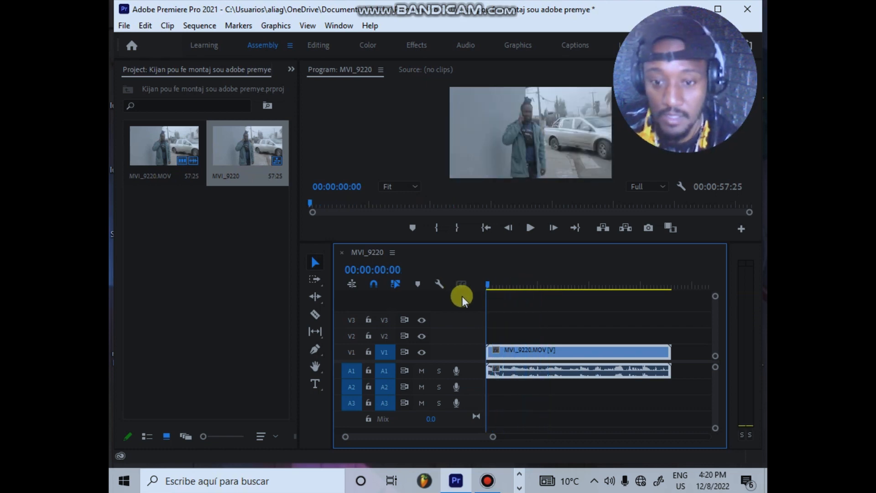
{"action": "key", "text": "space"}
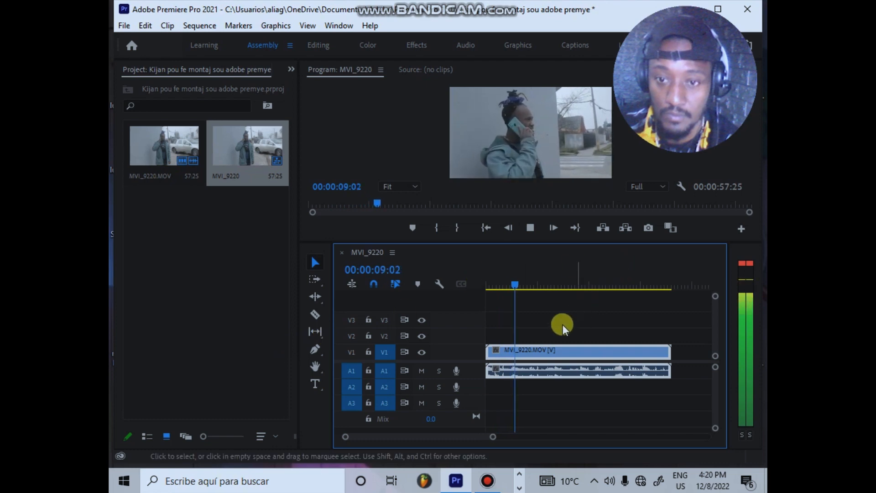
{"action": "key", "text": "space"}
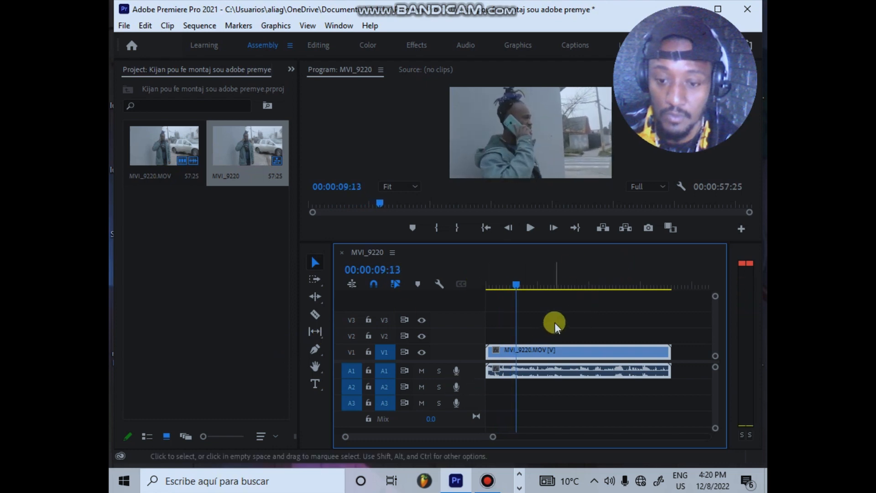
Step: Unlink and delete the audio of the MVI_9220.MOV clip in the sequence and play a few seconds of the video
{"action": "right_click", "coordinate": [542, 371]}
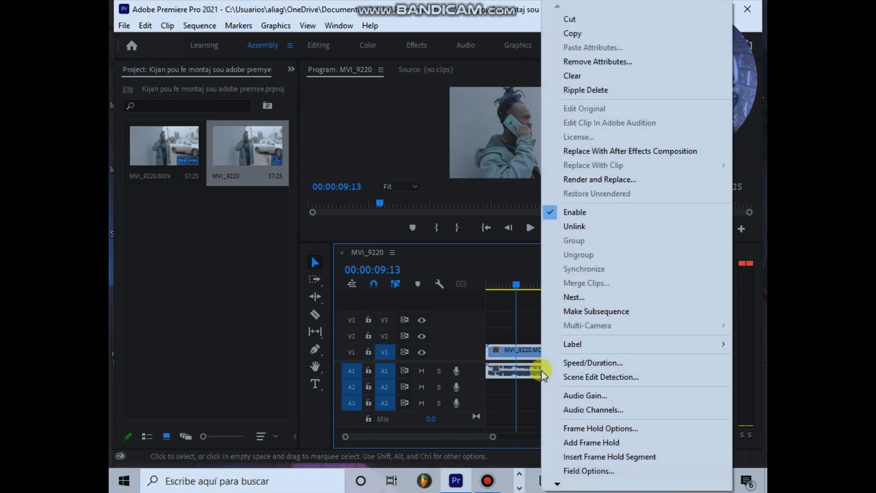
{"action": "left_click", "coordinate": [585, 228]}
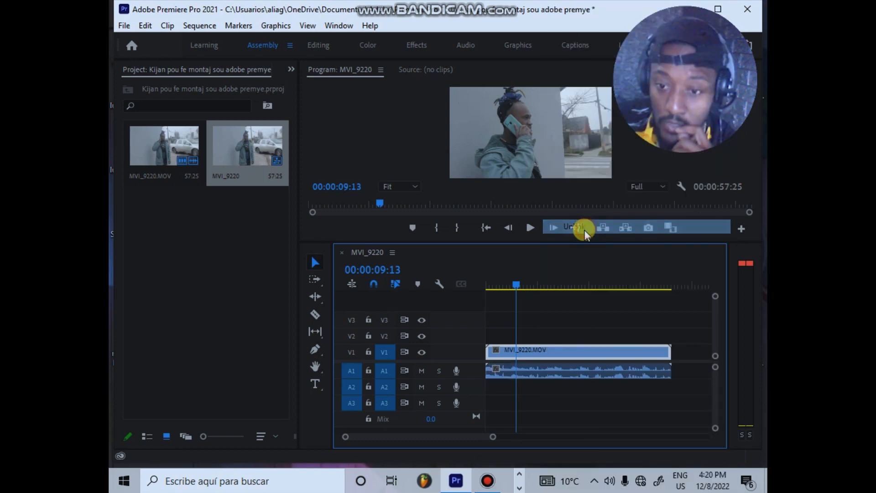
{"action": "left_click", "coordinate": [569, 379]}
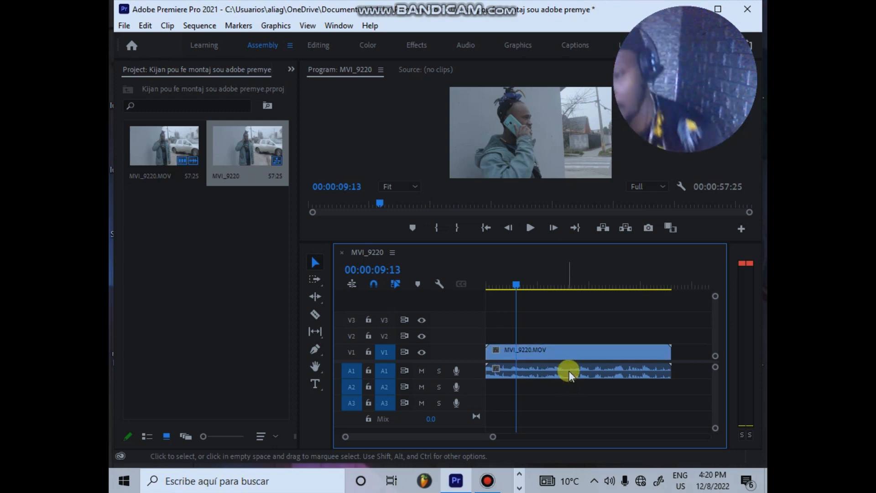
{"action": "left_click", "coordinate": [573, 371]}
{"action": "key", "text": "Delete"}
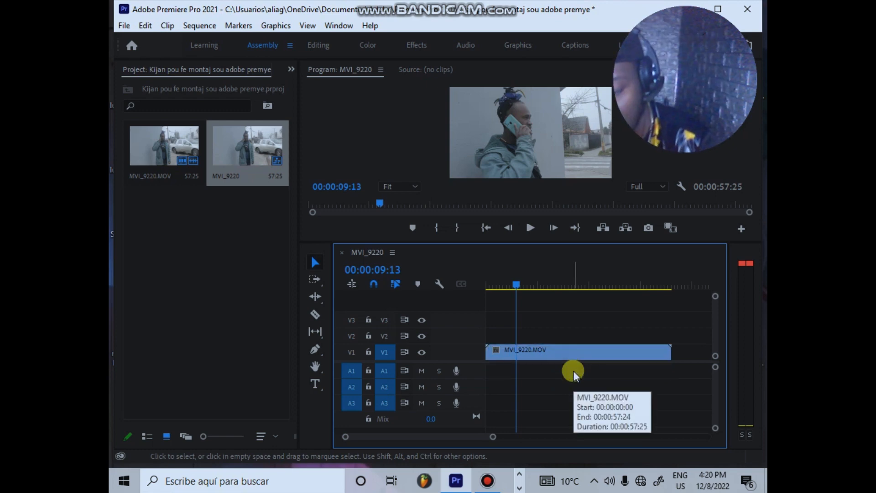
{"action": "key", "text": "space"}
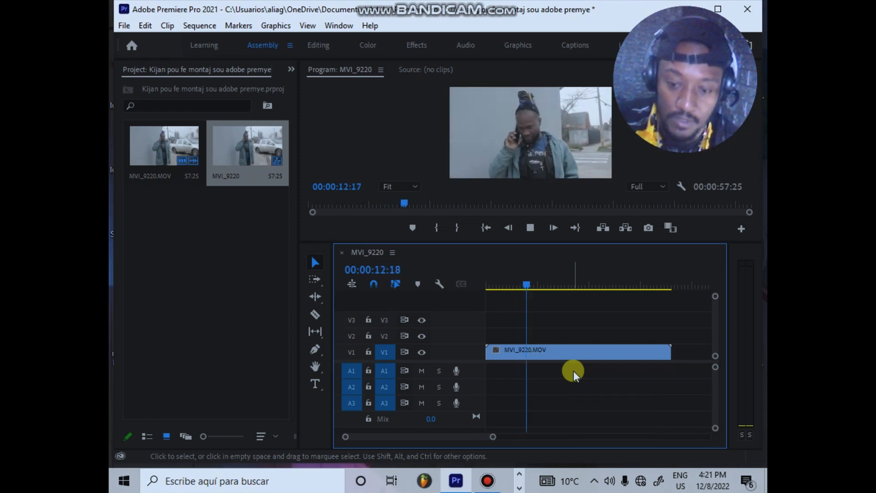
{"action": "left_click", "coordinate": [535, 354]}
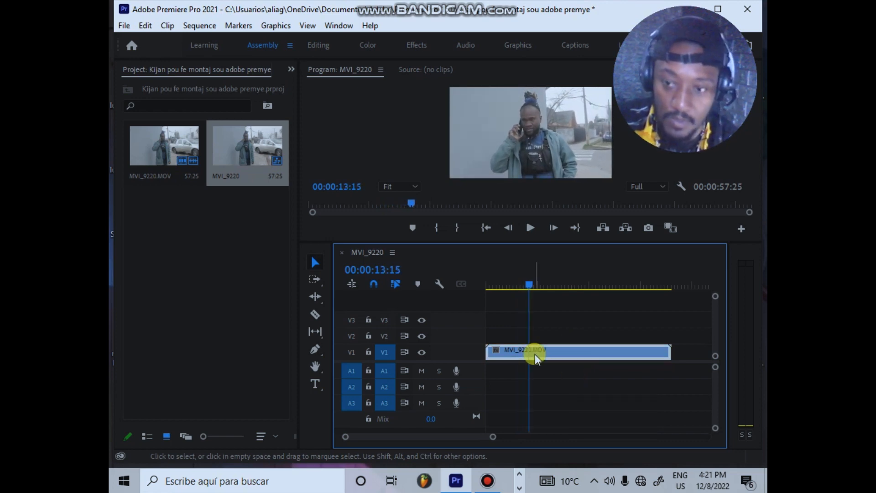
Step: Start another media import and look through folder 2 and the Disco local (D:) drive for more media
{"action": "double_click", "coordinate": [251, 287]}
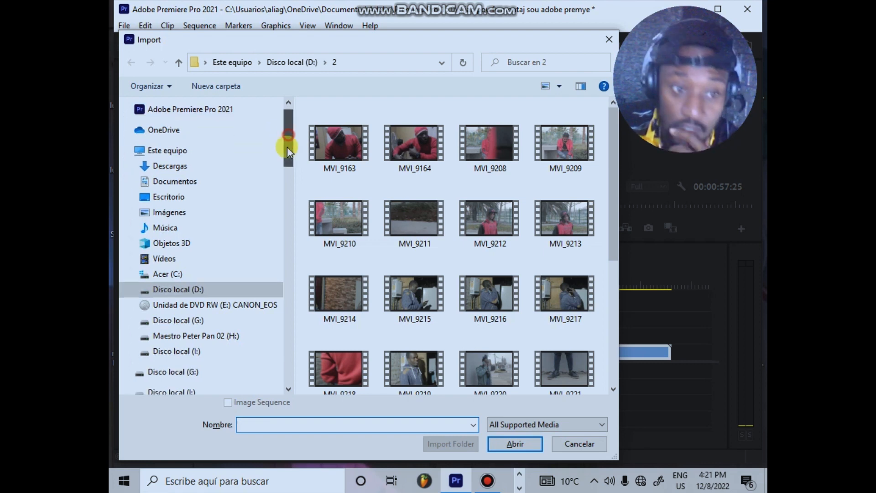
{"action": "scroll", "coordinate": [287, 140], "scroll_direction": "down", "scroll_amount": 2}
{"action": "scroll", "coordinate": [287, 140], "scroll_direction": "up", "scroll_amount": 2}
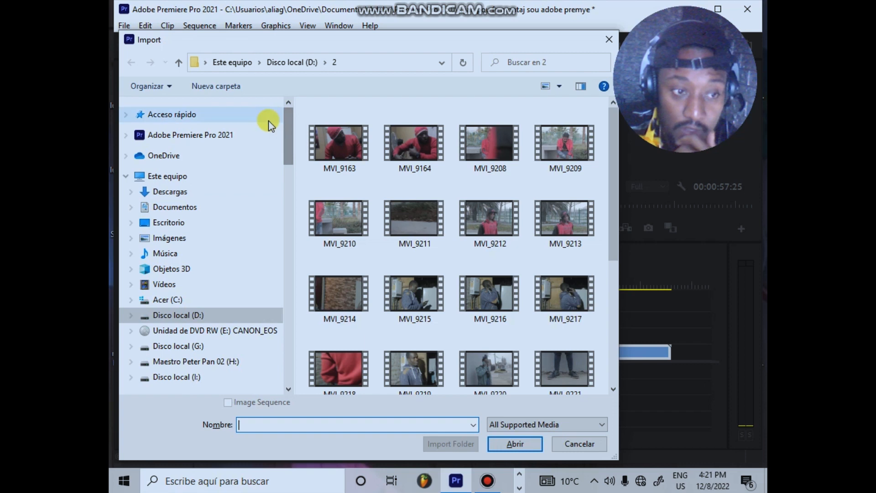
{"action": "left_click_drag", "start_coordinate": [289, 138], "coordinate": [259, 101]}
{"action": "left_click", "coordinate": [161, 177]}
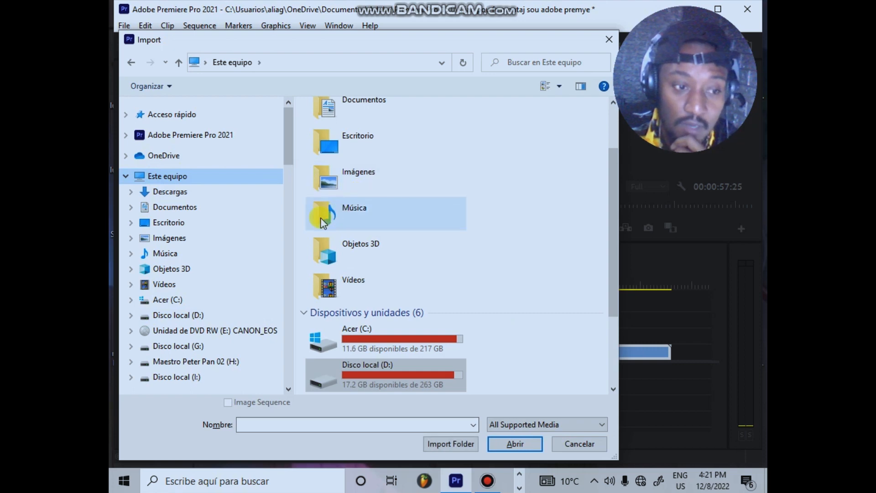
{"action": "scroll", "coordinate": [322, 353], "scroll_direction": "down", "scroll_amount": 3}
{"action": "double_click", "coordinate": [383, 246]}
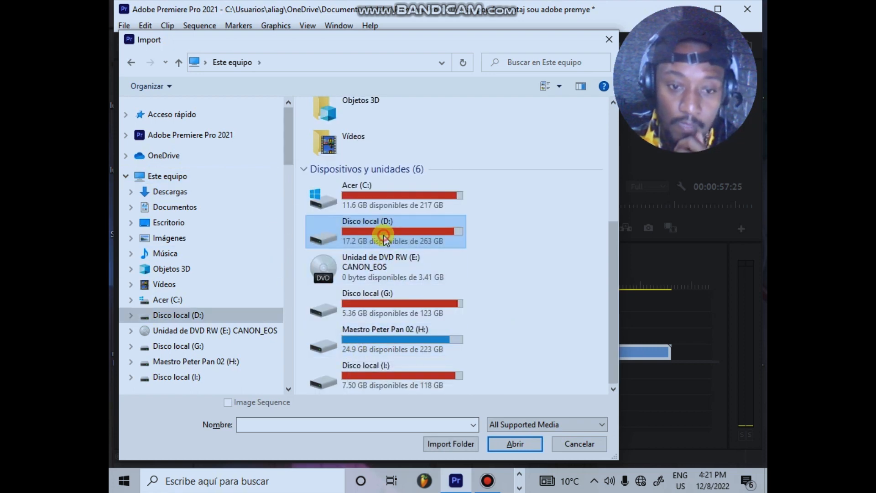
{"action": "scroll", "coordinate": [445, 249], "scroll_direction": "down", "scroll_amount": 5}
{"action": "scroll", "coordinate": [355, 192], "scroll_direction": "up", "scroll_amount": 6}
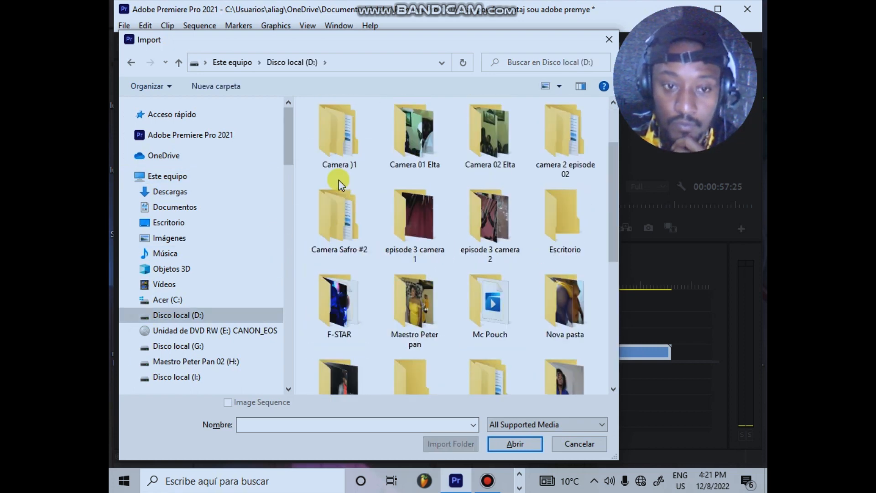
Step: Check the Disco local (G:) drive and its PSAutoRecover folder for media and close the import without choosing a file
{"action": "left_click", "coordinate": [131, 63]}
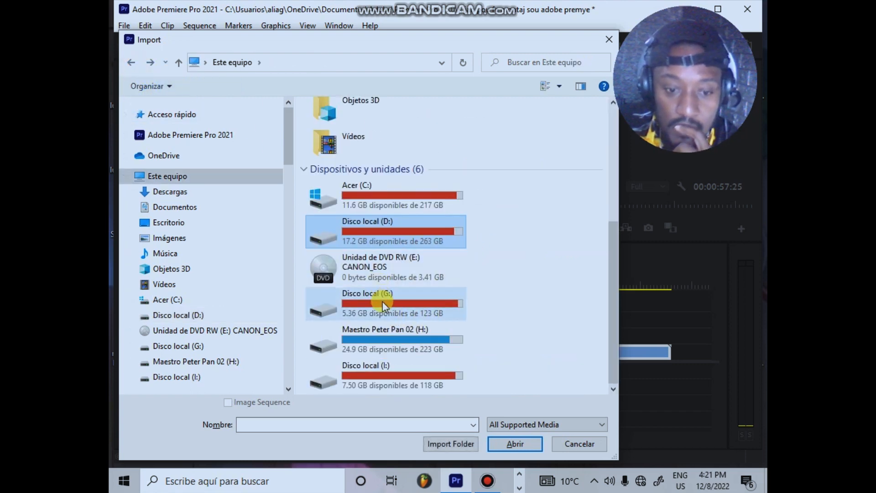
{"action": "double_click", "coordinate": [383, 302]}
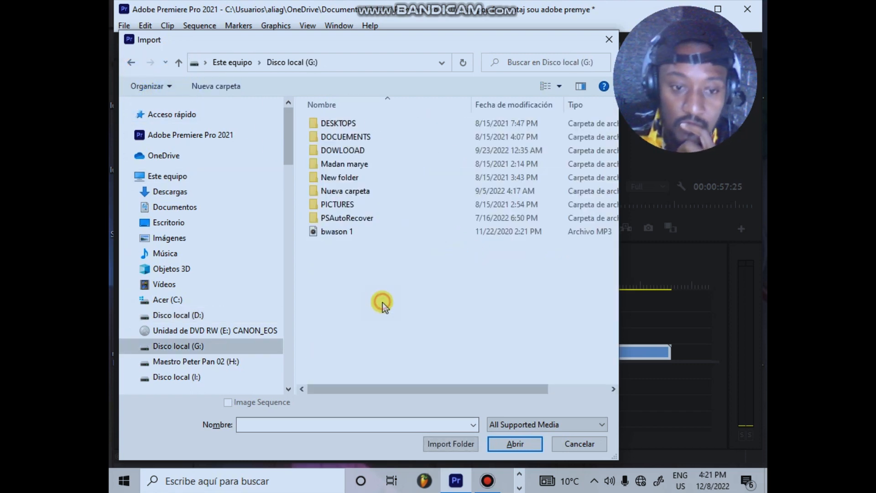
{"action": "double_click", "coordinate": [356, 219]}
{"action": "left_click", "coordinate": [131, 63]}
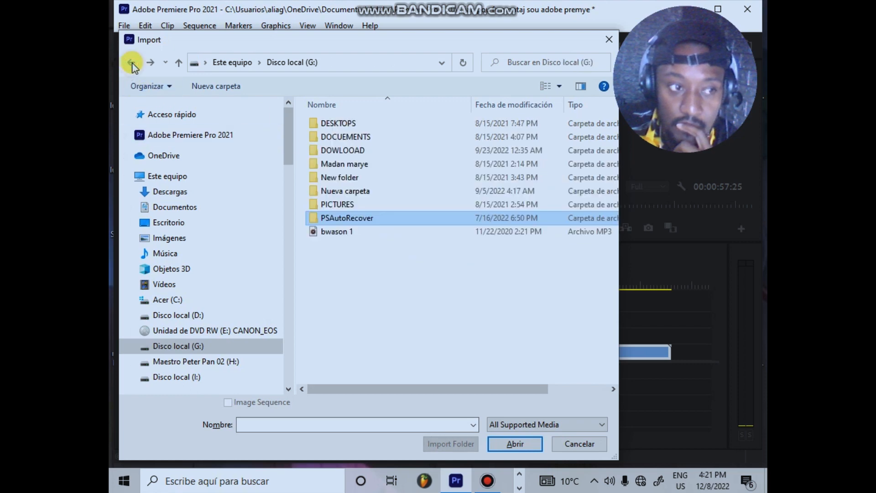
{"action": "left_click", "coordinate": [131, 63]}
{"action": "left_click", "coordinate": [132, 63]}
{"action": "left_click", "coordinate": [132, 63]}
{"action": "left_click", "coordinate": [610, 39]}
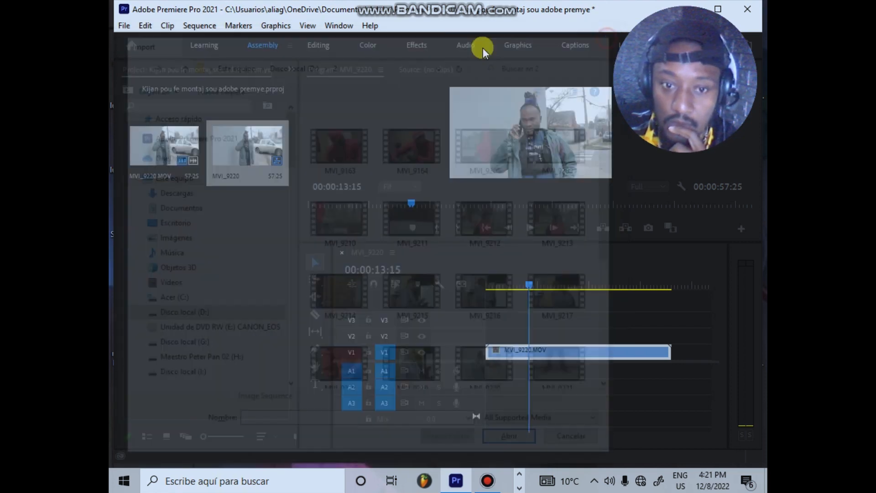
Step: Bring the "Instrumental Rap_ Musique Rap Sans Parole Libre de Droit" video file from the desktop into the project
{"action": "key", "text": "super+d"}
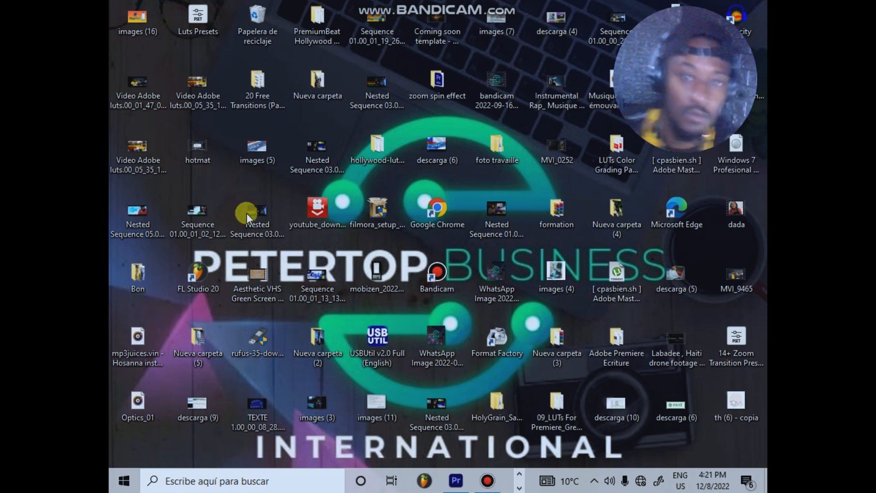
{"action": "left_click", "coordinate": [573, 97]}
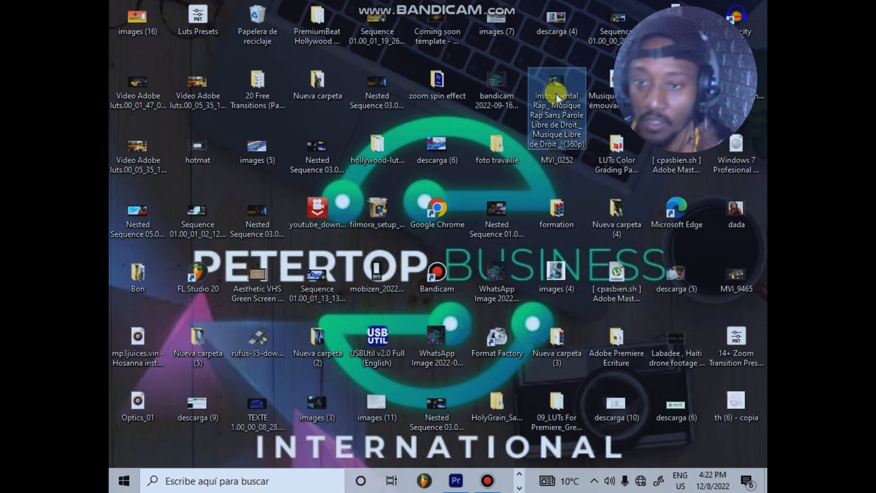
{"action": "left_click_drag", "start_coordinate": [555, 94], "coordinate": [494, 324]}
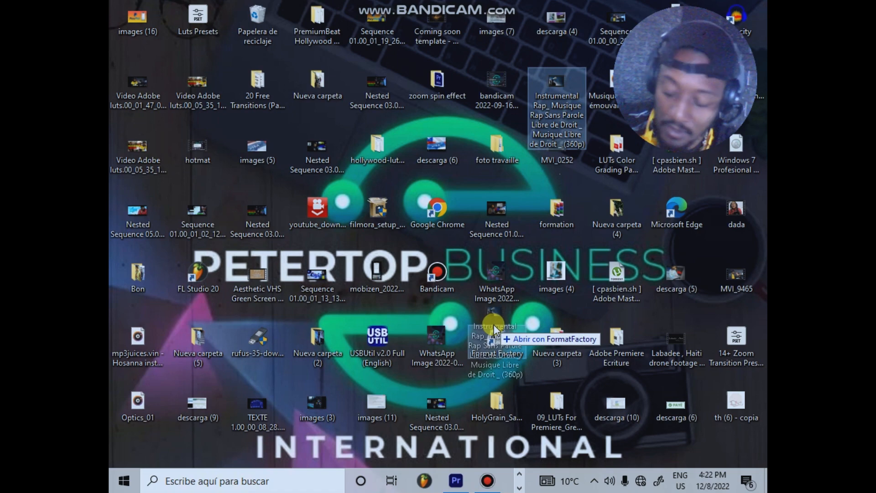
{"action": "left_click_drag", "start_coordinate": [494, 324], "coordinate": [226, 329]}
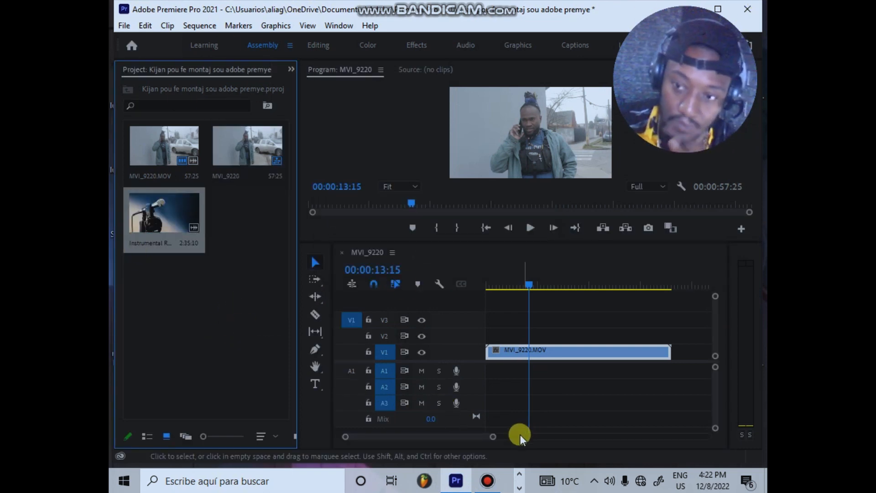
Step: Create a new sequence from the Instrumental Rap clip in the project
{"action": "left_click_drag", "start_coordinate": [495, 440], "coordinate": [510, 437]}
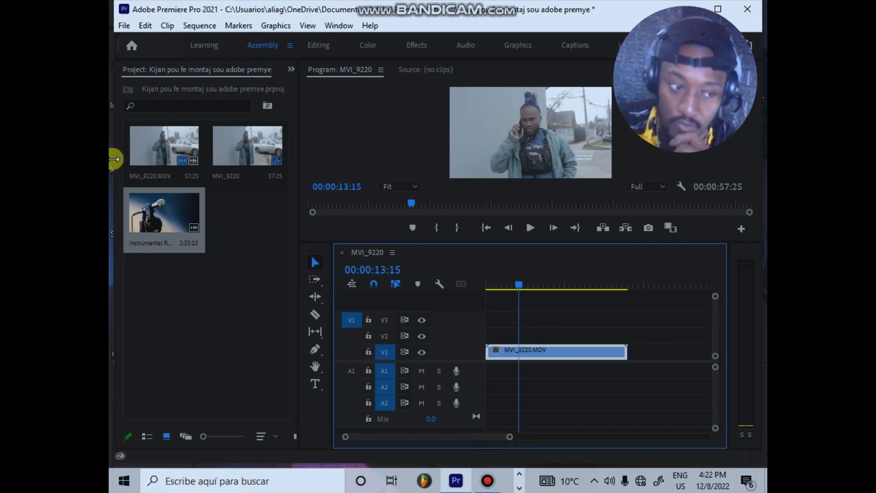
{"action": "left_click", "coordinate": [159, 218]}
{"action": "left_click_drag", "start_coordinate": [159, 217], "coordinate": [194, 224]}
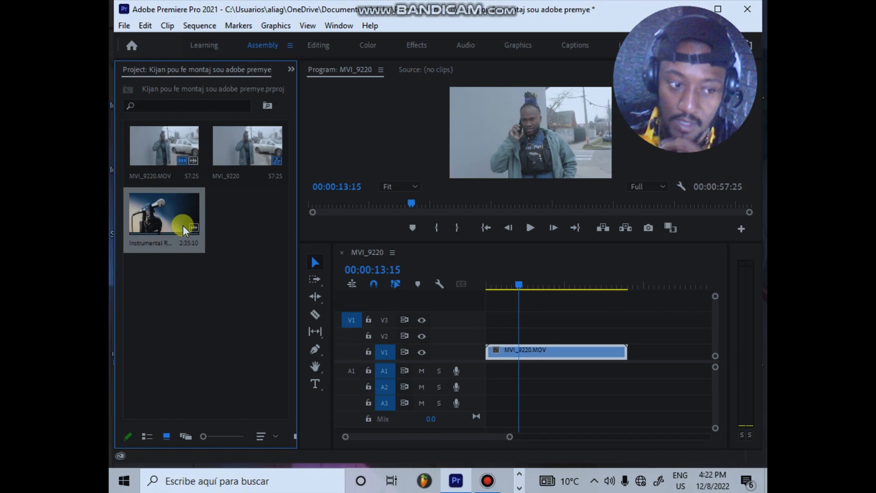
{"action": "left_click_drag", "start_coordinate": [508, 440], "coordinate": [573, 440]}
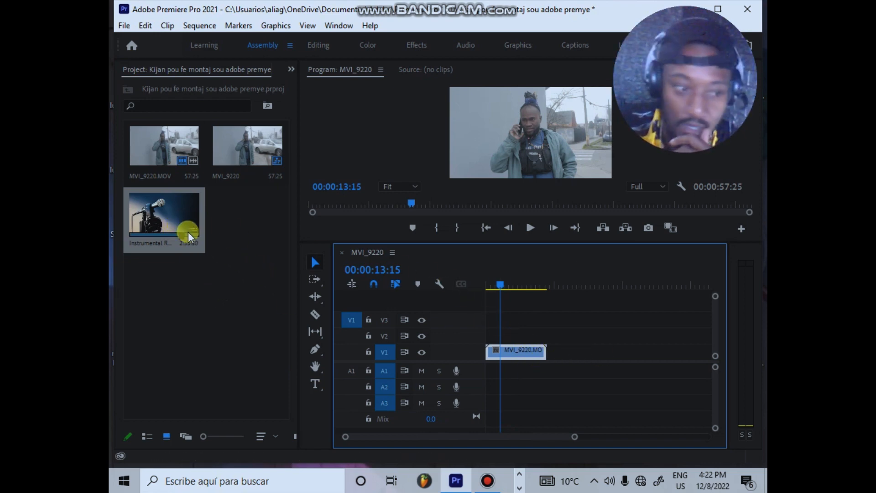
{"action": "right_click", "coordinate": [158, 225]}
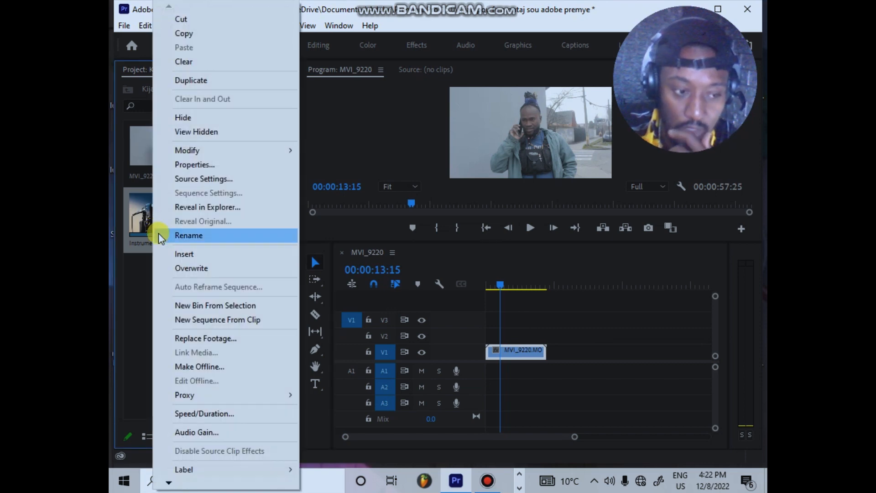
{"action": "left_click", "coordinate": [252, 321]}
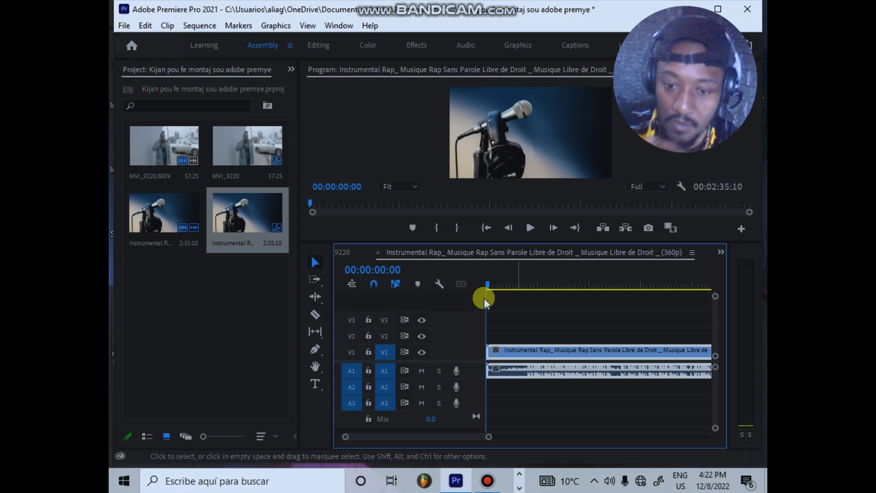
Step: Copy the Instrumental Rap clip from its sequence and paste it into the MVI_9220 sequence directly after the MVI_9220 clip
{"action": "left_click", "coordinate": [524, 351]}
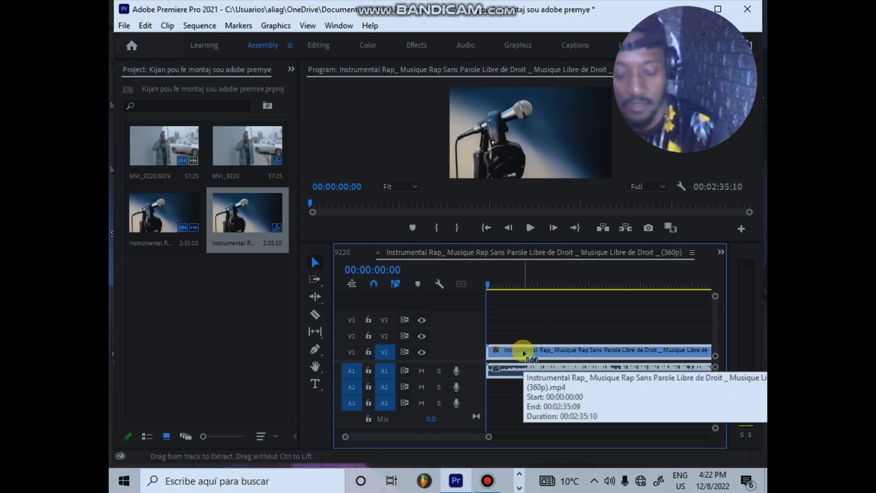
{"action": "left_click", "coordinate": [350, 253]}
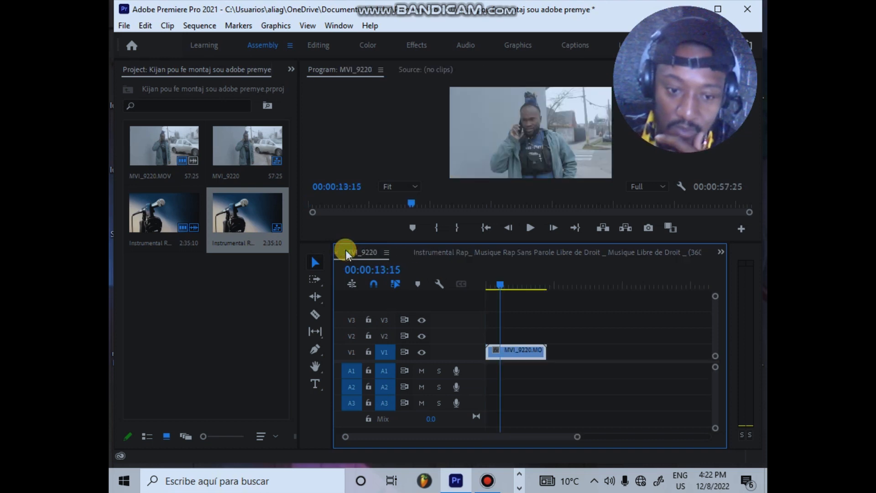
{"action": "left_click", "coordinate": [560, 285]}
{"action": "left_click", "coordinate": [549, 287]}
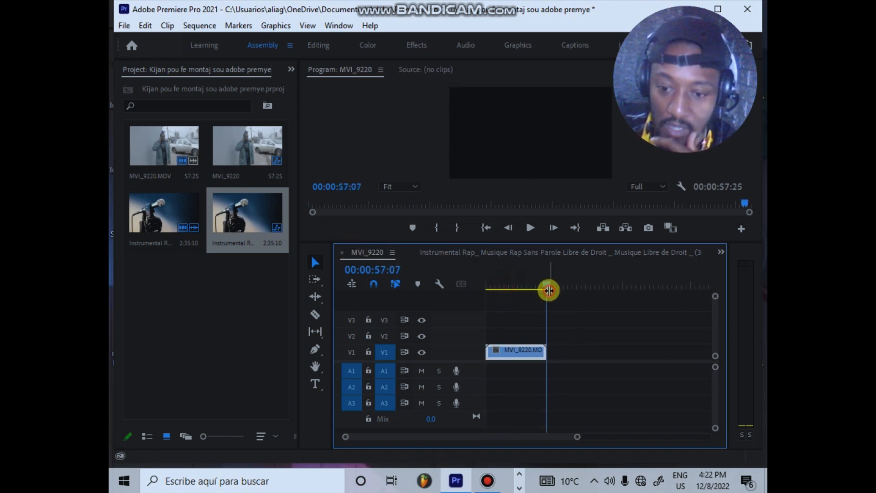
{"action": "left_click", "coordinate": [566, 357]}
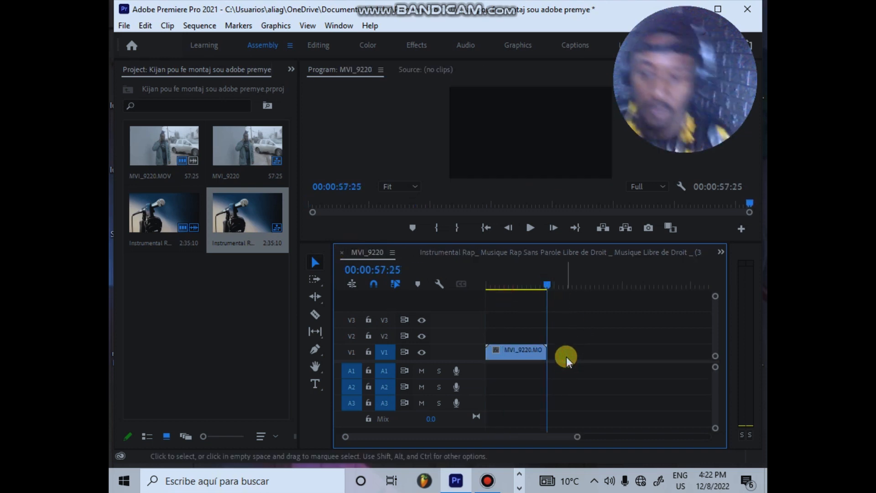
{"action": "key", "text": "ctrl+v"}
{"action": "left_click_drag", "start_coordinate": [585, 437], "coordinate": [657, 434]}
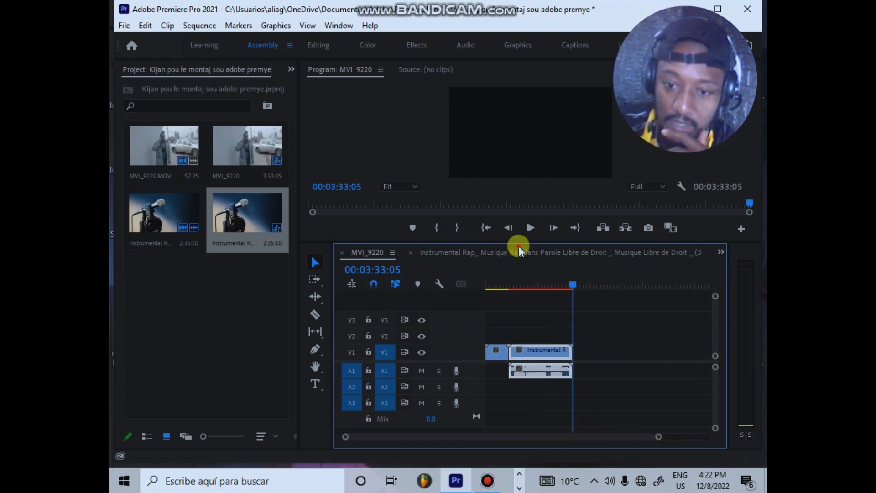
Step: Close the Instrumental Rap sequence and check the MVI_9220 sequence around the join with the pasted clip
{"action": "left_click", "coordinate": [506, 252]}
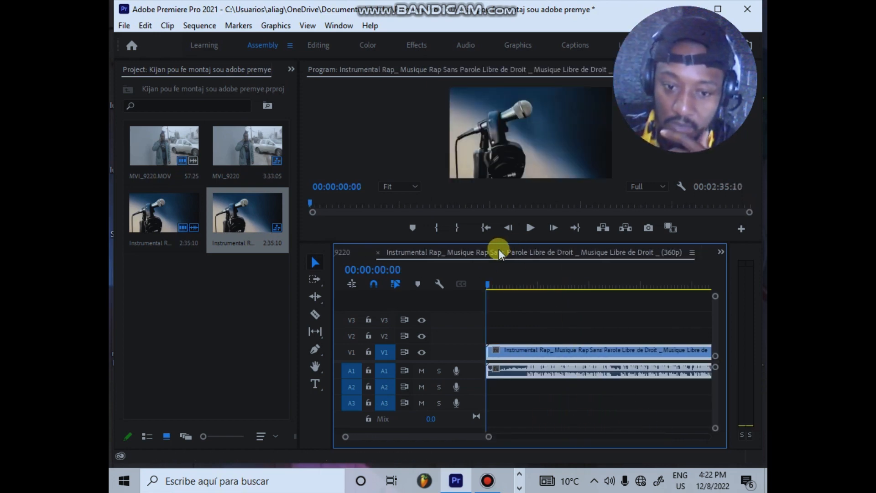
{"action": "left_click", "coordinate": [379, 253]}
{"action": "left_click_drag", "start_coordinate": [566, 287], "coordinate": [497, 294]}
{"action": "key", "text": "space"}
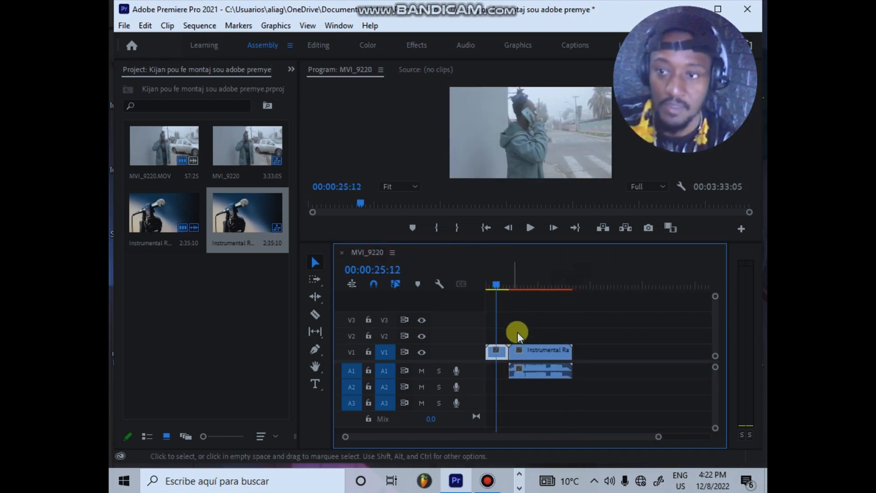
{"action": "left_click", "coordinate": [503, 285]}
{"action": "left_click", "coordinate": [520, 284]}
Step: Unlink the Instrumental Rap clip's video and audio in the MVI_9220 sequence and delete the video part
{"action": "left_click", "coordinate": [544, 373]}
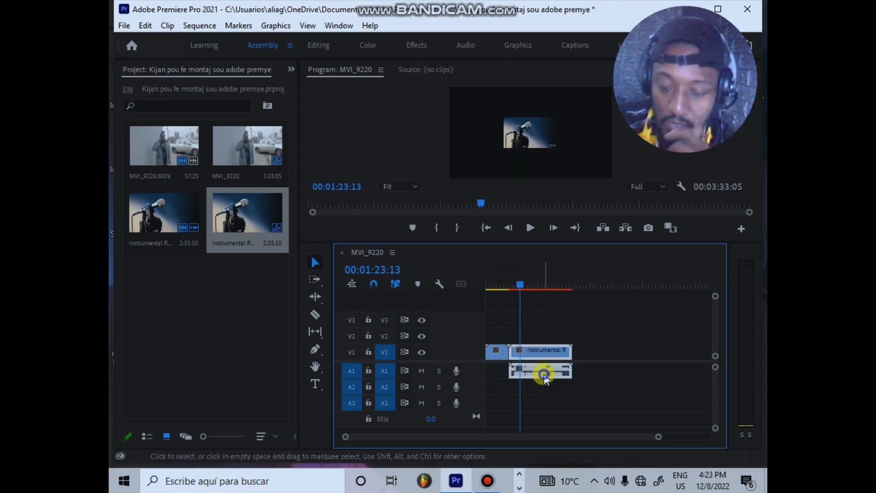
{"action": "right_click", "coordinate": [544, 374]}
{"action": "left_click", "coordinate": [579, 227]}
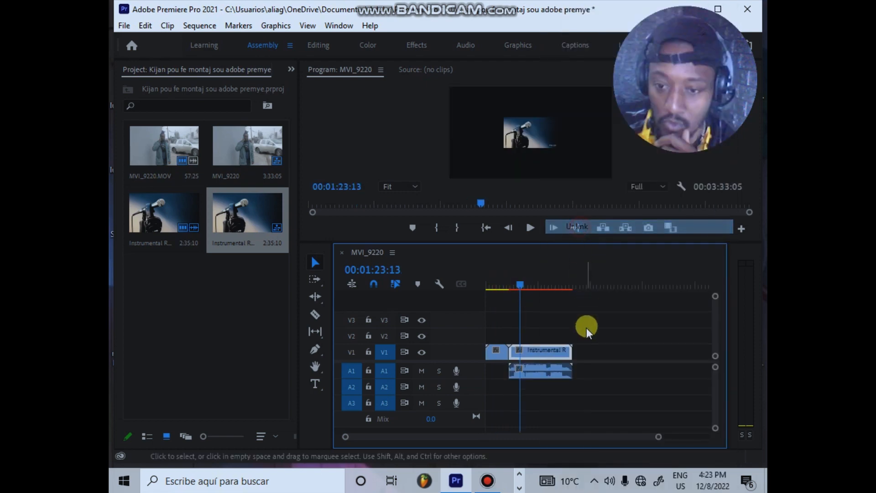
{"action": "key", "text": "Delete"}
Step: Move the instrumental audio to the start of track A1 under the MVI_9220 clip and play the sequence from the beginning
{"action": "left_click_drag", "start_coordinate": [558, 372], "coordinate": [502, 373]}
{"action": "left_click_drag", "start_coordinate": [523, 288], "coordinate": [459, 310]}
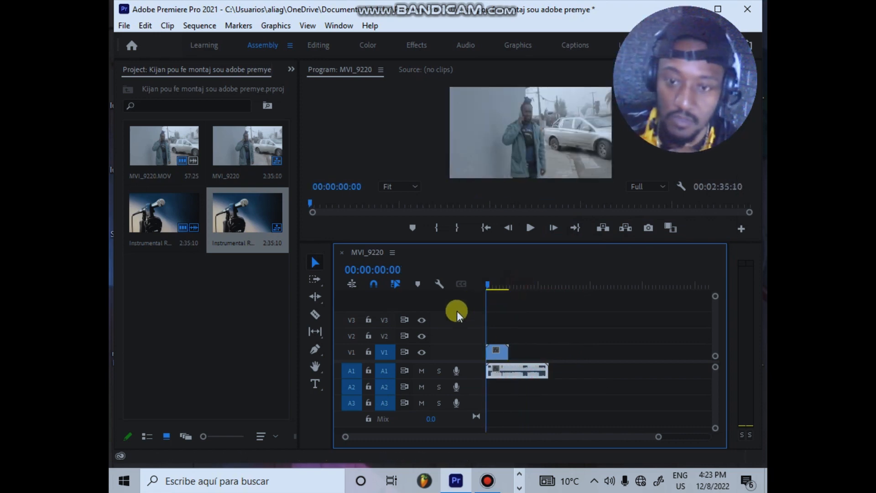
{"action": "key", "text": "space"}
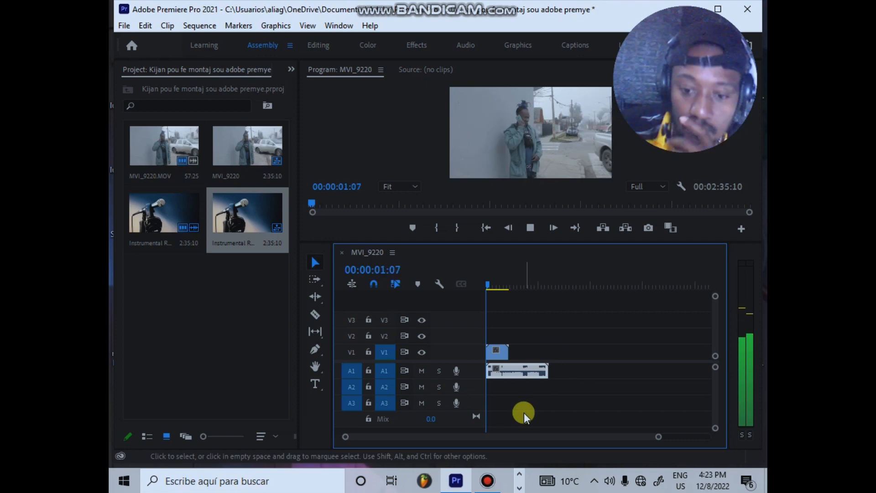
{"action": "left_click_drag", "start_coordinate": [661, 438], "coordinate": [626, 438]}
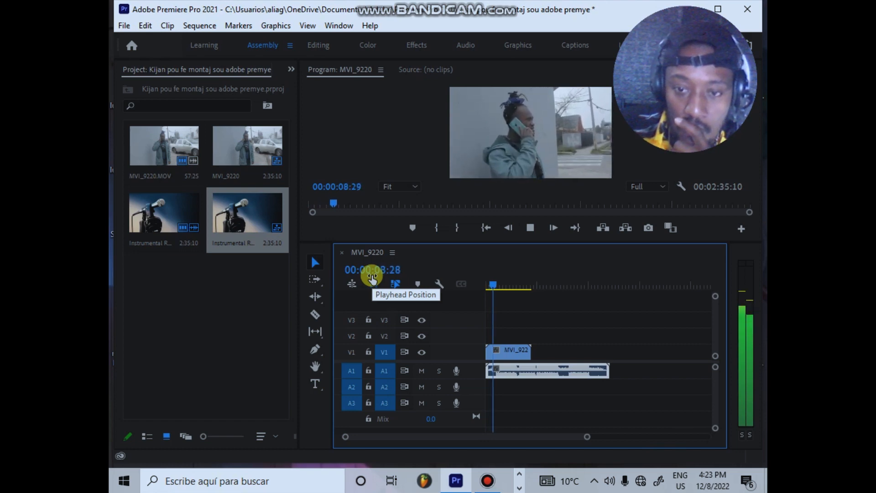
{"action": "key", "text": "space"}
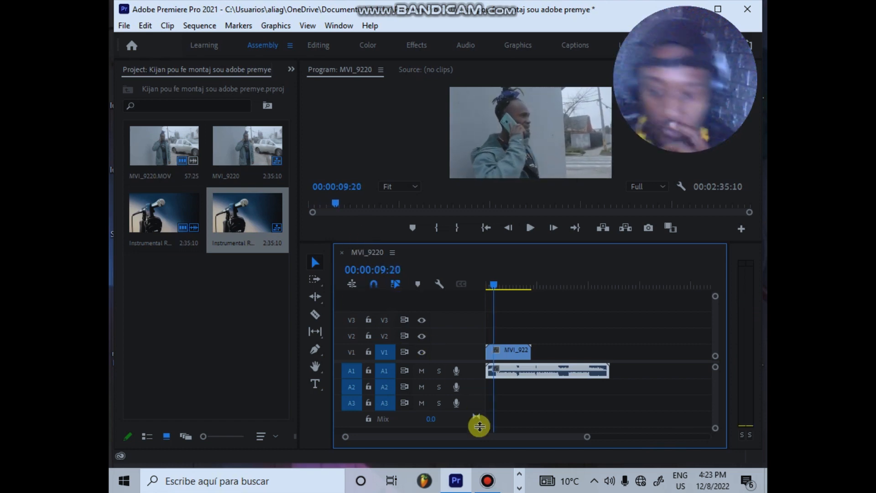
Step: Split the instrumental audio at 00:00:12:01 with the Razor tool and delete the part before the cut
{"action": "left_click_drag", "start_coordinate": [588, 441], "coordinate": [542, 449]}
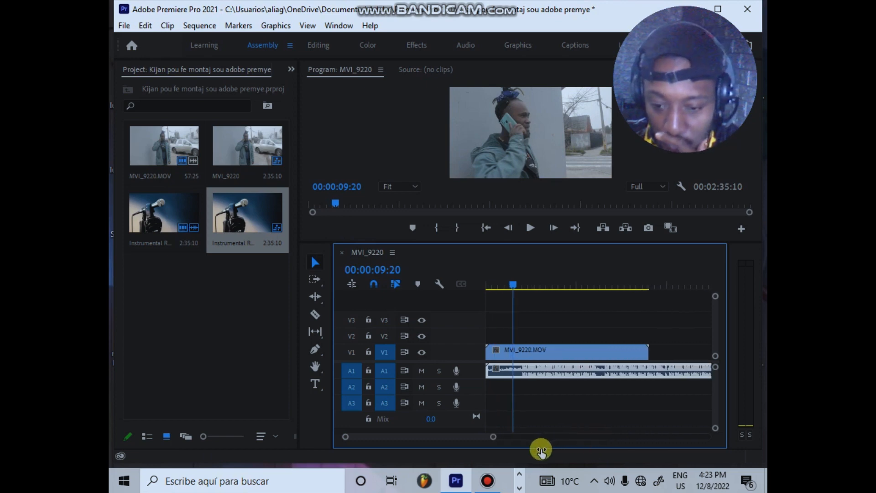
{"action": "left_click_drag", "start_coordinate": [517, 283], "coordinate": [524, 281]}
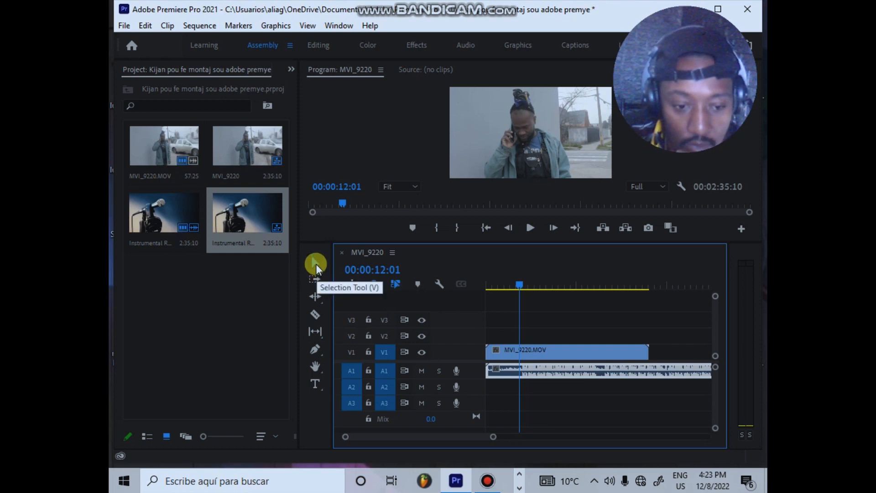
{"action": "left_click", "coordinate": [319, 315]}
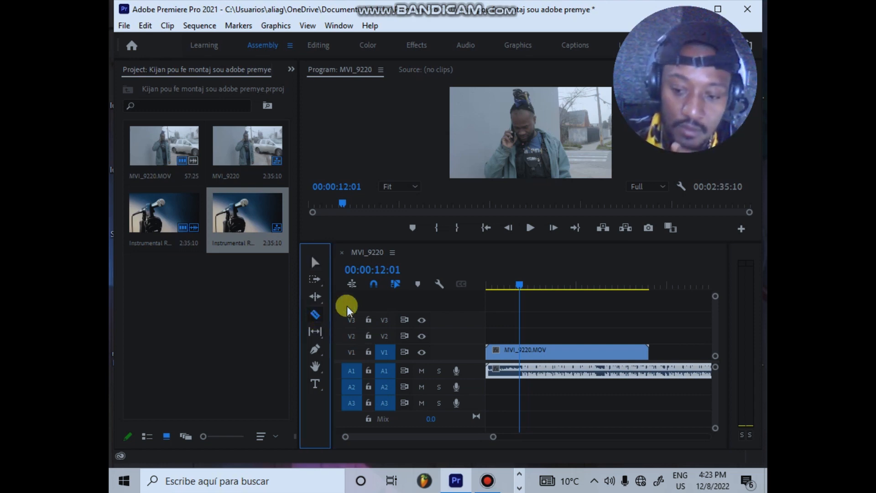
{"action": "left_click", "coordinate": [520, 370]}
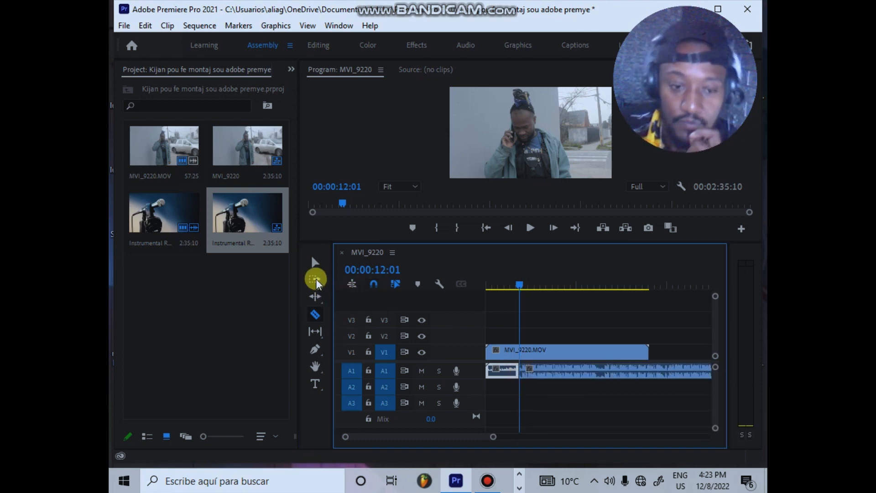
{"action": "left_click", "coordinate": [315, 262]}
{"action": "left_click", "coordinate": [505, 371]}
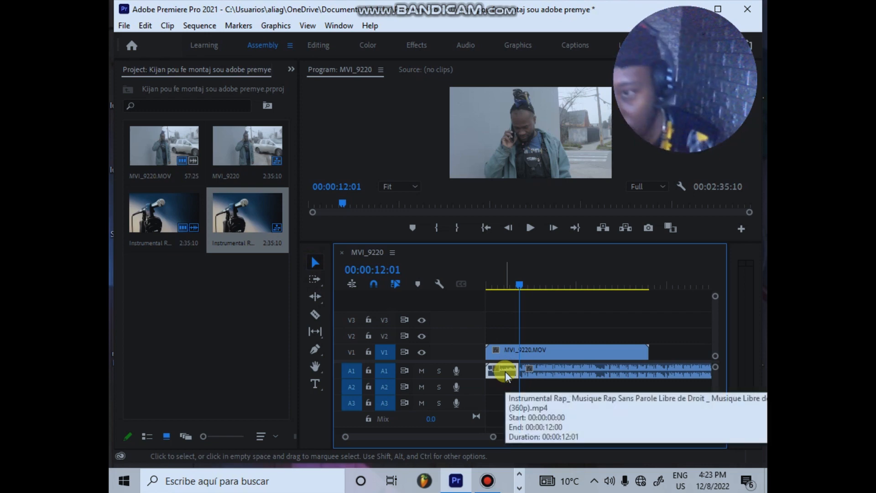
{"action": "key", "text": "Delete"}
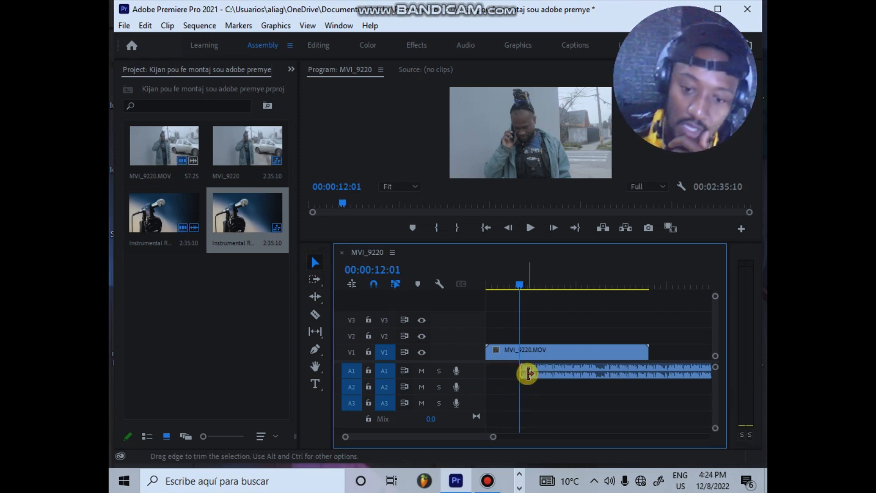
Step: Move the remaining instrumental audio to the start of track A1, aligned with the beginning of the MVI_9220 clip
{"action": "left_click", "coordinate": [538, 371]}
{"action": "left_click_drag", "start_coordinate": [539, 371], "coordinate": [542, 372]}
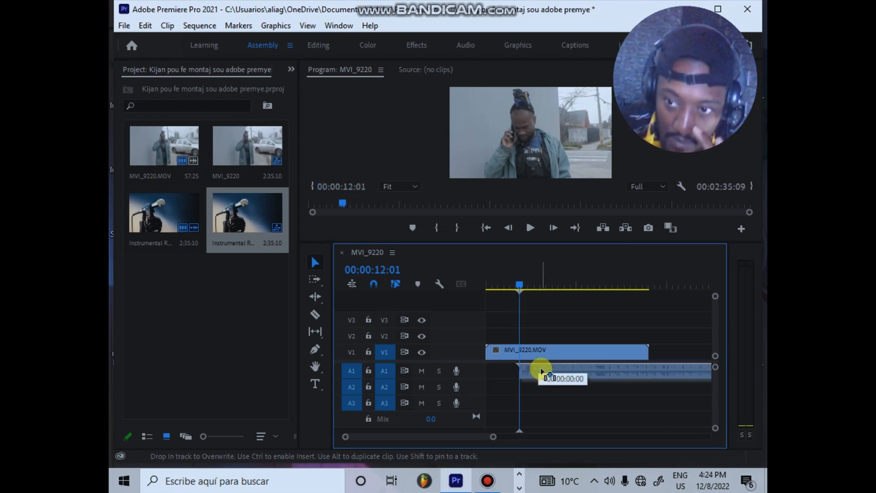
{"action": "left_click_drag", "start_coordinate": [542, 372], "coordinate": [504, 377]}
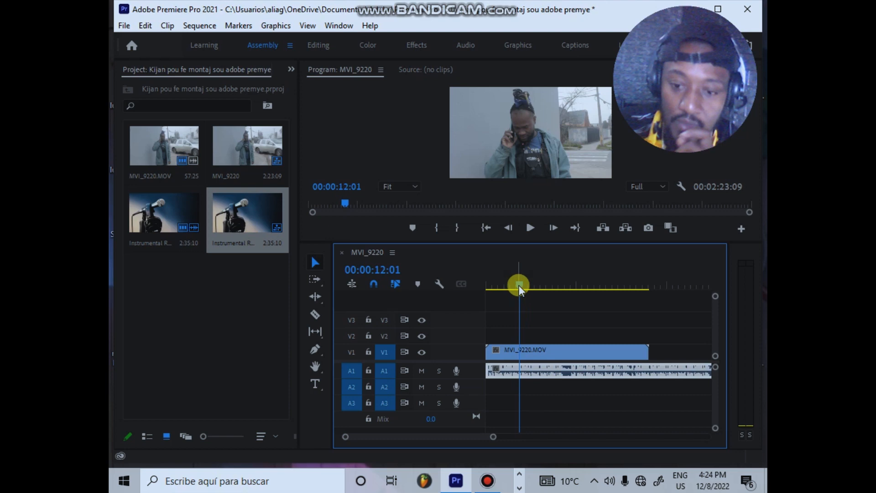
Step: Play the sequence from the beginning to check the trimmed instrumental and save the project
{"action": "left_click_drag", "start_coordinate": [519, 286], "coordinate": [464, 283]}
{"action": "key", "text": "space"}
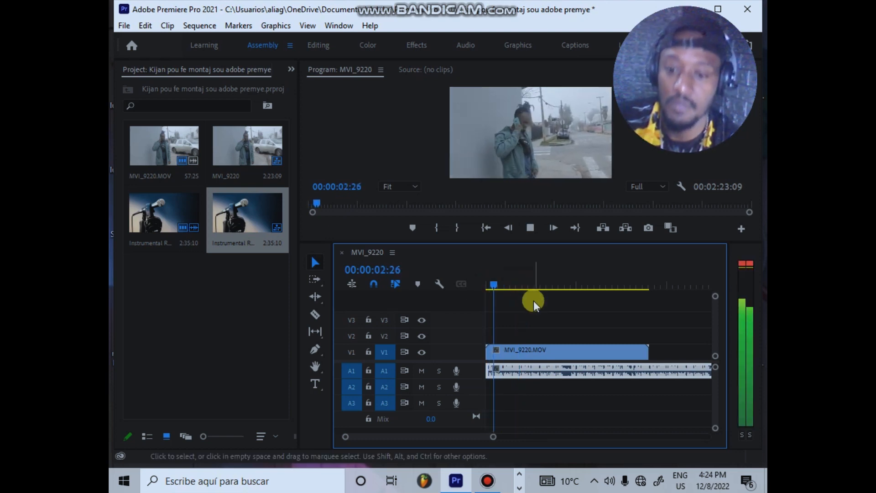
{"action": "key", "text": "space"}
{"action": "key", "text": "ctrl+s"}
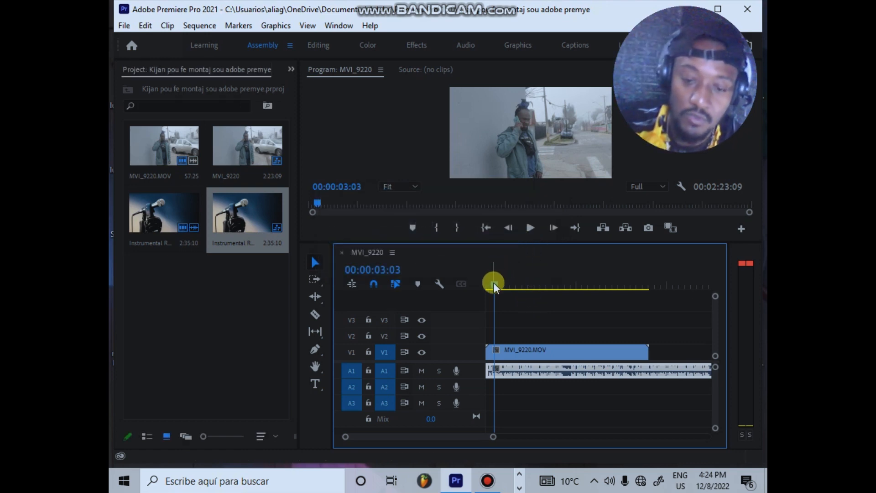
Step: Scrub through the MVI_9220 clip to its end and back to about 00:00:23:06
{"action": "left_click_drag", "start_coordinate": [499, 278], "coordinate": [651, 273]}
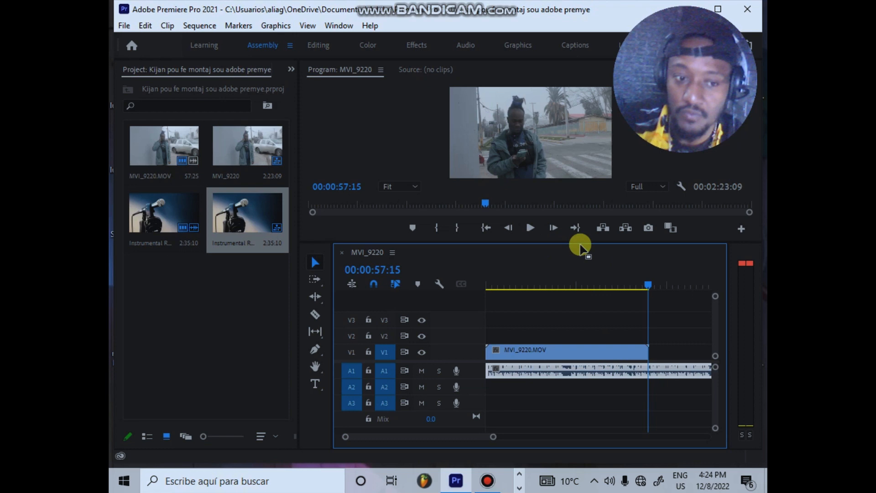
{"action": "left_click_drag", "start_coordinate": [648, 279], "coordinate": [623, 290]}
{"action": "left_click_drag", "start_coordinate": [567, 297], "coordinate": [552, 295]}
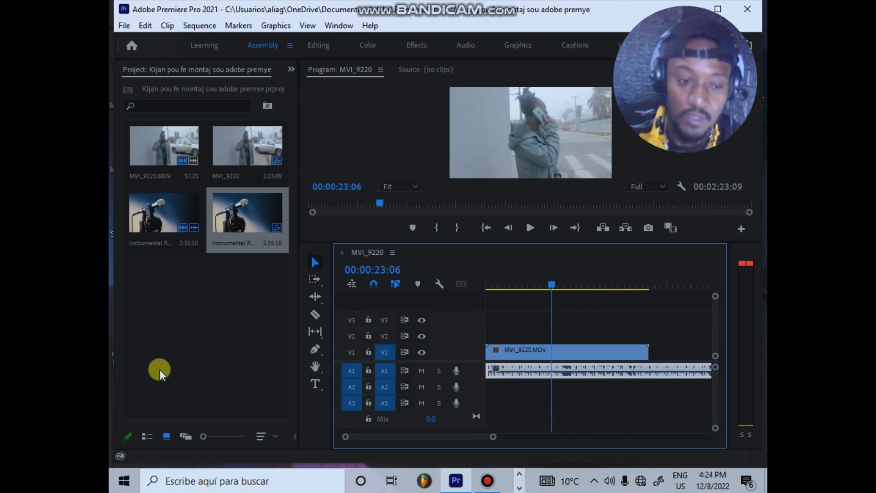
Step: Import the "06 episode jonel" video from the Vídeos folder into the project
{"action": "left_click", "coordinate": [185, 341]}
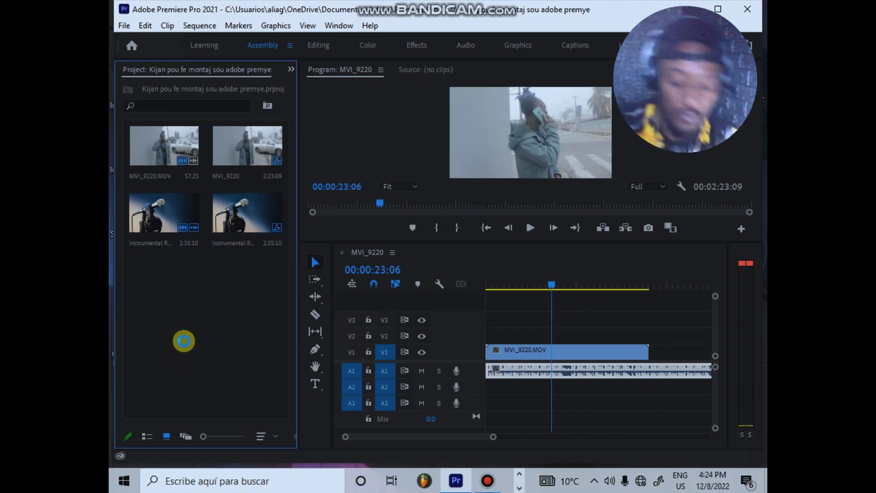
{"action": "double_click", "coordinate": [184, 341]}
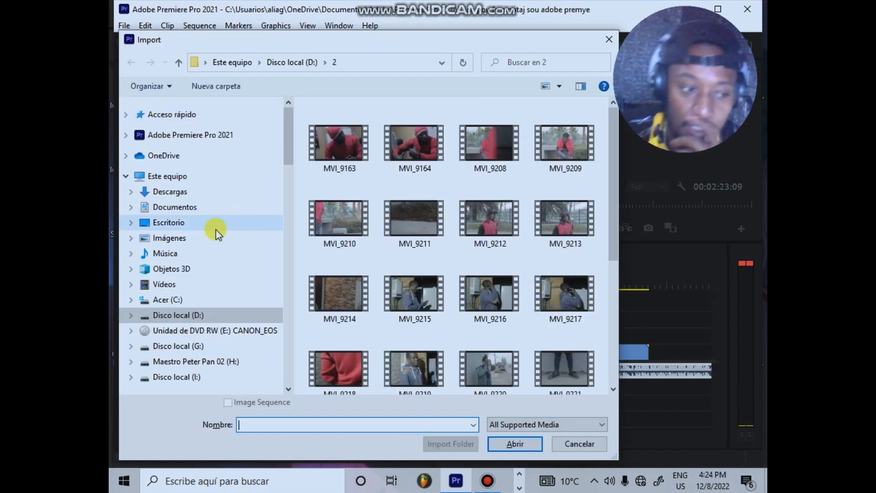
{"action": "left_click", "coordinate": [176, 286]}
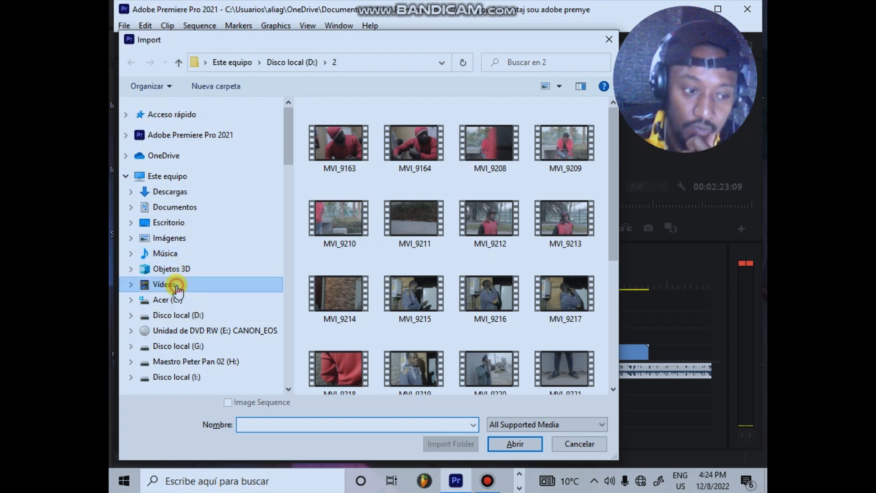
{"action": "left_click", "coordinate": [419, 215]}
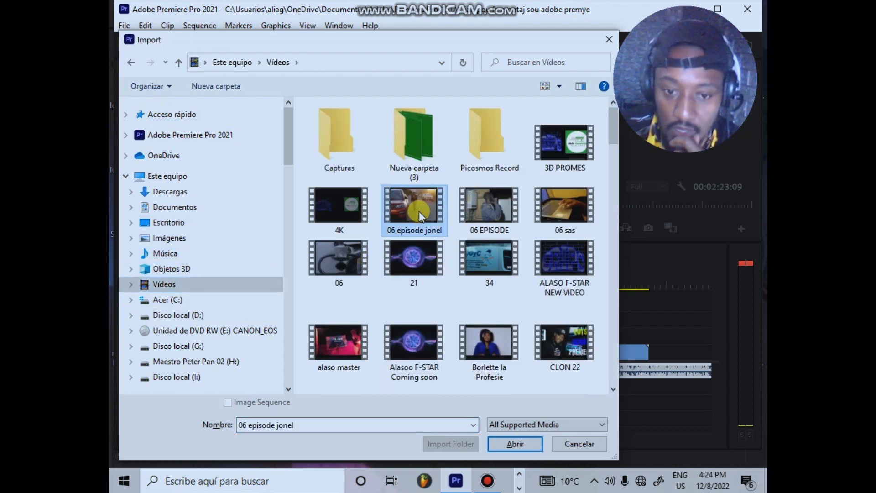
{"action": "double_click", "coordinate": [419, 212]}
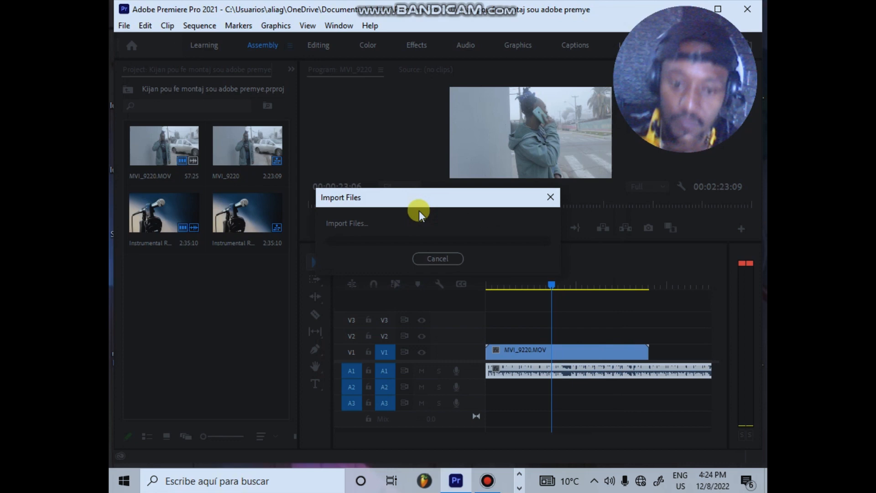
Step: Place the "06 episode jonel" clip on track V1 directly after the MVI_9220 clip
{"action": "left_click", "coordinate": [494, 438]}
{"action": "left_click_drag", "start_coordinate": [521, 436], "coordinate": [594, 437]}
{"action": "left_click", "coordinate": [512, 278]}
{"action": "left_click_drag", "start_coordinate": [181, 275], "coordinate": [527, 349]}
Step: Split the "06 episode jonel" clip at 00:01:16:05 with the Razor tool and play the sequence from near its start
{"action": "left_click", "coordinate": [570, 283]}
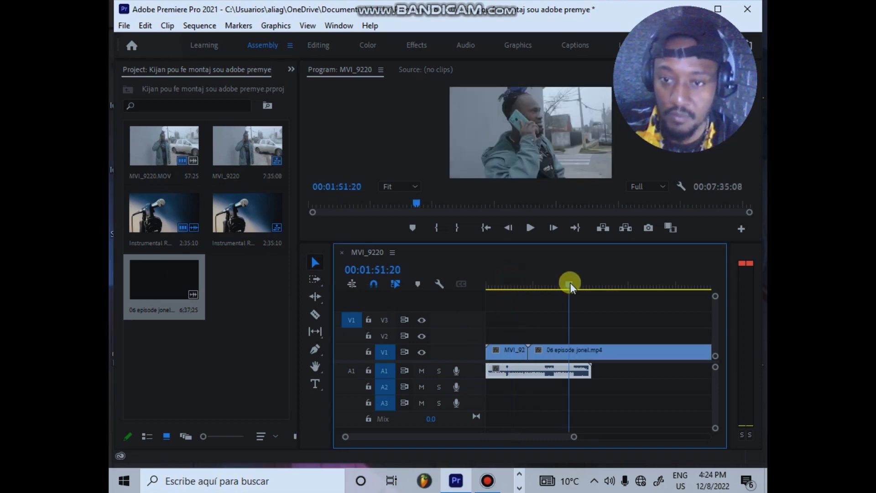
{"action": "left_click", "coordinate": [547, 285]}
{"action": "key", "text": "space"}
{"action": "left_click", "coordinate": [543, 286]}
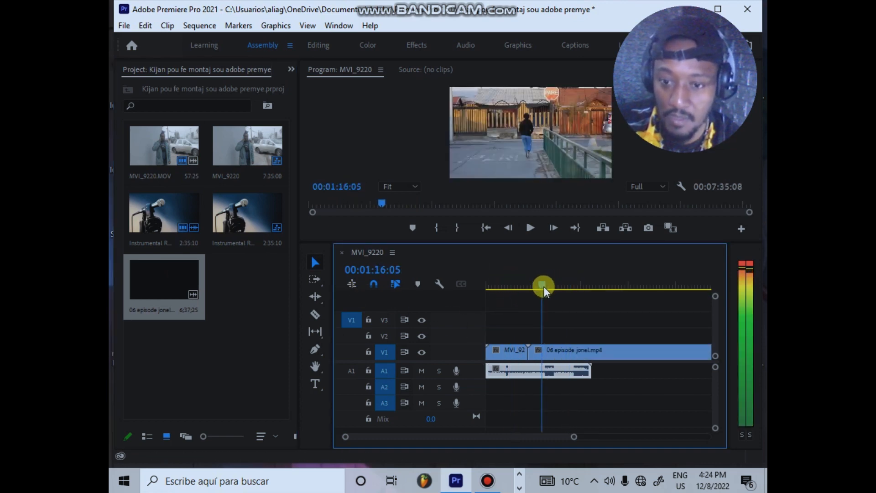
{"action": "left_click", "coordinate": [314, 317]}
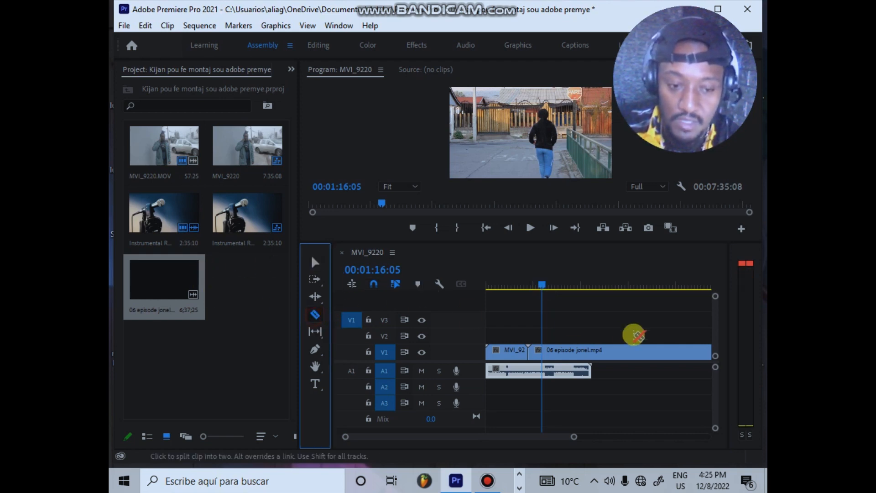
{"action": "left_click", "coordinate": [544, 350]}
{"action": "left_click", "coordinate": [315, 262]}
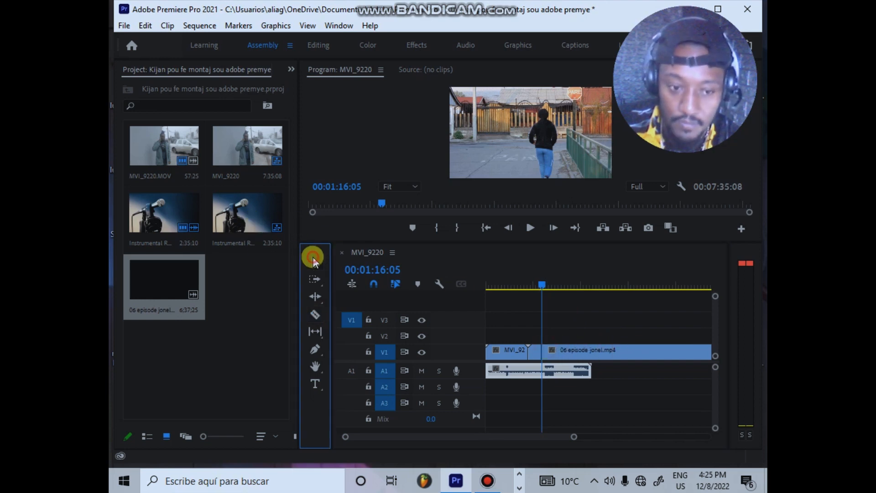
{"action": "left_click_drag", "start_coordinate": [544, 287], "coordinate": [493, 289]}
{"action": "key", "text": "space"}
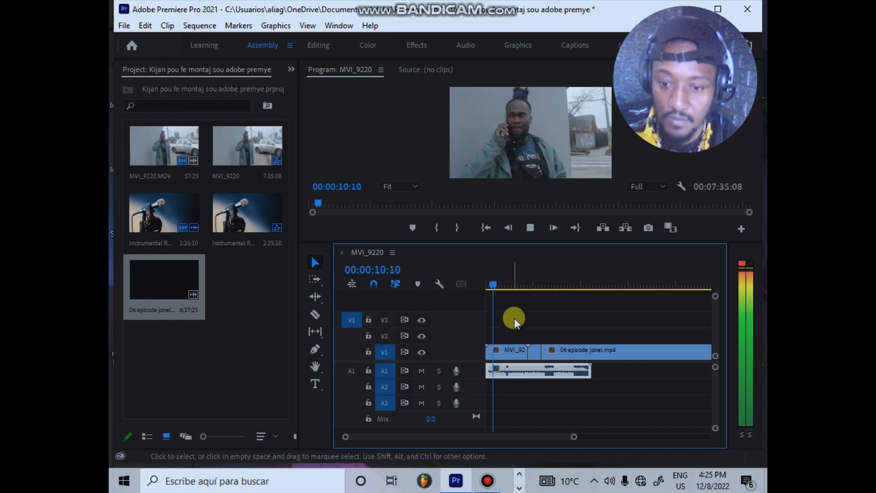
Step: Split the MVI_9220 clip on V1 at 00:00:10:12 and insert the cut "06 episode jonel" segment between its two parts
{"action": "key", "text": "space"}
{"action": "left_click", "coordinate": [319, 308]}
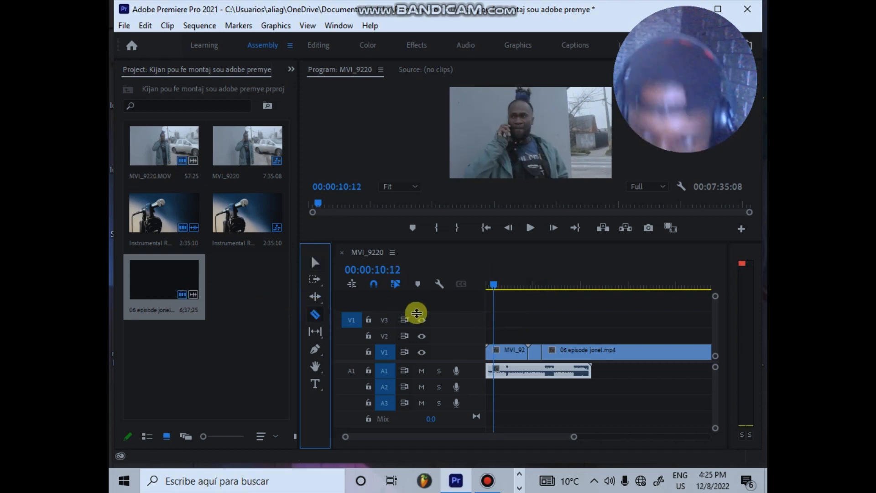
{"action": "left_click", "coordinate": [494, 352]}
{"action": "left_click", "coordinate": [315, 263]}
{"action": "mouse_move", "coordinate": [508, 351]}
{"action": "left_mouse_down"}
{"action": "mouse_move", "coordinate": [505, 335]}
{"action": "mouse_move", "coordinate": [557, 330]}
{"action": "mouse_move", "coordinate": [537, 352]}
{"action": "mouse_move", "coordinate": [505, 344]}
{"action": "mouse_move", "coordinate": [557, 335]}
{"action": "mouse_move", "coordinate": [524, 337]}
{"action": "mouse_move", "coordinate": [524, 346]}
{"action": "left_mouse_up"}
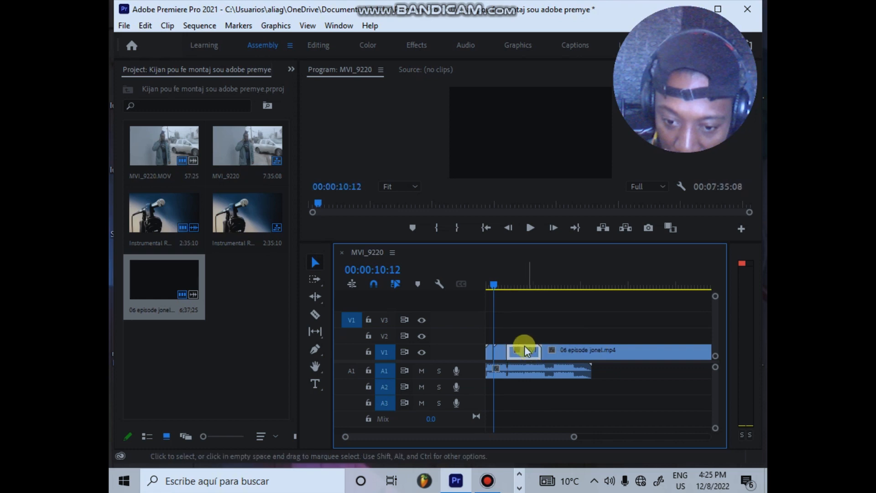
Step: Split the inserted "06 episode jonel" segment at 00:00:15:19, move its remainder to V2 and place MVI_9220 directly after the cut
{"action": "left_click_drag", "start_coordinate": [497, 283], "coordinate": [491, 288]}
{"action": "key", "text": "space"}
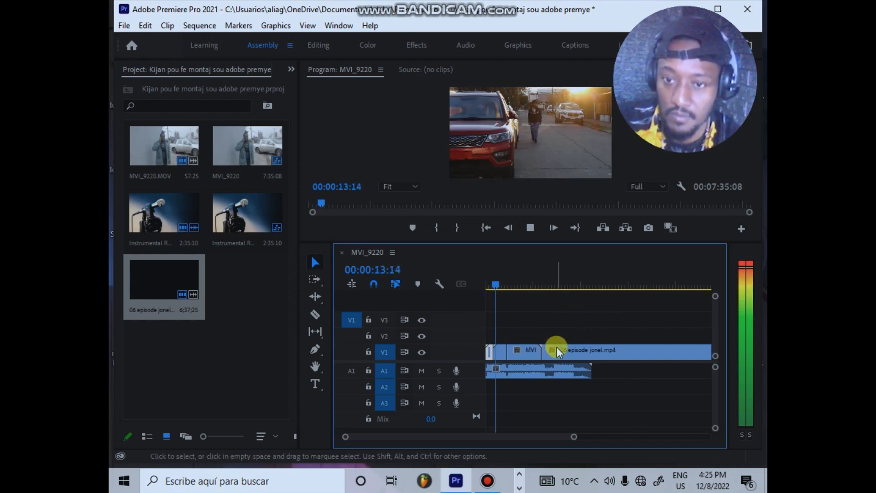
{"action": "mouse_move", "coordinate": [574, 437]}
{"action": "left_mouse_down"}
{"action": "mouse_move", "coordinate": [505, 441]}
{"action": "mouse_move", "coordinate": [563, 438]}
{"action": "left_mouse_up"}
{"action": "left_click", "coordinate": [314, 316]}
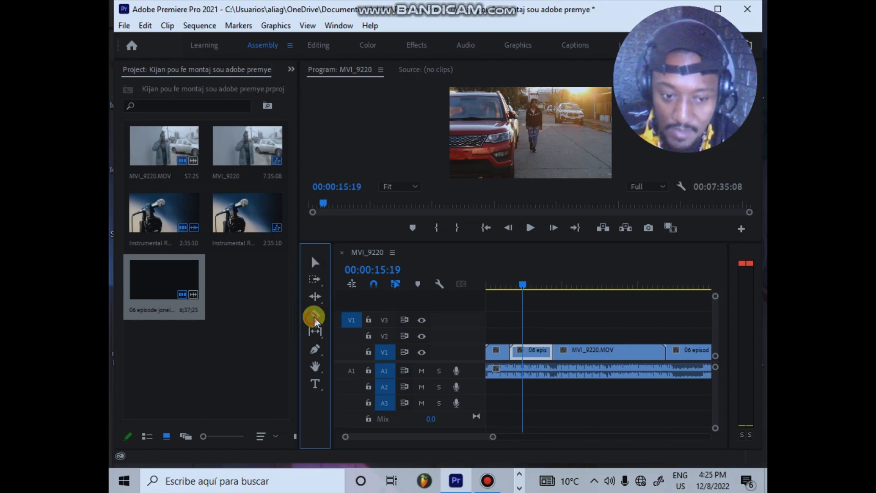
{"action": "left_click", "coordinate": [525, 351]}
{"action": "left_click", "coordinate": [315, 262]}
{"action": "mouse_move", "coordinate": [538, 350]}
{"action": "left_mouse_down"}
{"action": "mouse_move", "coordinate": [546, 330]}
{"action": "mouse_move", "coordinate": [595, 335]}
{"action": "mouse_move", "coordinate": [552, 355]}
{"action": "left_mouse_up"}
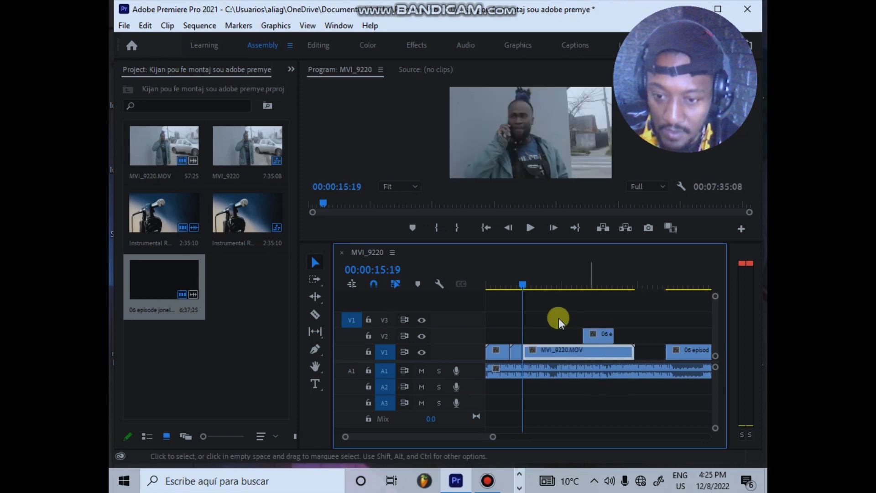
Step: Split MVI_9220 at 00:00:20:06 and insert the "06 episode jonel" segment from V2 between its two parts on V1
{"action": "key", "text": "space"}
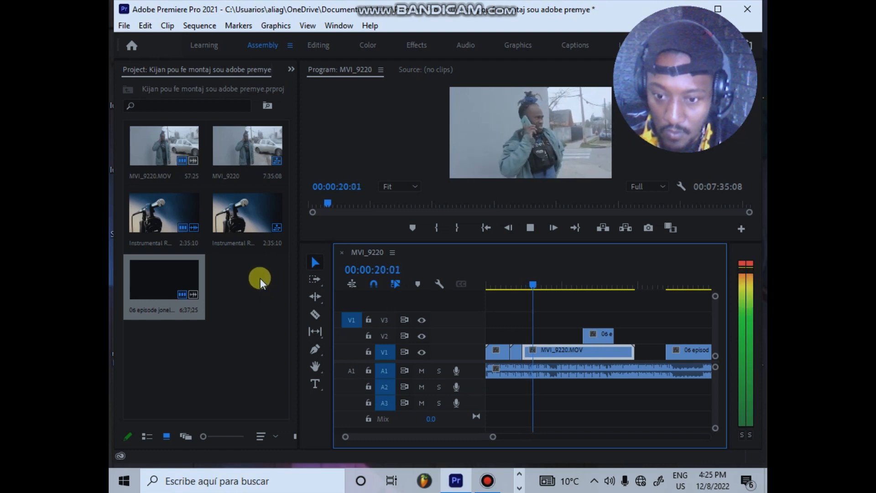
{"action": "key", "text": "space"}
{"action": "left_click", "coordinate": [315, 314]}
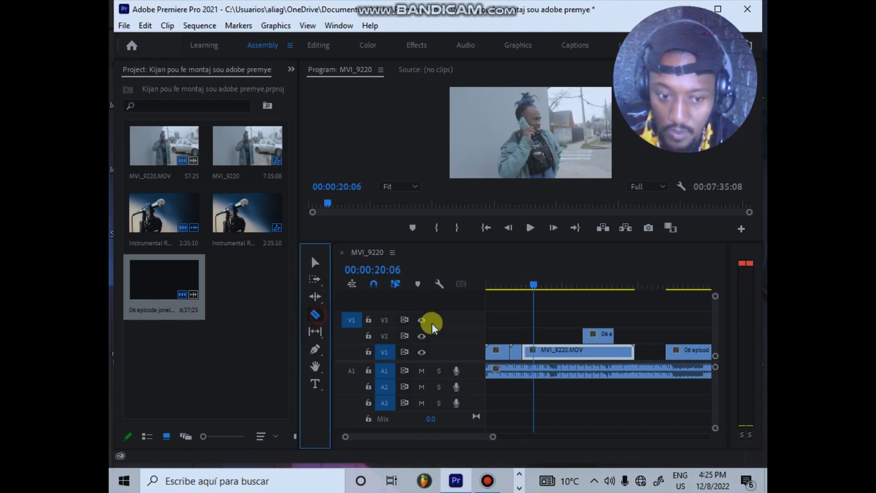
{"action": "left_click", "coordinate": [531, 352]}
{"action": "left_click", "coordinate": [322, 267]}
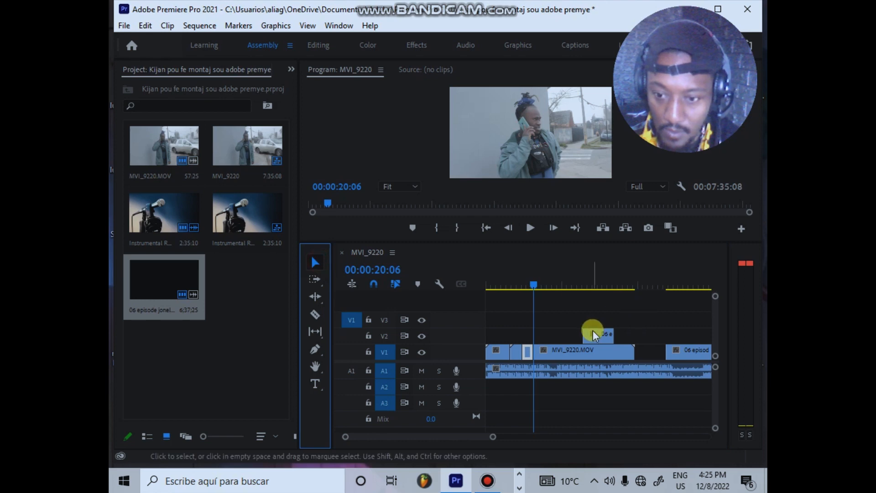
{"action": "mouse_move", "coordinate": [563, 350]}
{"action": "left_mouse_down"}
{"action": "mouse_move", "coordinate": [594, 351]}
{"action": "mouse_move", "coordinate": [556, 344]}
{"action": "left_mouse_up"}
Step: Split the inserted "06 episode jonel" segment at 00:00:24:24 and play the sequence through the cut
{"action": "key", "text": "space"}
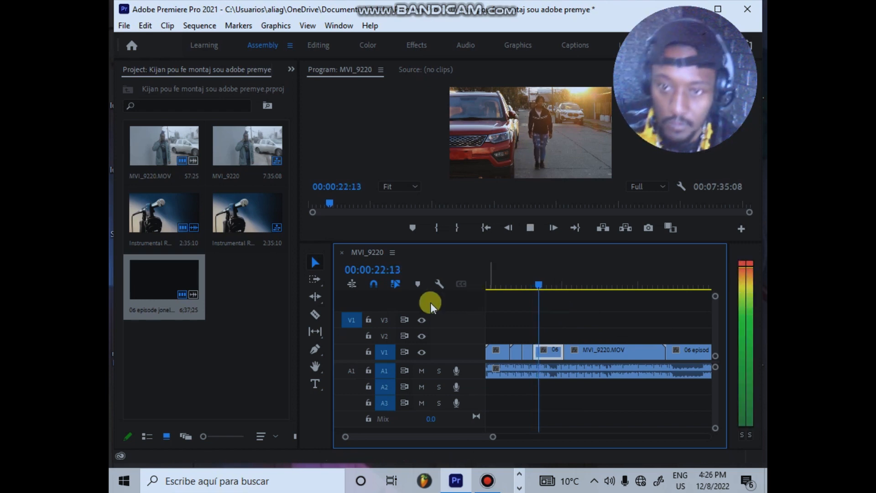
{"action": "key", "text": "space"}
{"action": "left_click", "coordinate": [316, 314]}
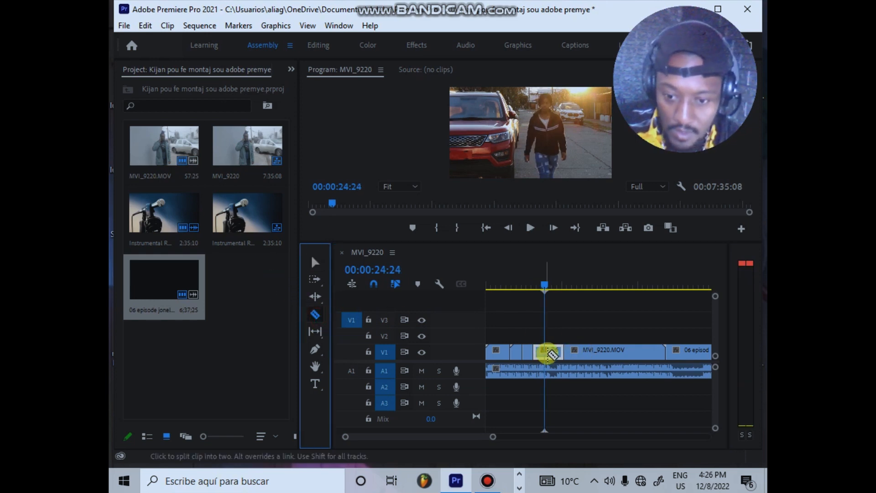
{"action": "left_click", "coordinate": [546, 352]}
{"action": "left_click", "coordinate": [312, 264]}
{"action": "left_click_drag", "start_coordinate": [537, 272], "coordinate": [539, 276]}
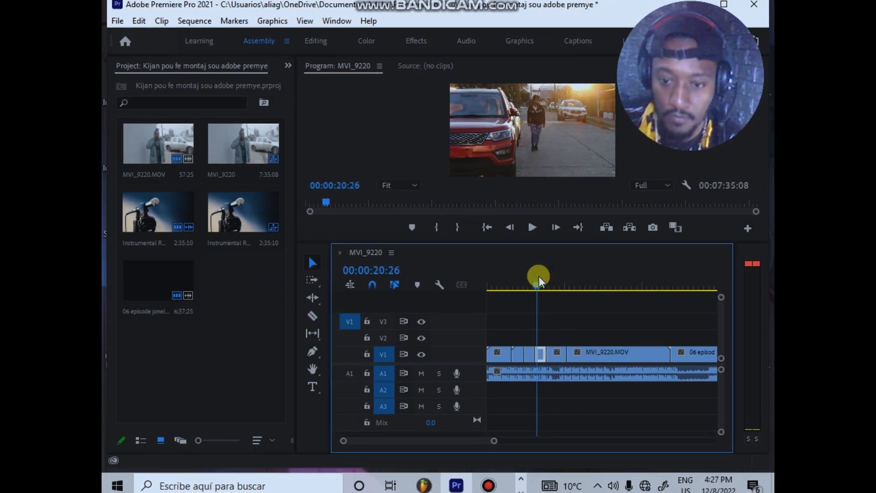
{"action": "key", "text": "space"}
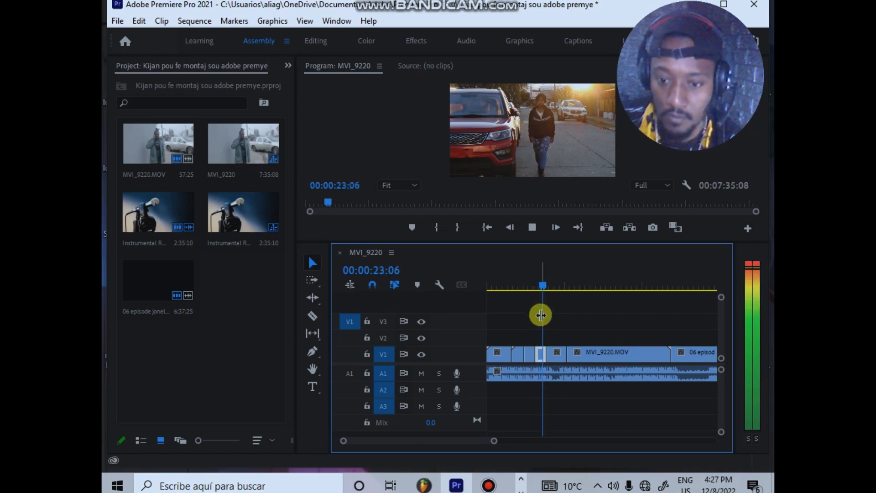
{"action": "key", "text": "space"}
Step: Move the remaining "06 episode jonel" segment to V2, then cut a short piece off the start of MVI_9220 and place it after the last cut
{"action": "mouse_move", "coordinate": [561, 357]}
{"action": "left_mouse_down"}
{"action": "mouse_move", "coordinate": [591, 337]}
{"action": "mouse_move", "coordinate": [568, 343]}
{"action": "left_mouse_up"}
{"action": "left_click", "coordinate": [314, 317]}
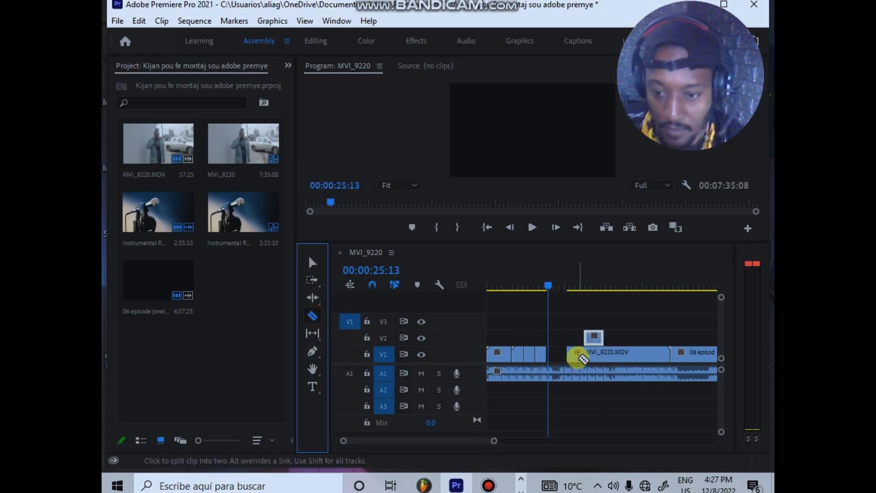
{"action": "left_click", "coordinate": [576, 355]}
{"action": "left_click", "coordinate": [312, 264]}
{"action": "left_click", "coordinate": [545, 358]}
{"action": "mouse_move", "coordinate": [545, 358]}
{"action": "left_mouse_down"}
{"action": "mouse_move", "coordinate": [574, 354]}
{"action": "mouse_move", "coordinate": [551, 357]}
{"action": "left_mouse_up"}
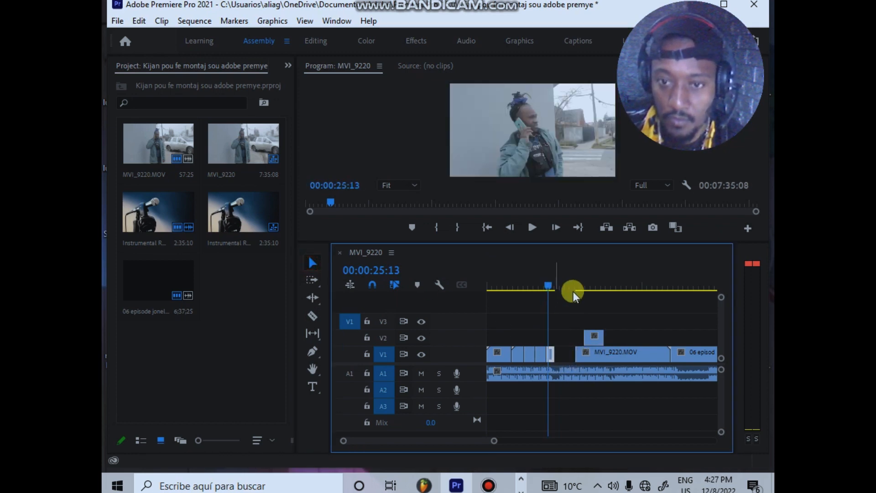
Step: Place the "06 episode jonel" segment from V2 on V1 directly after the short MVI_9220 piece, and save the project
{"action": "left_click_drag", "start_coordinate": [595, 340], "coordinate": [565, 346]}
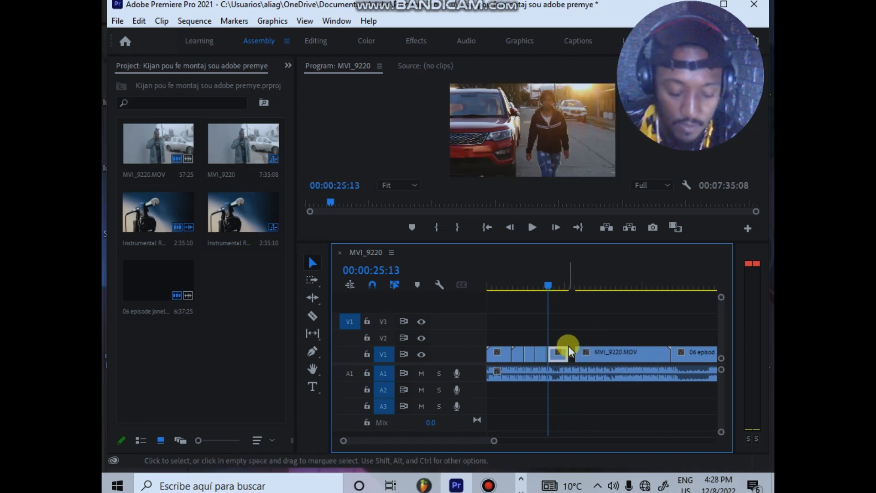
{"action": "key", "text": "ctrl+z"}
{"action": "mouse_move", "coordinate": [571, 340]}
{"action": "left_mouse_down"}
{"action": "mouse_move", "coordinate": [569, 361]}
{"action": "mouse_move", "coordinate": [566, 340]}
{"action": "mouse_move", "coordinate": [564, 352]}
{"action": "left_mouse_up"}
{"action": "key", "text": "space"}
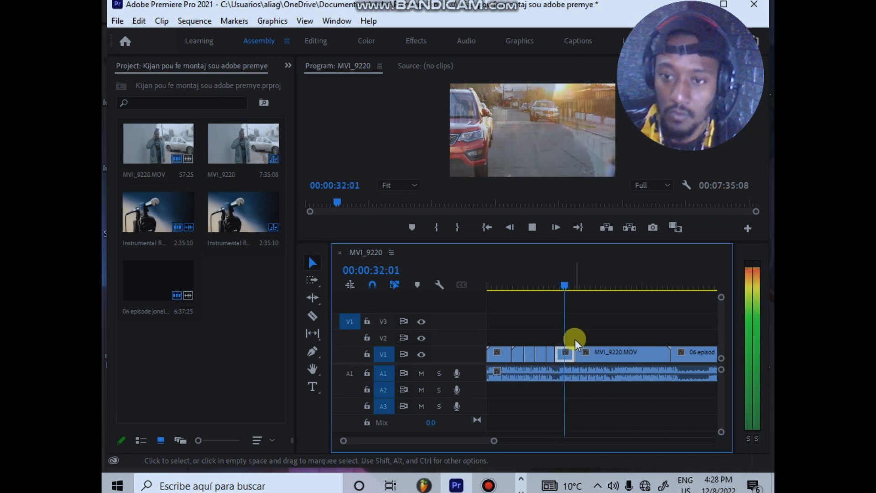
{"action": "key", "text": "space"}
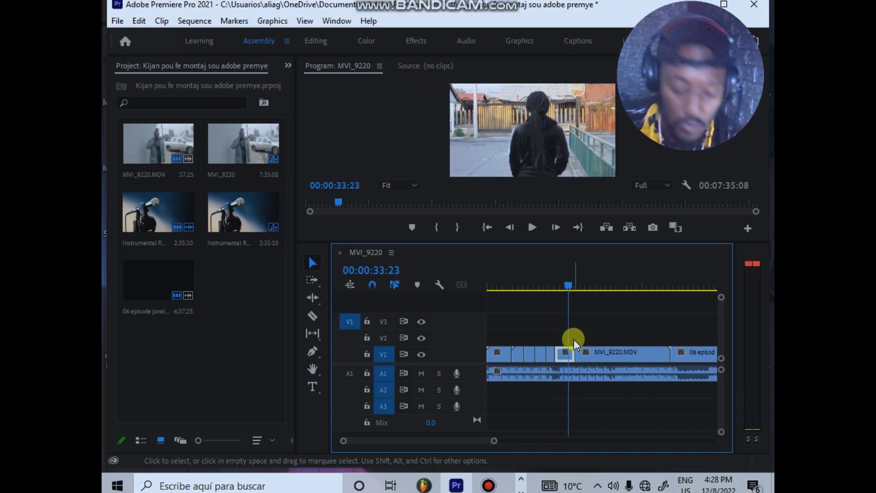
{"action": "key", "text": "ctrl+s"}
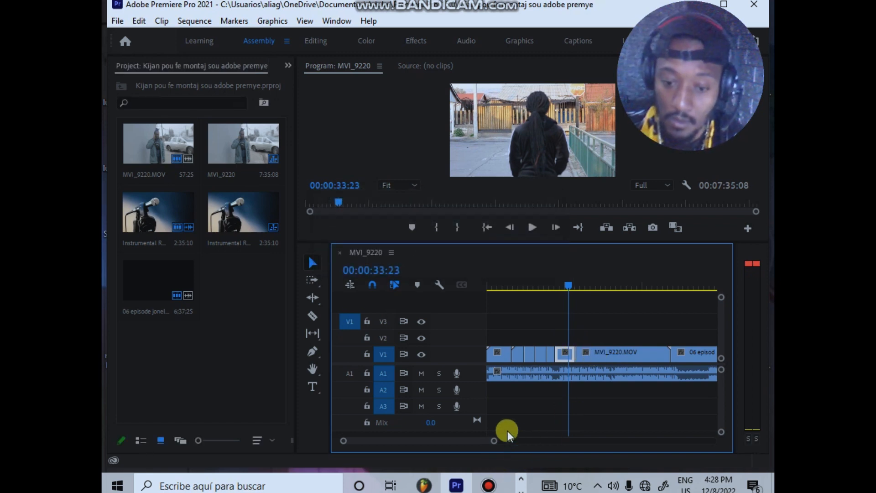
Step: Try deleting the leftover MVI_9220 and long "06 episode jonel" clips from V1, and undo both deletions
{"action": "left_click_drag", "start_coordinate": [494, 443], "coordinate": [547, 441]}
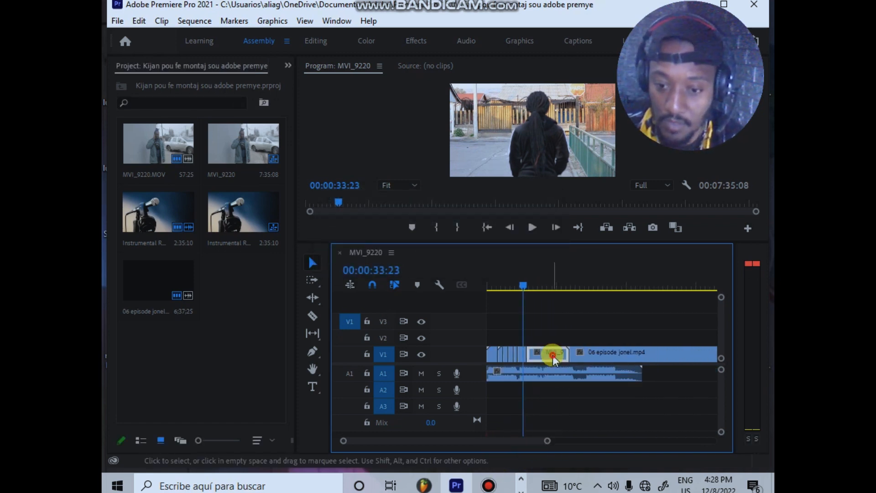
{"action": "key", "text": "Delete"}
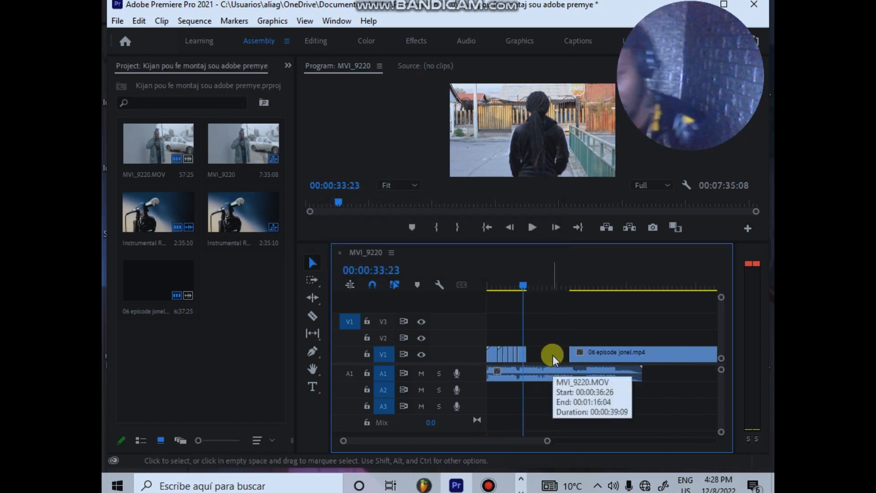
{"action": "left_click", "coordinate": [606, 353]}
{"action": "key", "text": "Delete"}
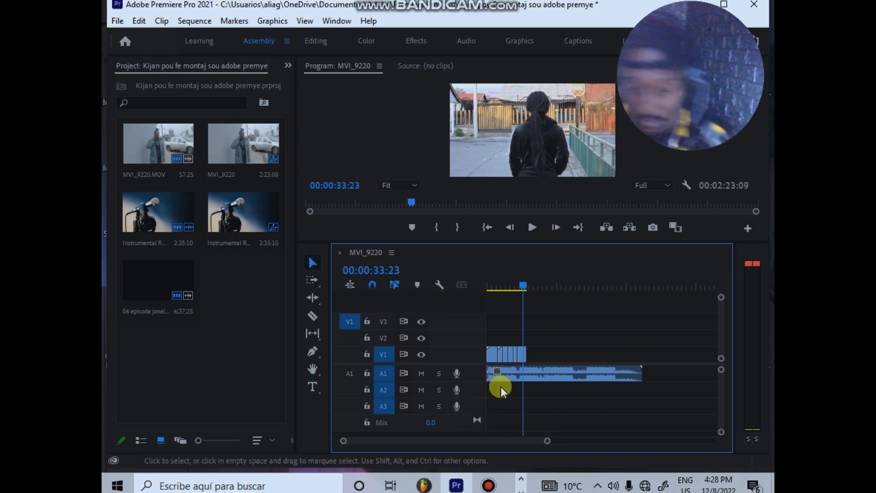
{"action": "left_click", "coordinate": [529, 284]}
{"action": "left_click_drag", "start_coordinate": [547, 441], "coordinate": [508, 456]}
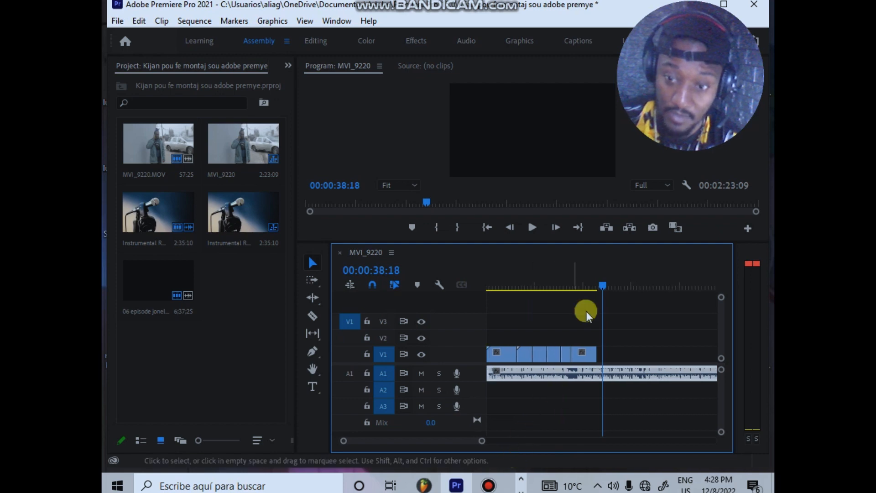
{"action": "left_click", "coordinate": [598, 285]}
{"action": "left_click", "coordinate": [593, 288]}
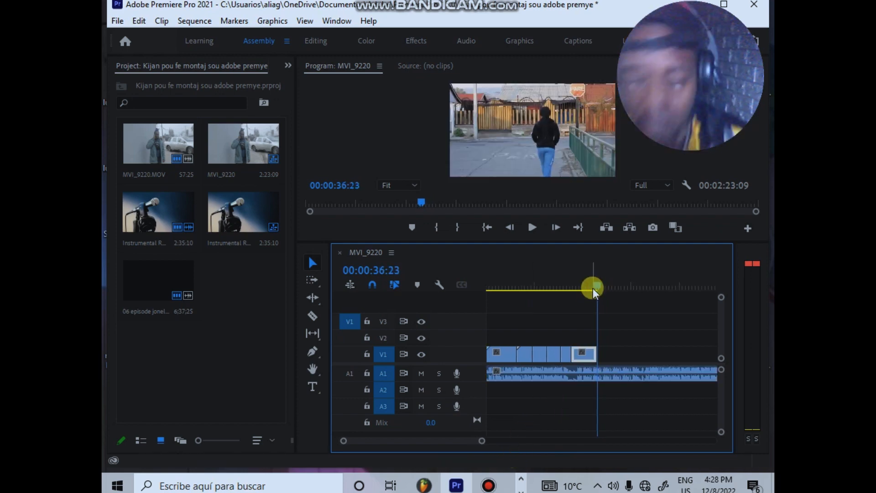
{"action": "key", "text": "ctrl+z"}
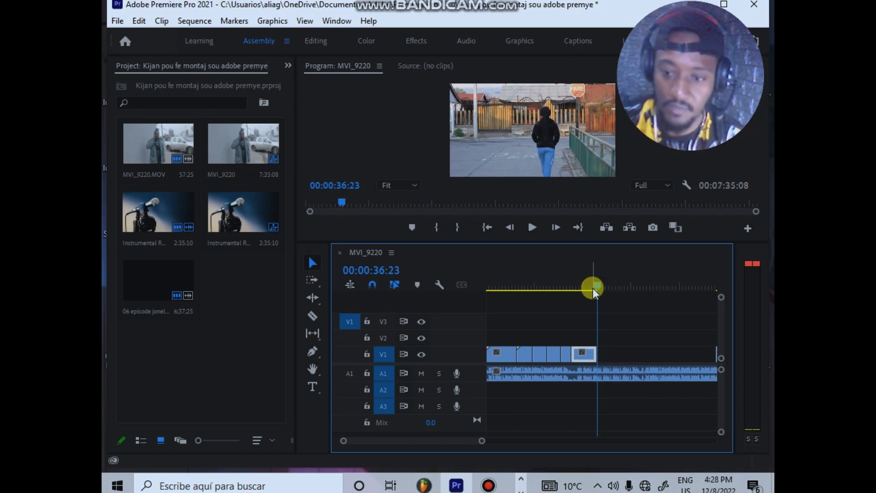
{"action": "key", "text": "ctrl+z"}
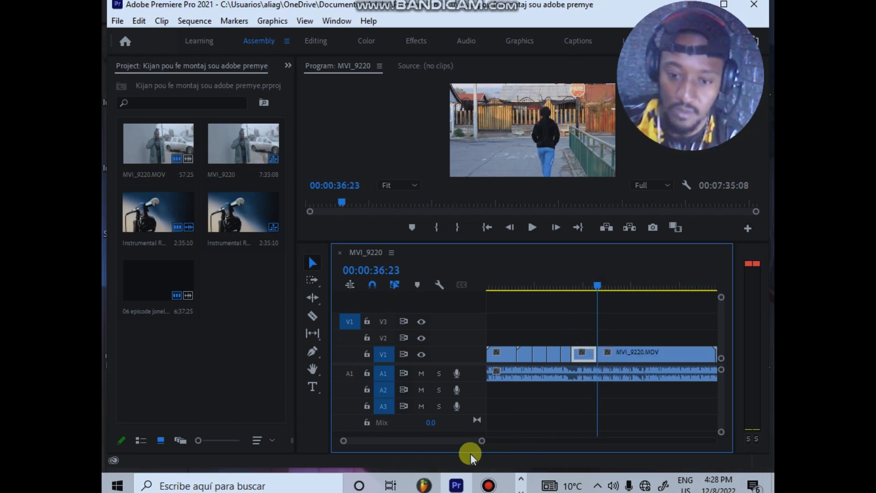
Step: Split the instrumental audio on A1 where the last MVI_9220 clip begins on V1
{"action": "left_click_drag", "start_coordinate": [482, 442], "coordinate": [370, 441]}
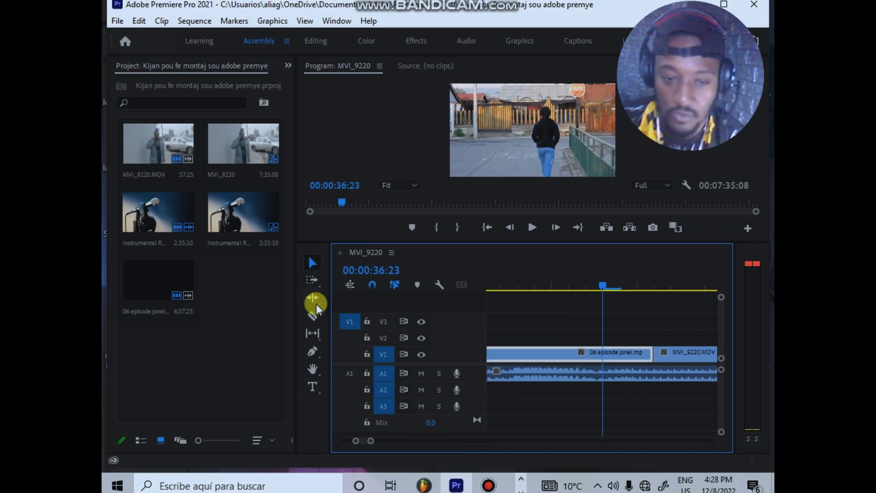
{"action": "left_click", "coordinate": [310, 316]}
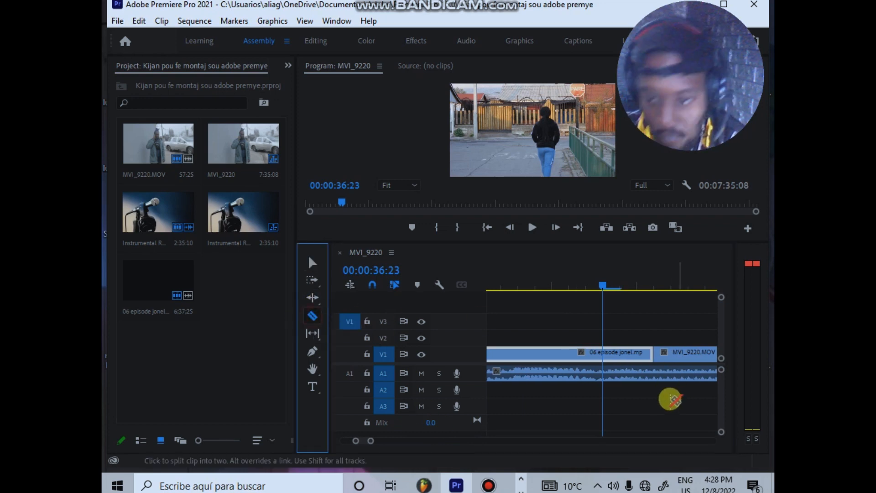
{"action": "left_click", "coordinate": [661, 377]}
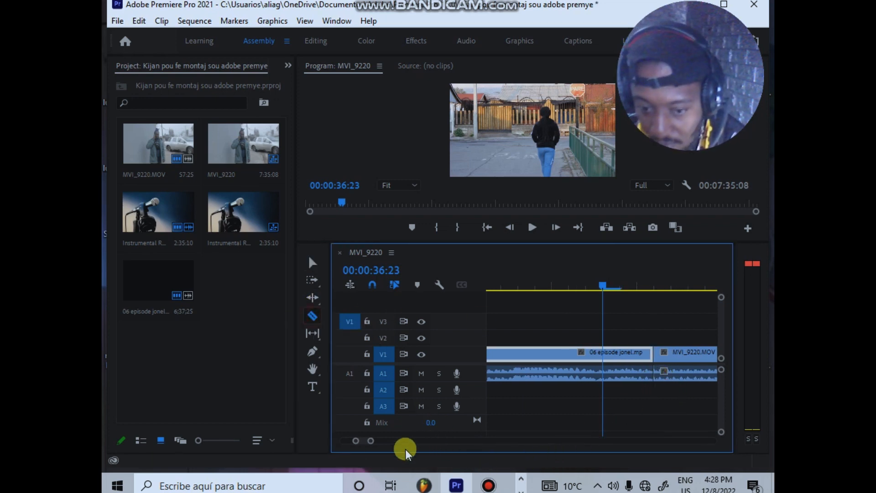
Step: Delete the leftover MVI_9220 clip, long "06 episode jonel" clip and instrumental audio after the split point
{"action": "left_click_drag", "start_coordinate": [372, 445], "coordinate": [562, 441]}
{"action": "left_click", "coordinate": [313, 264]}
{"action": "left_click", "coordinate": [546, 316]}
{"action": "left_click_drag", "start_coordinate": [546, 316], "coordinate": [655, 400]}
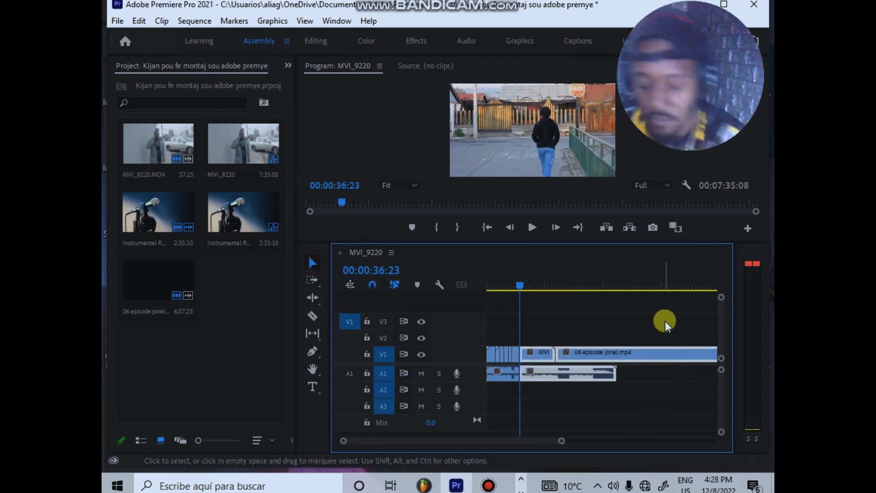
{"action": "key", "text": "Delete"}
Step: Play back the shortened sequence and scrub back to 00:00:11:08 to review the alternating cuts
{"action": "key", "text": "space"}
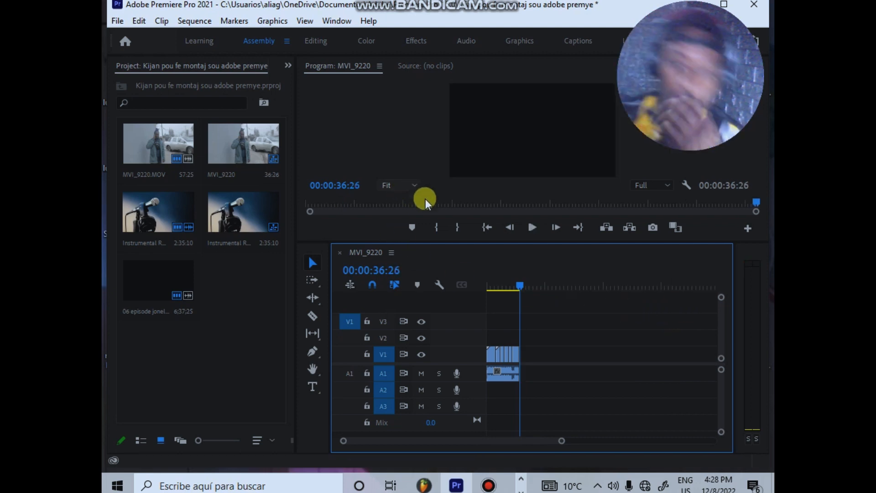
{"action": "key", "text": "space"}
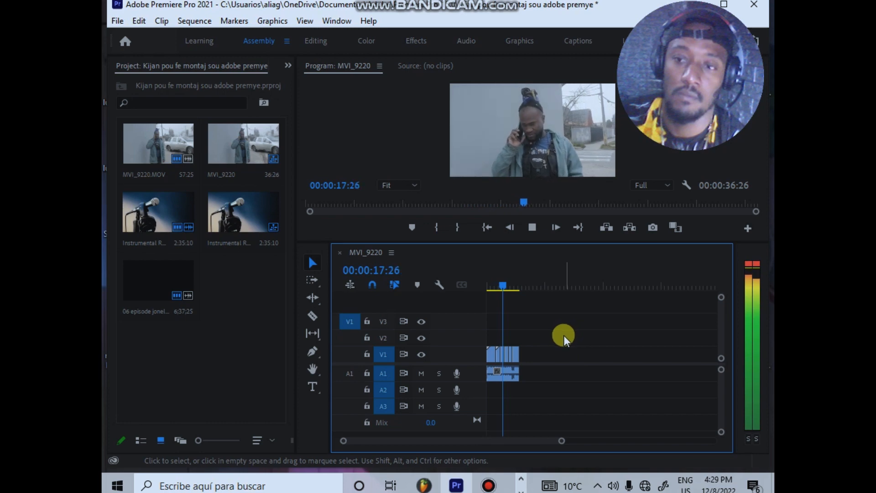
{"action": "key", "text": "space"}
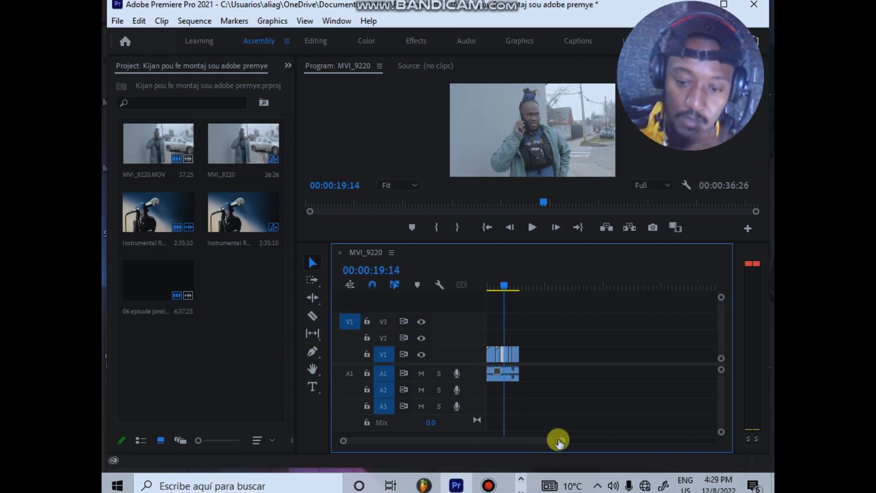
{"action": "left_click_drag", "start_coordinate": [558, 442], "coordinate": [524, 445]}
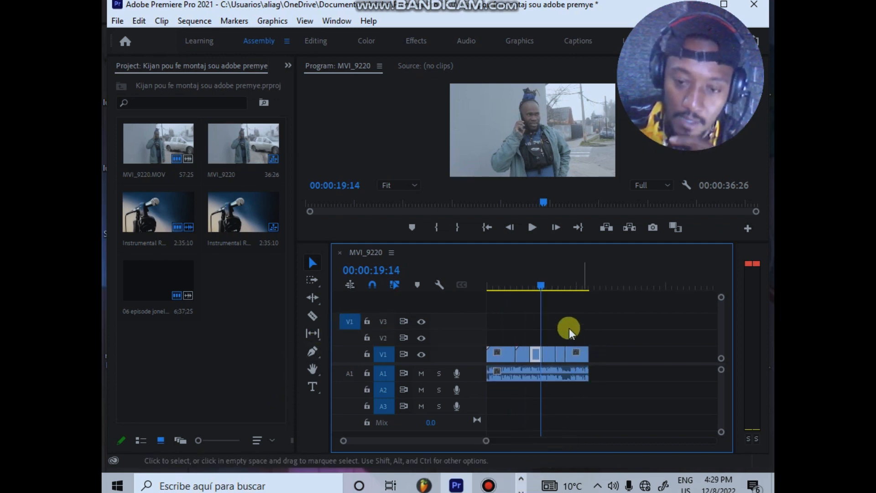
{"action": "left_click_drag", "start_coordinate": [550, 287], "coordinate": [519, 294]}
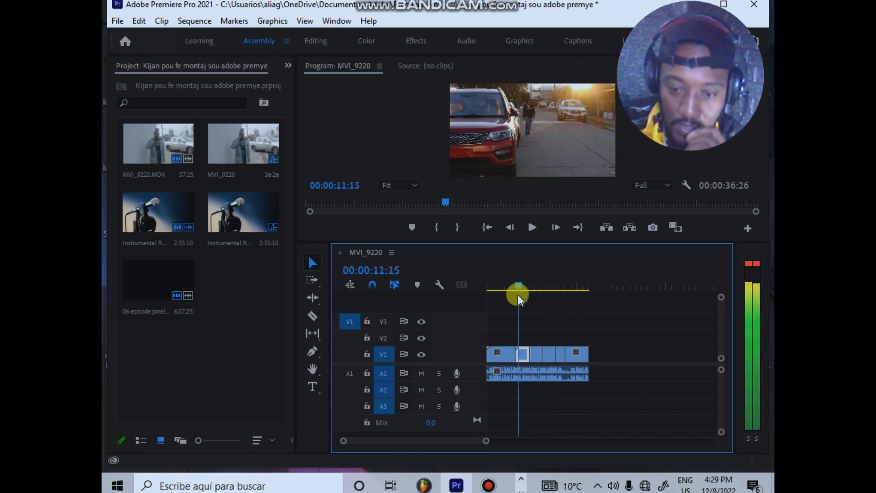
{"action": "left_click_drag", "start_coordinate": [518, 295], "coordinate": [517, 296]}
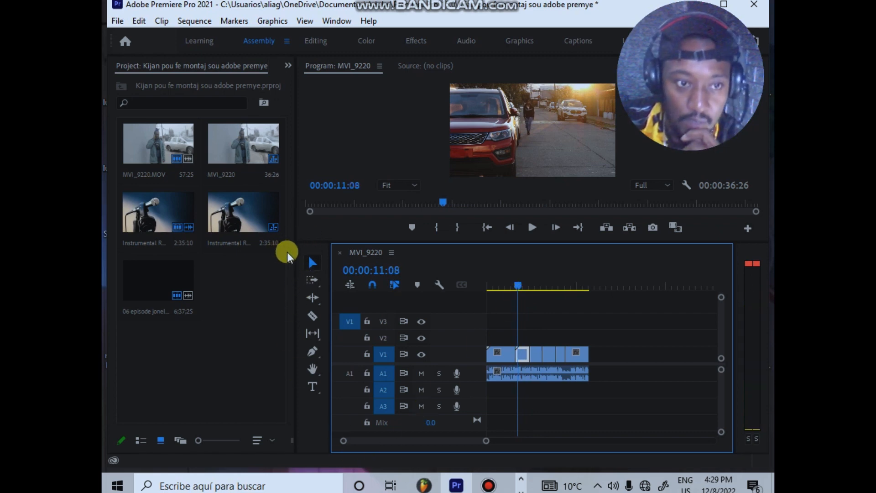
Step: Widen the project bin and create a 1920 × 1080 adjustment layer at 29.97 fps with square pixels
{"action": "left_click_drag", "start_coordinate": [296, 249], "coordinate": [399, 246]}
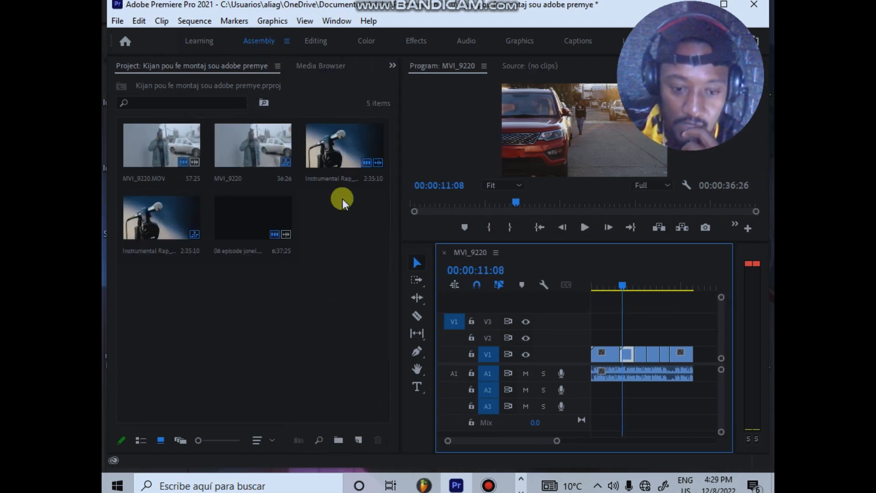
{"action": "left_click", "coordinate": [359, 440]}
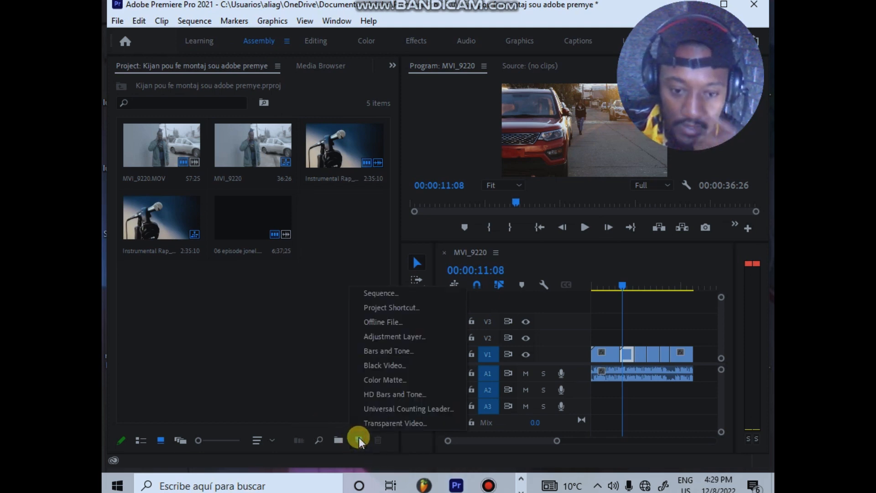
{"action": "left_click", "coordinate": [397, 338]}
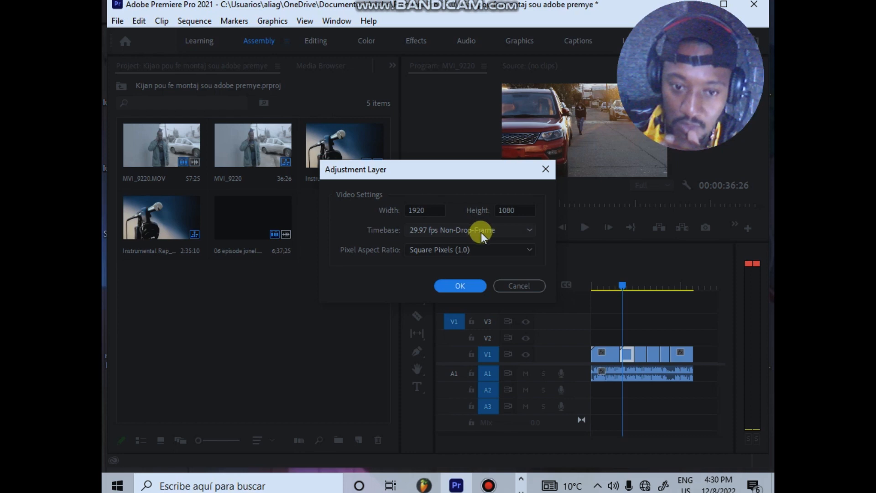
{"action": "left_click", "coordinate": [461, 286]}
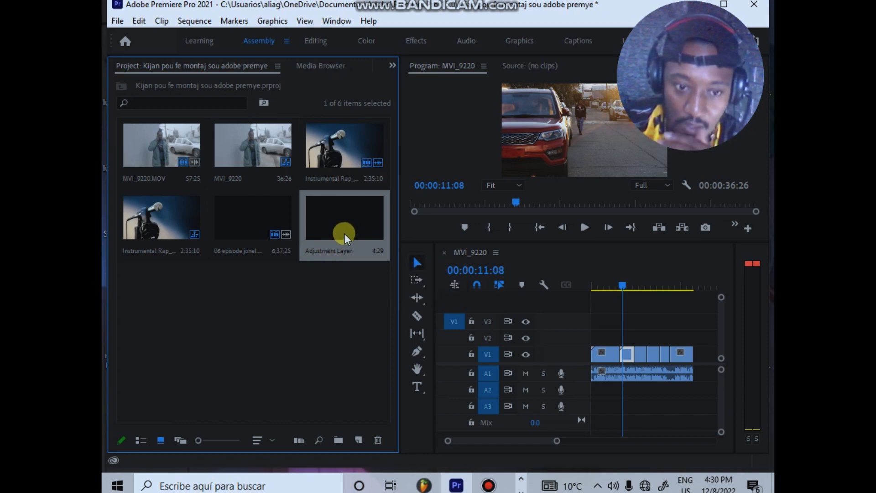
Step: Place the adjustment layer at the start of V2 and extend it to the end of the V1 clips
{"action": "left_click_drag", "start_coordinate": [349, 230], "coordinate": [594, 340]}
{"action": "left_click_drag", "start_coordinate": [622, 286], "coordinate": [596, 293]}
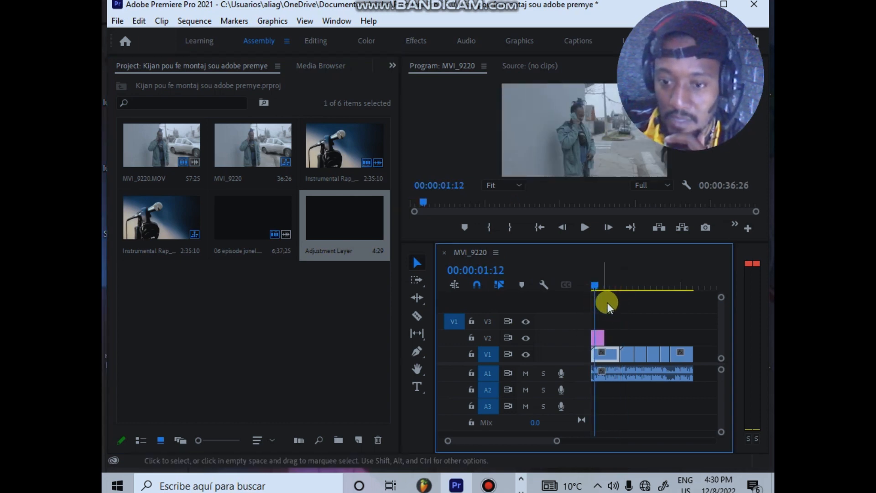
{"action": "left_click_drag", "start_coordinate": [608, 334], "coordinate": [693, 333]}
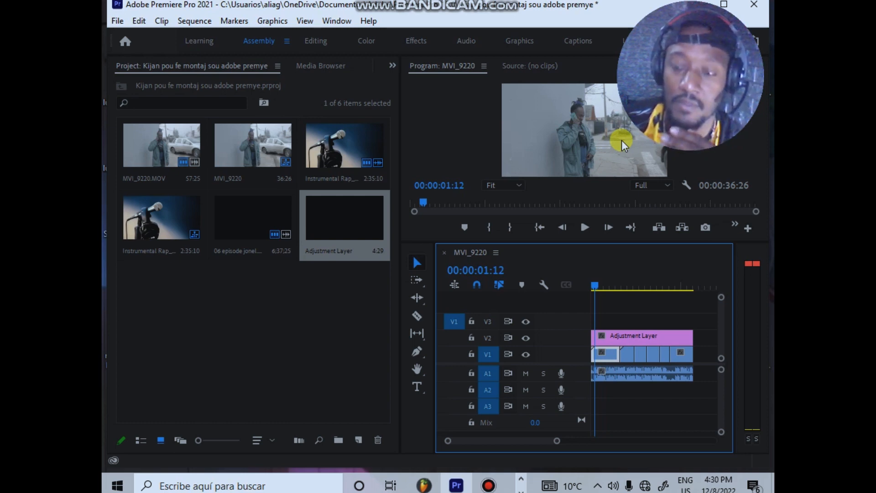
Step: Switch to the Color workspace, set the first MVI_9220 clip's Input LUT to [Custom], and check the frame at 00:00:07:23
{"action": "left_click", "coordinate": [365, 43]}
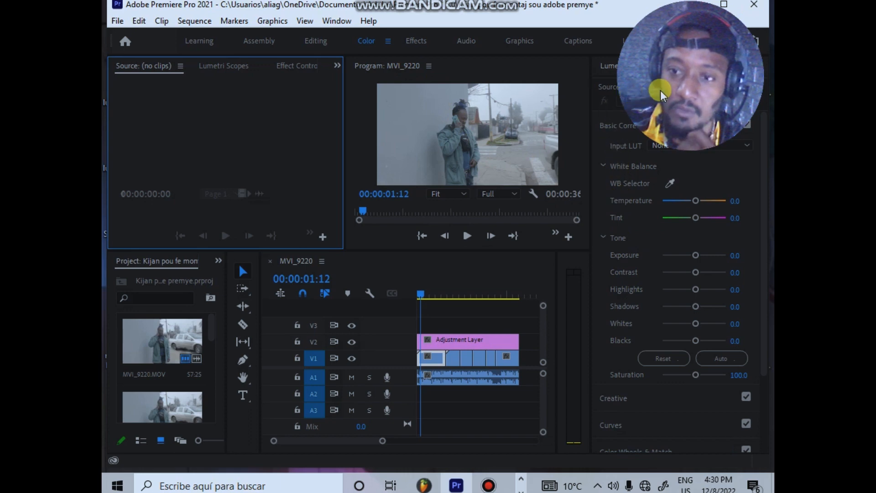
{"action": "left_click", "coordinate": [618, 125]}
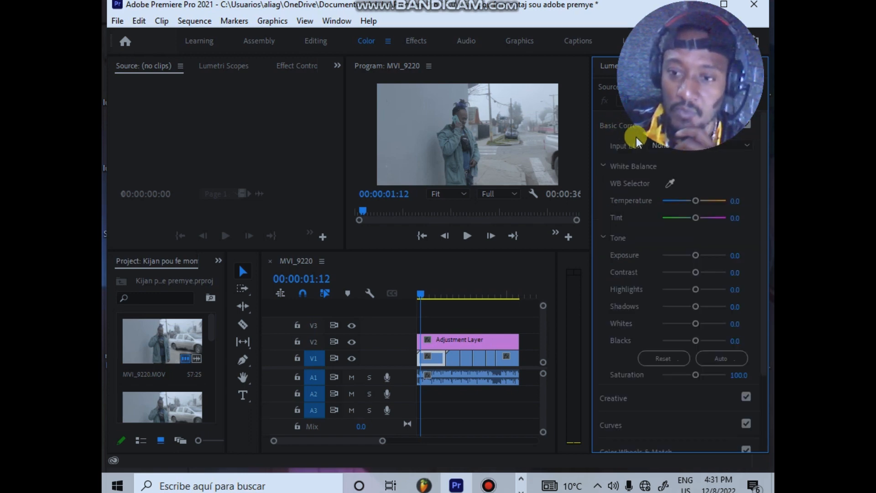
{"action": "left_click", "coordinate": [735, 145]}
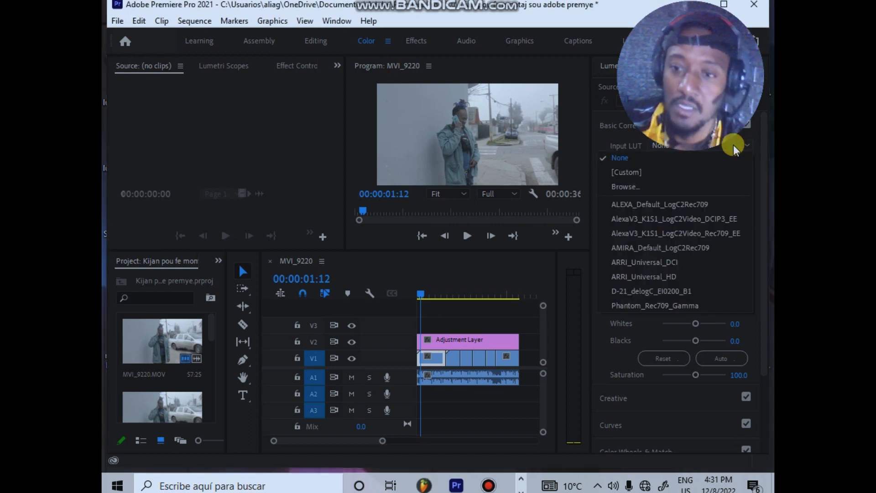
{"action": "left_click", "coordinate": [668, 233]}
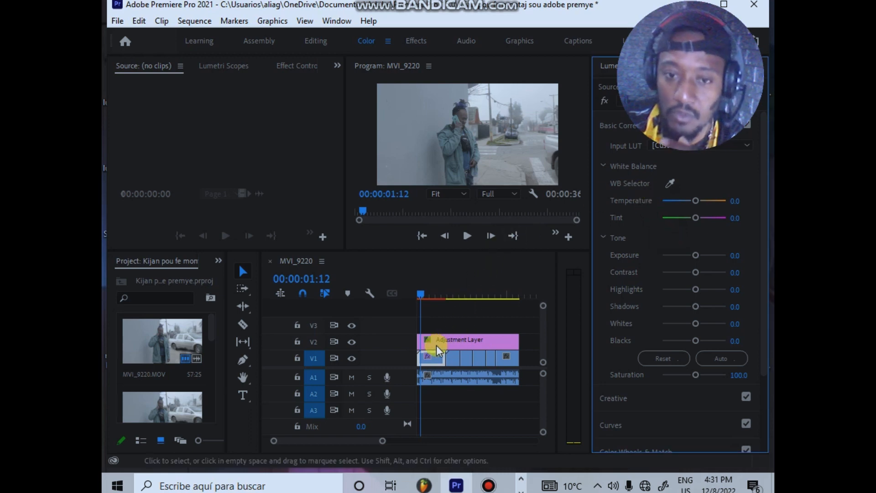
{"action": "left_click", "coordinate": [429, 294]}
{"action": "mouse_move", "coordinate": [440, 284]}
{"action": "left_mouse_down"}
{"action": "mouse_move", "coordinate": [447, 284]}
{"action": "mouse_move", "coordinate": [439, 286]}
{"action": "left_mouse_up"}
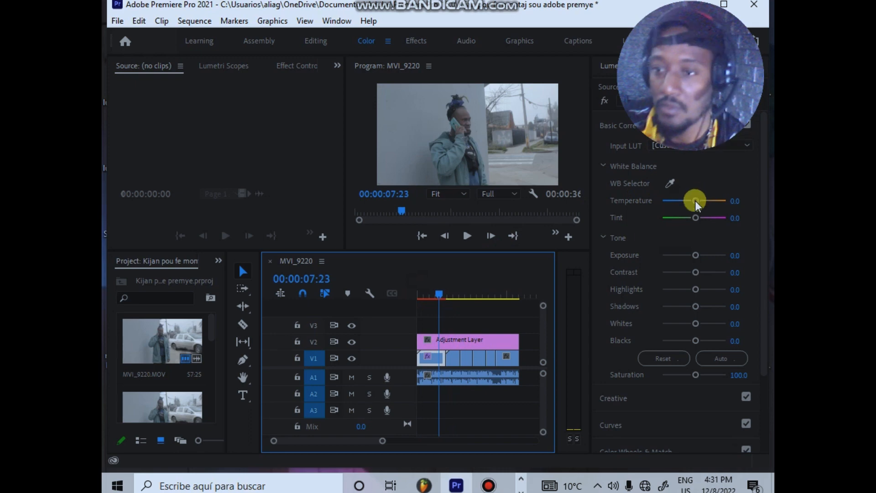
Step: Try a temperature of -40.8 and a tint of 100 on the first clip, and cancel browsing for an input LUT
{"action": "left_click_drag", "start_coordinate": [695, 199], "coordinate": [736, 208]}
{"action": "left_click", "coordinate": [743, 145]}
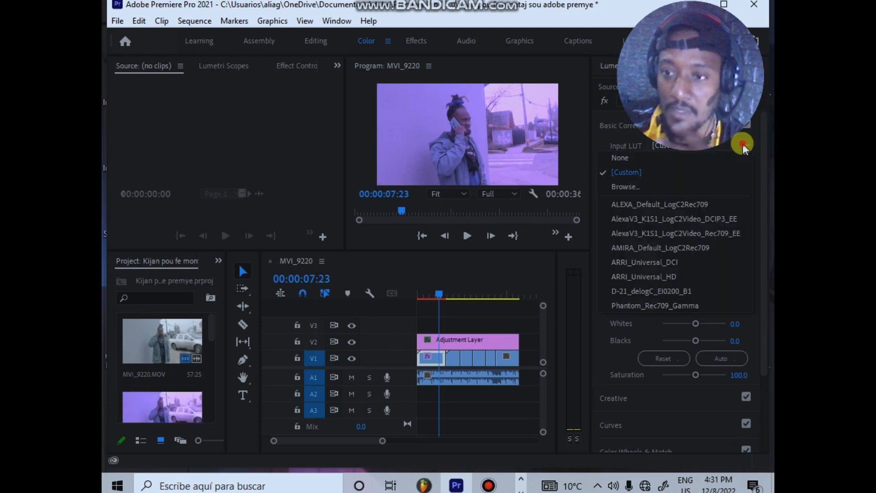
{"action": "left_click", "coordinate": [630, 185]}
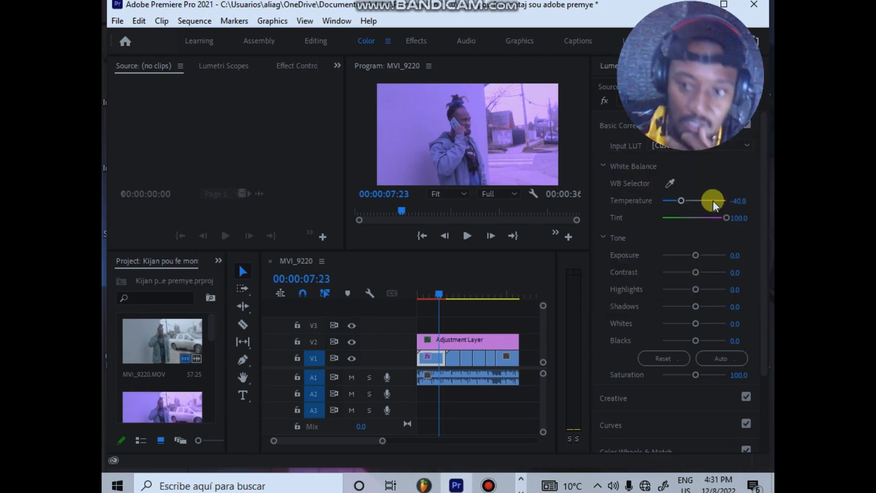
{"action": "left_click", "coordinate": [631, 128]}
{"action": "left_click", "coordinate": [608, 39]}
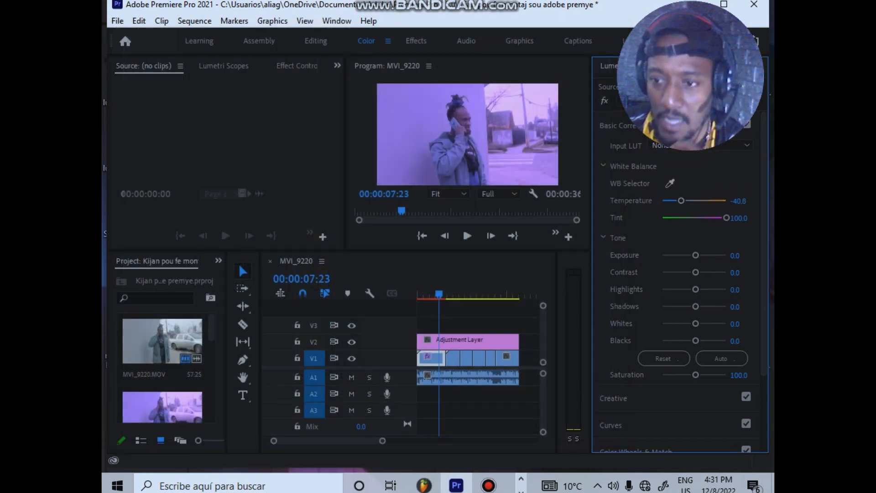
Step: Set the first clip's white balance temperature and tint to 0
{"action": "left_click", "coordinate": [739, 200]}
{"action": "type", "text": "0"}
{"action": "key", "text": "Return"}
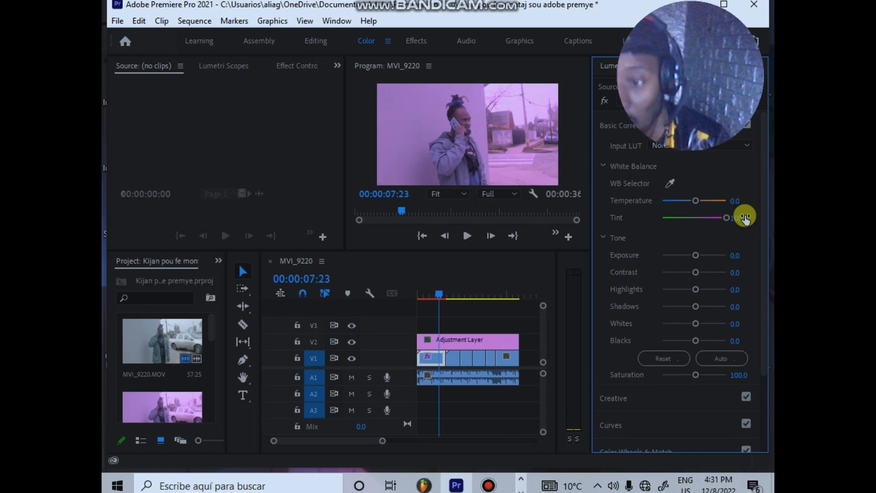
{"action": "left_click", "coordinate": [744, 217]}
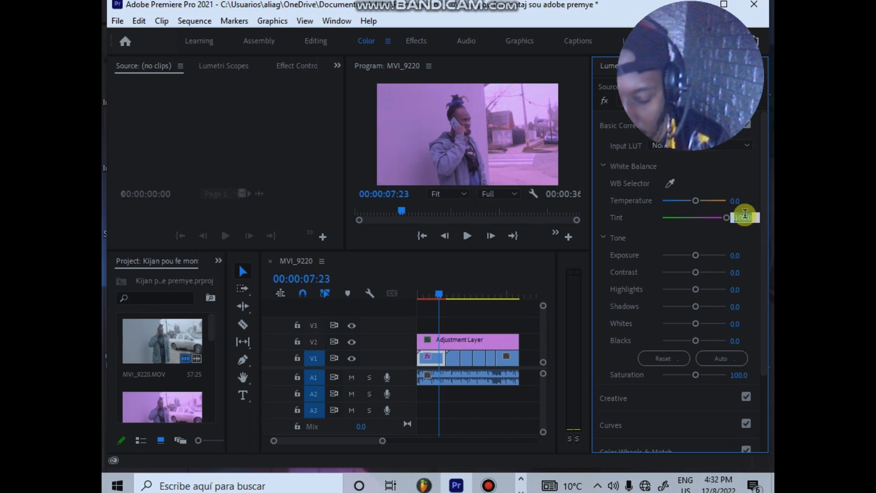
{"action": "type", "text": "0"}
{"action": "key", "text": "Return"}
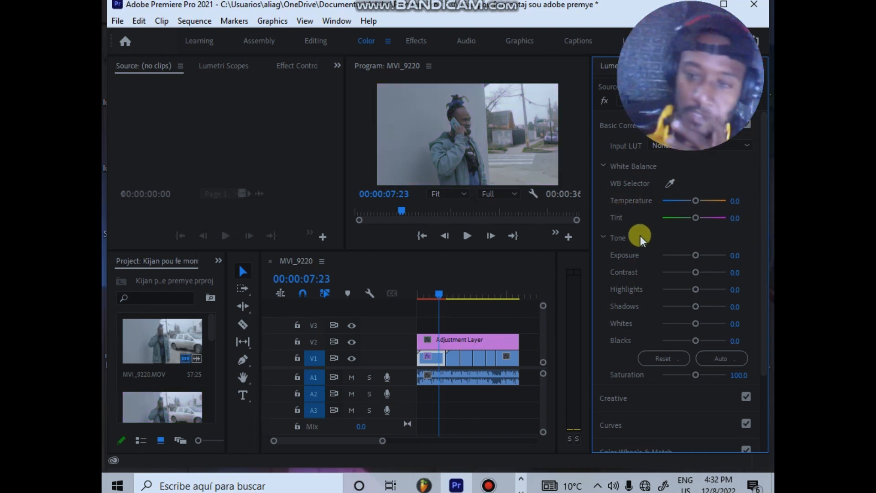
Step: Open the Creative color settings and look through the available Look presets
{"action": "left_click", "coordinate": [615, 120]}
{"action": "left_click", "coordinate": [615, 147]}
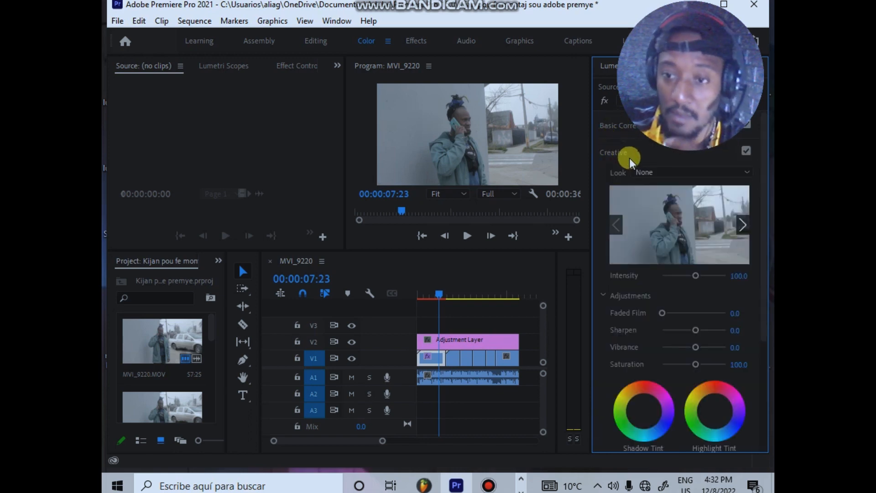
{"action": "left_click", "coordinate": [666, 175]}
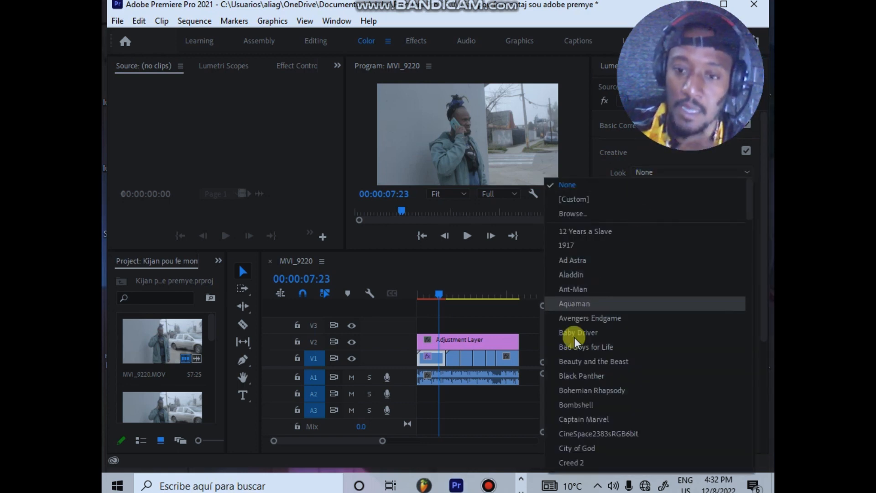
{"action": "scroll", "coordinate": [574, 338], "scroll_direction": "down", "scroll_amount": 20}
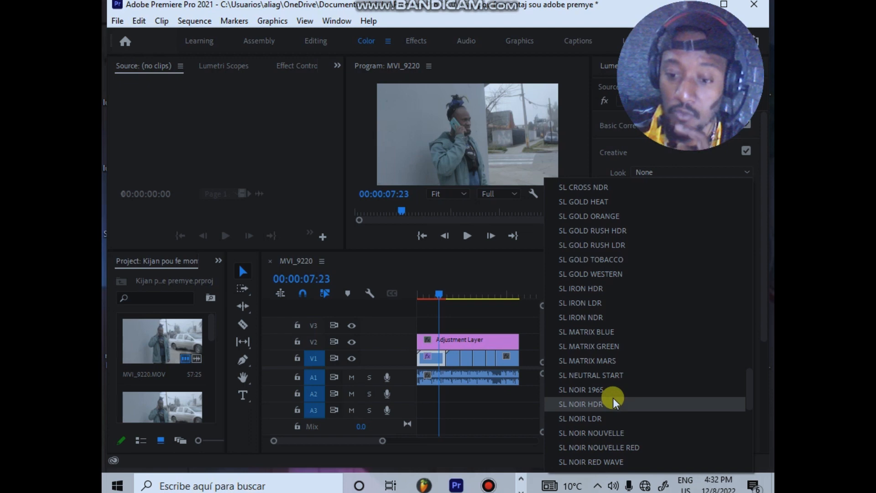
{"action": "scroll", "coordinate": [602, 393], "scroll_direction": "down", "scroll_amount": 10}
{"action": "scroll", "coordinate": [600, 390], "scroll_direction": "up", "scroll_amount": 20}
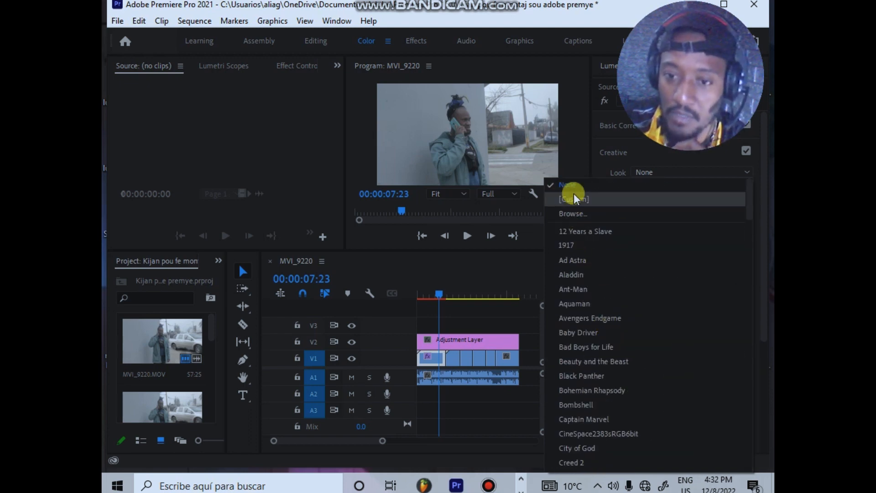
Step: Start choosing a custom Creative look file and browse to the Escritorio folder
{"action": "left_click", "coordinate": [573, 194]}
{"action": "scroll", "coordinate": [347, 271], "scroll_direction": "down", "scroll_amount": 5}
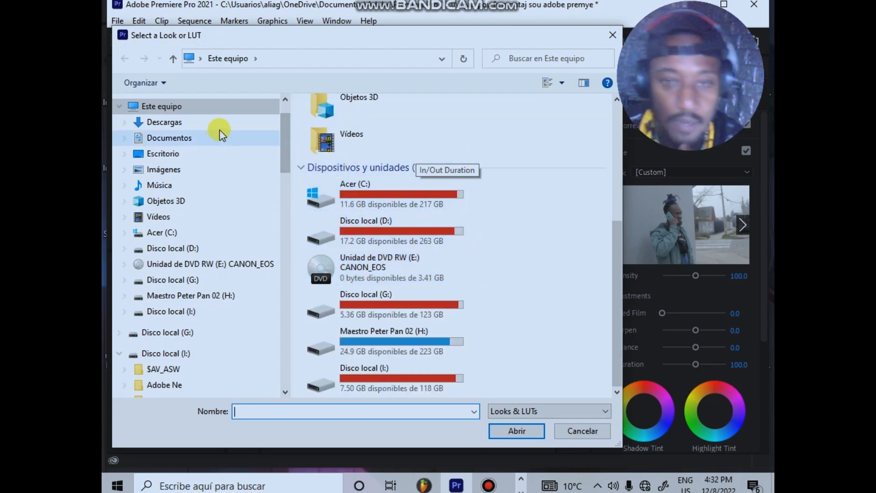
{"action": "scroll", "coordinate": [188, 133], "scroll_direction": "up", "scroll_amount": 2}
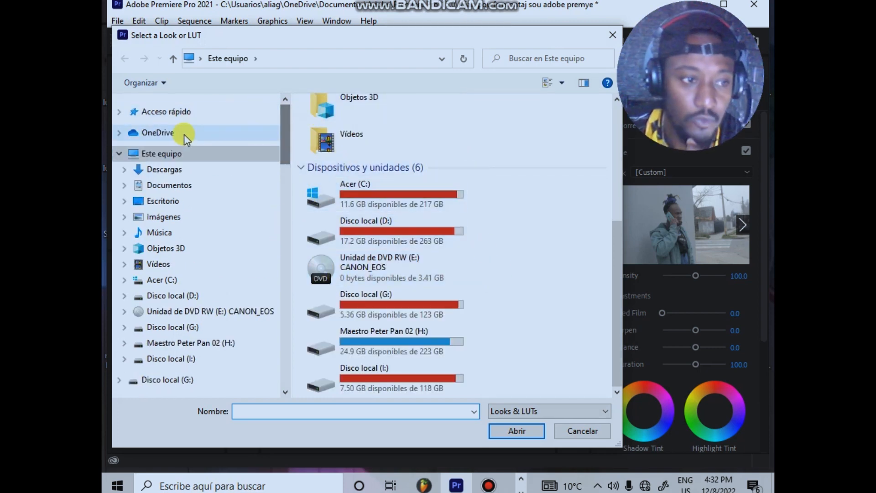
{"action": "double_click", "coordinate": [185, 153]}
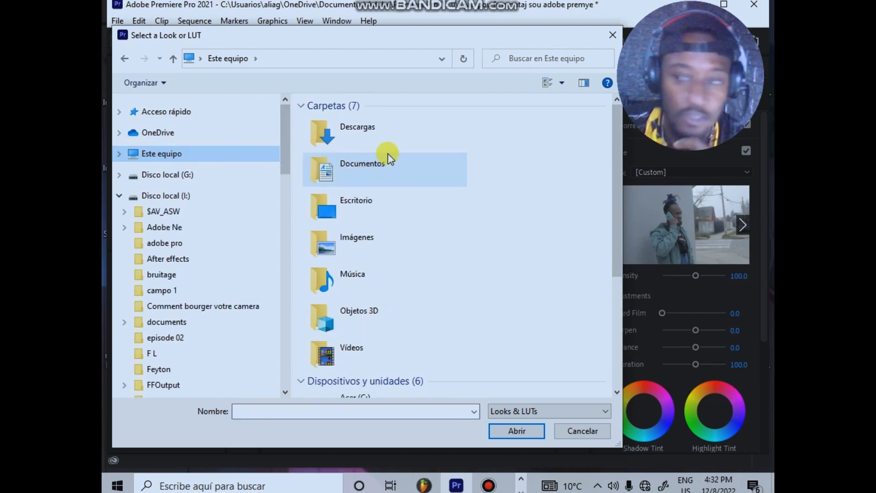
{"action": "left_click_drag", "start_coordinate": [285, 133], "coordinate": [286, 164]}
{"action": "scroll", "coordinate": [370, 183], "scroll_direction": "down", "scroll_amount": 4}
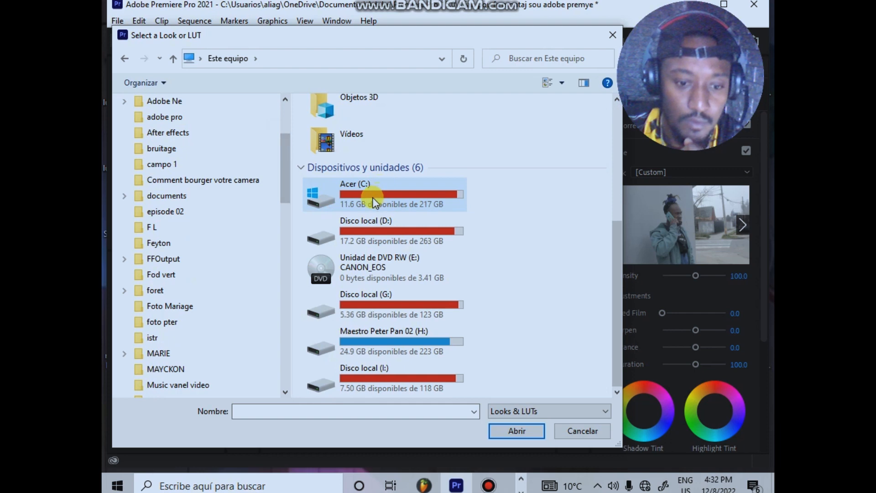
{"action": "scroll", "coordinate": [365, 192], "scroll_direction": "up", "scroll_amount": 4}
{"action": "left_click_drag", "start_coordinate": [285, 180], "coordinate": [289, 122]}
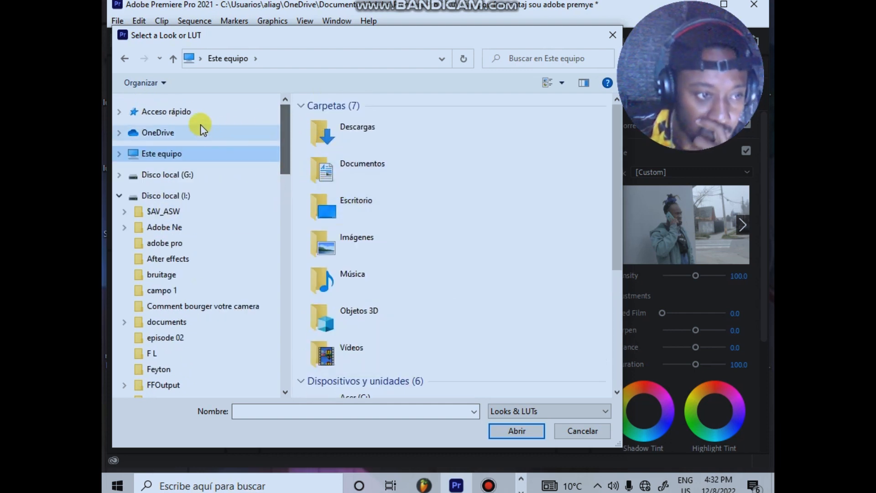
{"action": "left_click", "coordinate": [190, 111]}
{"action": "left_click", "coordinate": [120, 112]}
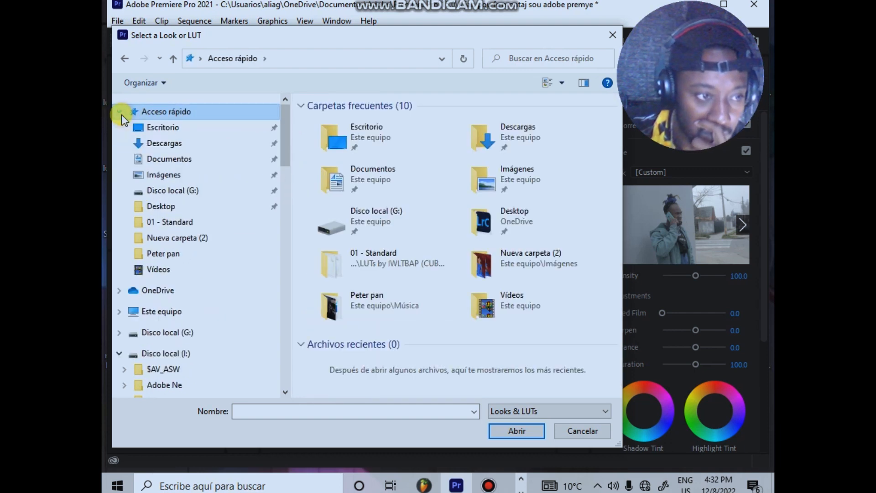
{"action": "left_click", "coordinate": [145, 127]}
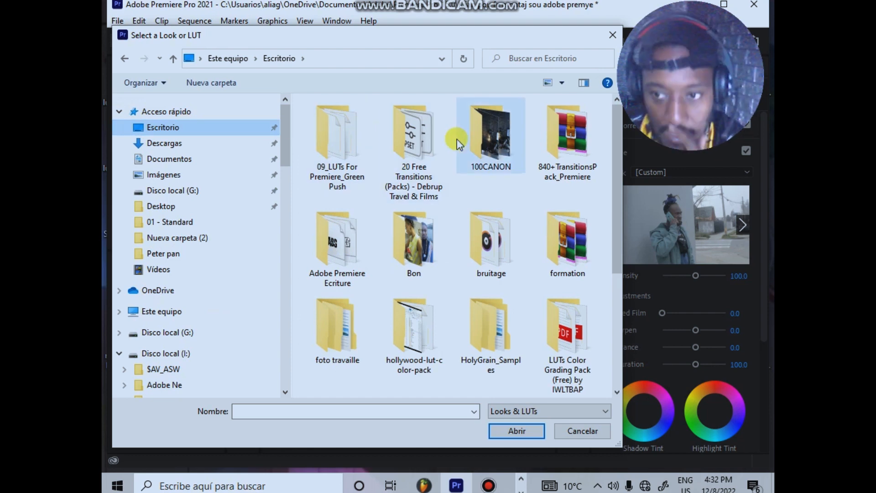
Step: Apply C-8120-STD.cube from the IWLTBAP LUT pack's 01 - Standard folder as the Creative look, and preview it around 00:00:08:07
{"action": "scroll", "coordinate": [491, 187], "scroll_direction": "down", "scroll_amount": 4}
{"action": "scroll", "coordinate": [462, 176], "scroll_direction": "up", "scroll_amount": 4}
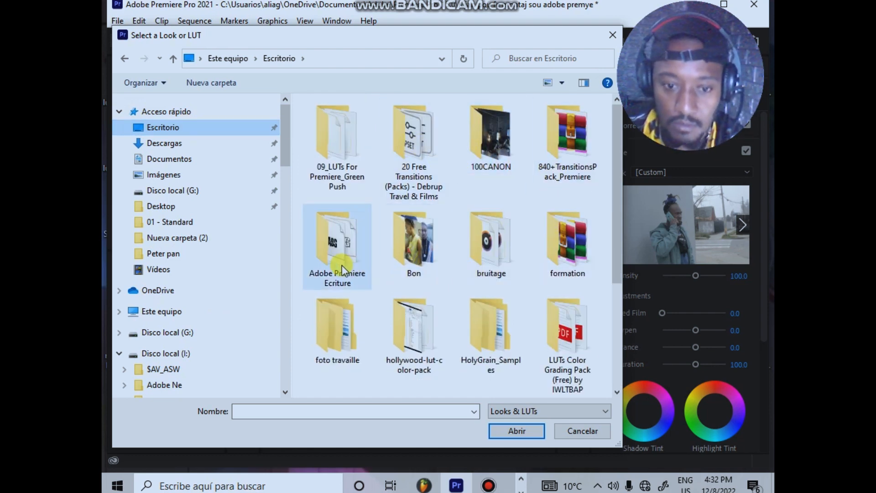
{"action": "double_click", "coordinate": [567, 342]}
{"action": "double_click", "coordinate": [362, 145]}
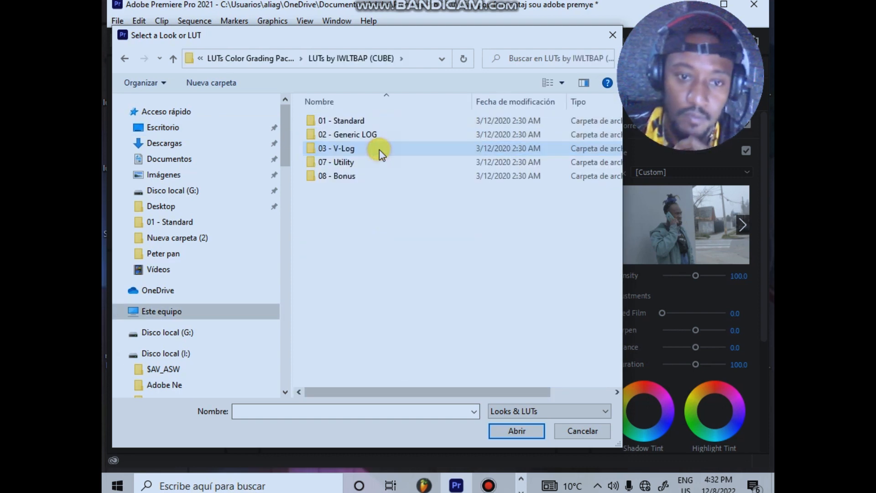
{"action": "double_click", "coordinate": [362, 123]}
{"action": "double_click", "coordinate": [360, 124]}
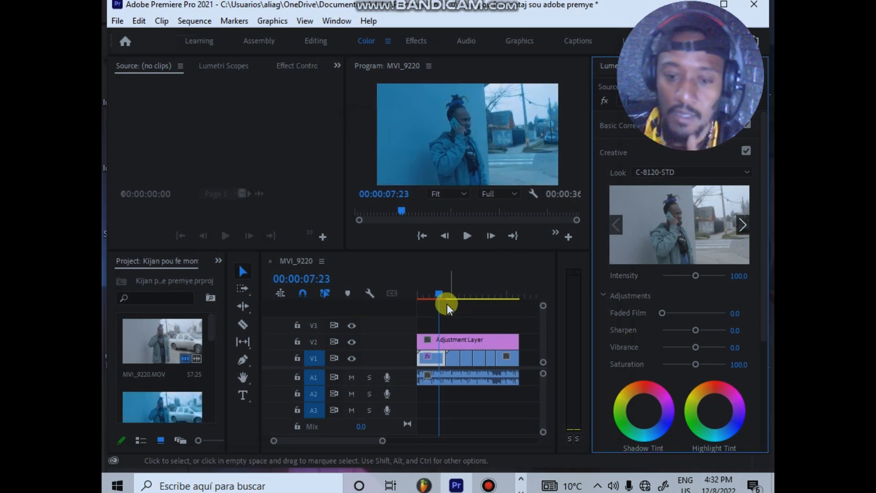
{"action": "mouse_move", "coordinate": [437, 291]}
{"action": "left_mouse_down"}
{"action": "mouse_move", "coordinate": [448, 288]}
{"action": "mouse_move", "coordinate": [428, 291]}
{"action": "mouse_move", "coordinate": [439, 288]}
{"action": "left_mouse_up"}
Step: Replace the Creative look with C-9730-STD.cube from the 01 - Standard folder, and preview it at 00:00:07:09
{"action": "left_click", "coordinate": [641, 170]}
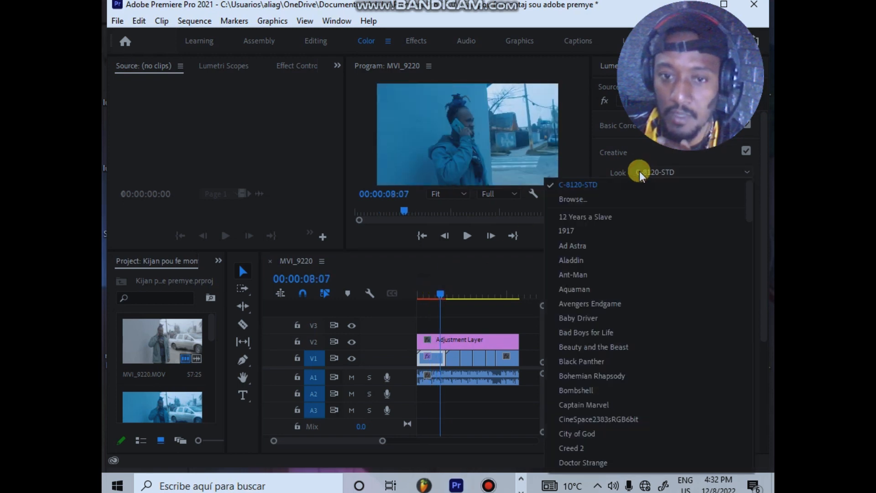
{"action": "left_click", "coordinate": [594, 200]}
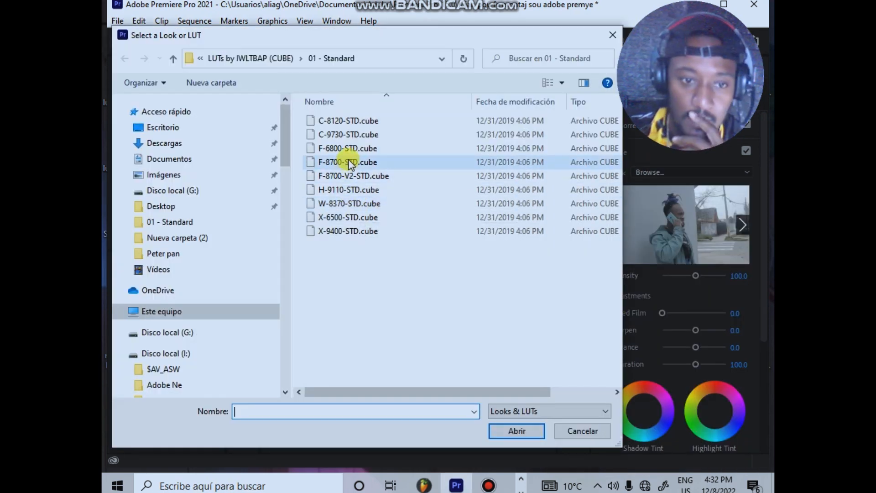
{"action": "double_click", "coordinate": [365, 135]}
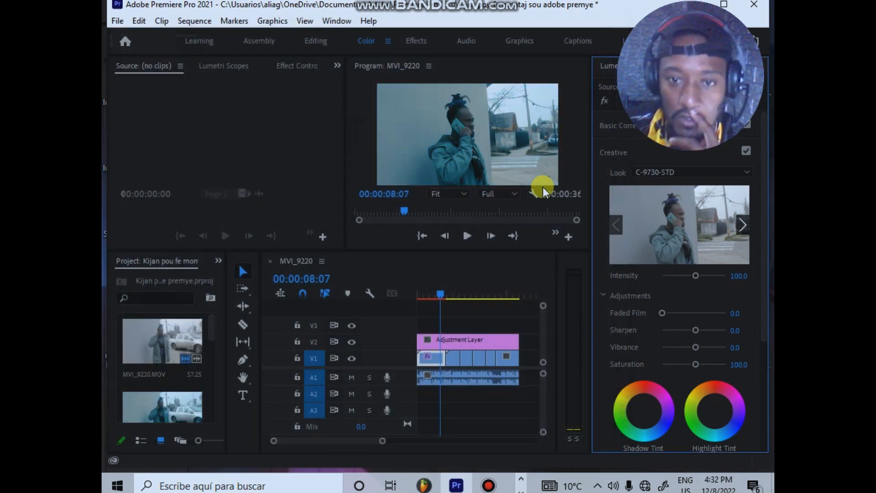
{"action": "mouse_move", "coordinate": [435, 291]}
{"action": "left_mouse_down"}
{"action": "mouse_move", "coordinate": [448, 292]}
{"action": "mouse_move", "coordinate": [436, 294]}
{"action": "left_mouse_up"}
Step: Replace the Creative look with F-6800-STD.cube from the 01 - Standard folder, and preview it at 00:00:05:26
{"action": "left_click", "coordinate": [677, 175]}
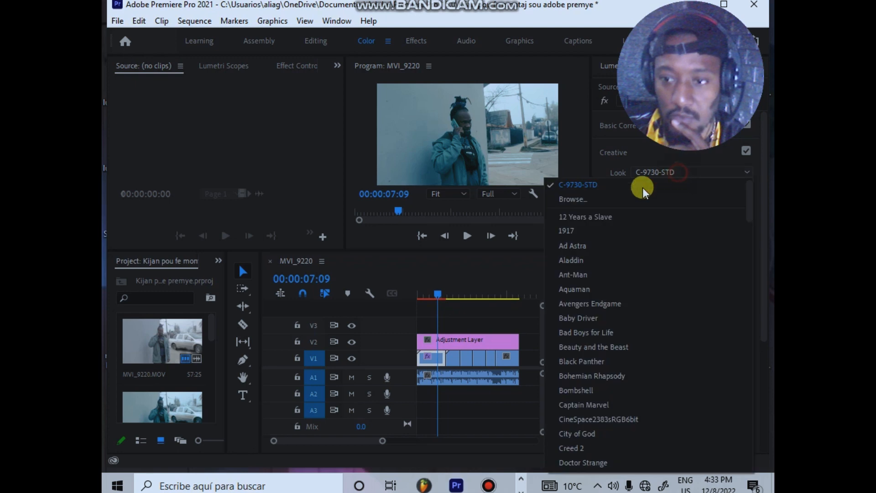
{"action": "left_click", "coordinate": [598, 203]}
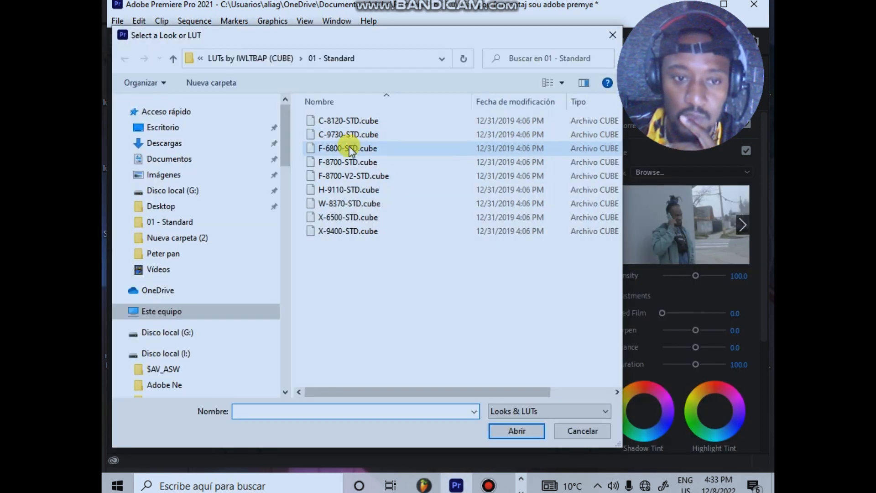
{"action": "double_click", "coordinate": [349, 145]}
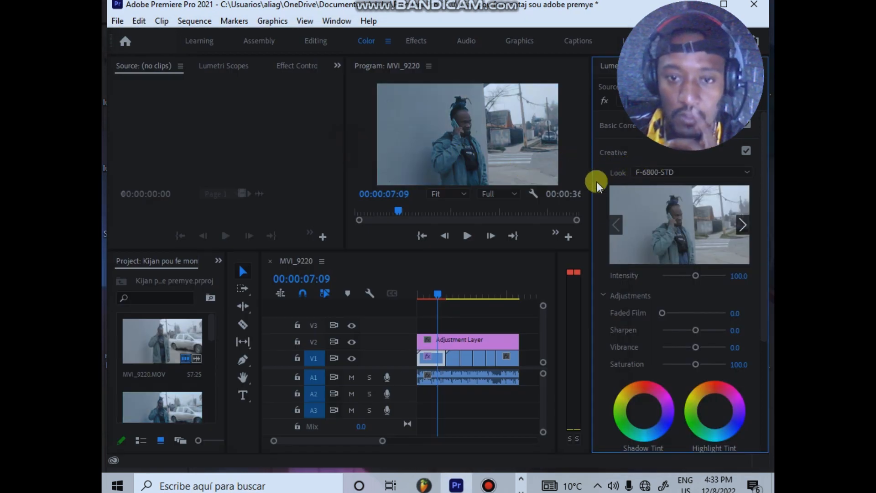
{"action": "mouse_move", "coordinate": [437, 296]}
{"action": "left_mouse_down"}
{"action": "mouse_move", "coordinate": [450, 294]}
{"action": "mouse_move", "coordinate": [432, 296]}
{"action": "left_mouse_up"}
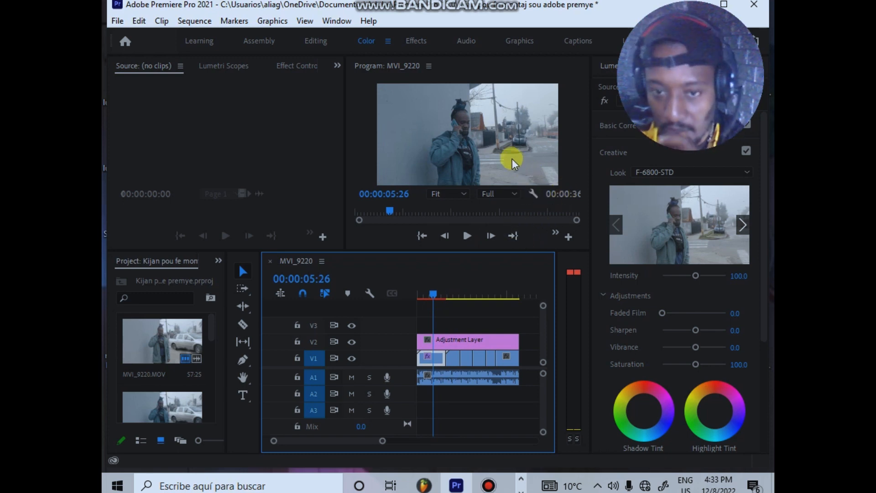
Step: Try raising the first clip's Exposure to 2.3 in the Basic Correction settings, and set it back to 0
{"action": "left_click", "coordinate": [632, 130]}
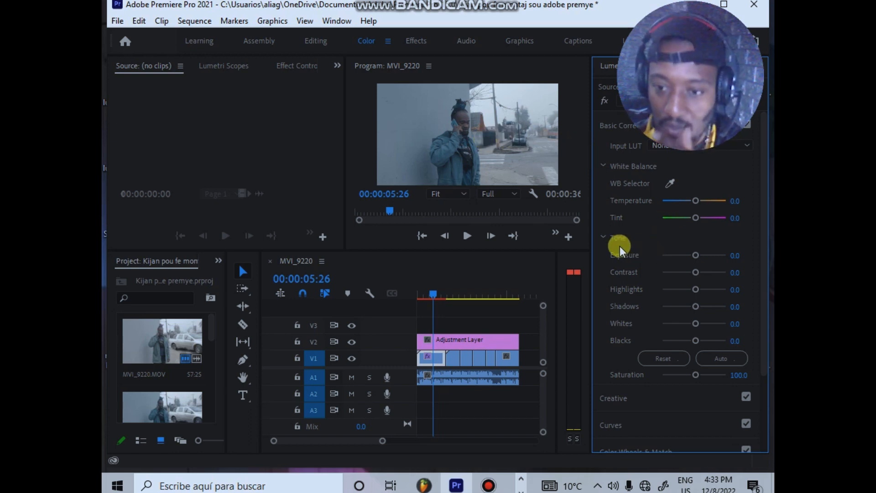
{"action": "left_click_drag", "start_coordinate": [692, 259], "coordinate": [708, 251]}
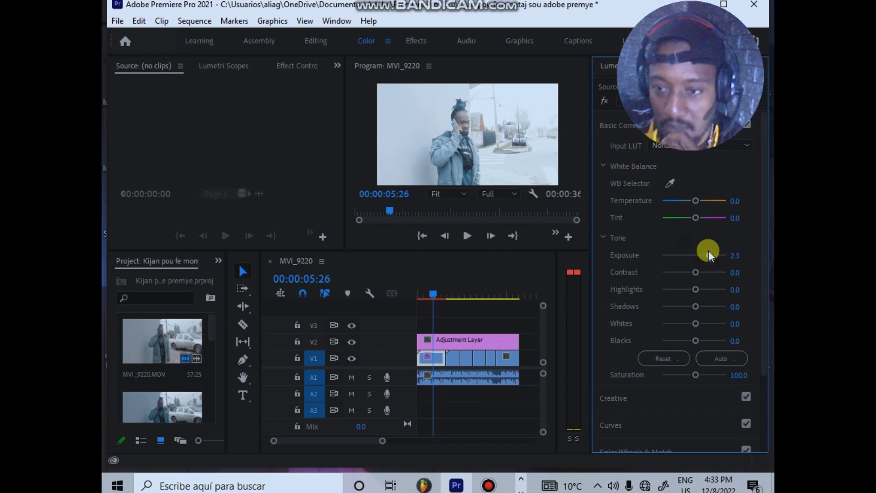
{"action": "left_click", "coordinate": [741, 255]}
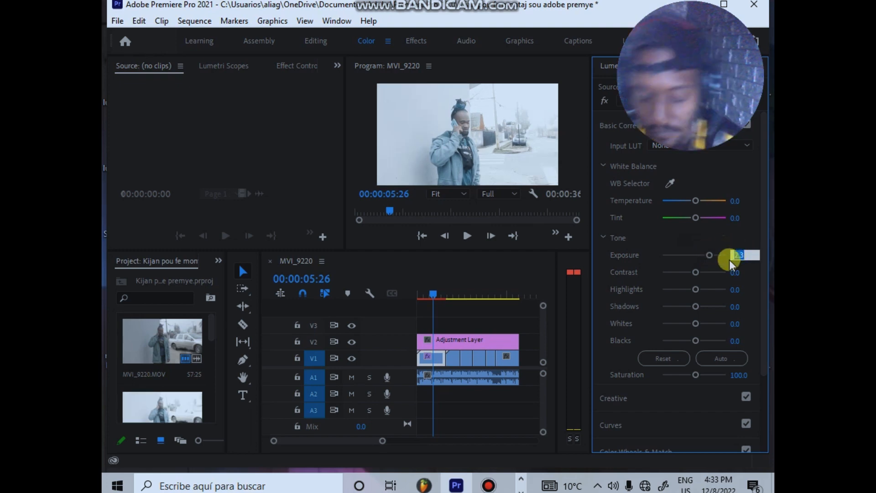
{"action": "type", "text": "0"}
{"action": "key", "text": "Return"}
Step: Set the clip's Tone to Contrast 44.9, Highlights -34.7, Shadows -10.2, Whites 2.0 and Blacks 34.7, and collapse Basic Correction
{"action": "left_click_drag", "start_coordinate": [693, 272], "coordinate": [705, 269]}
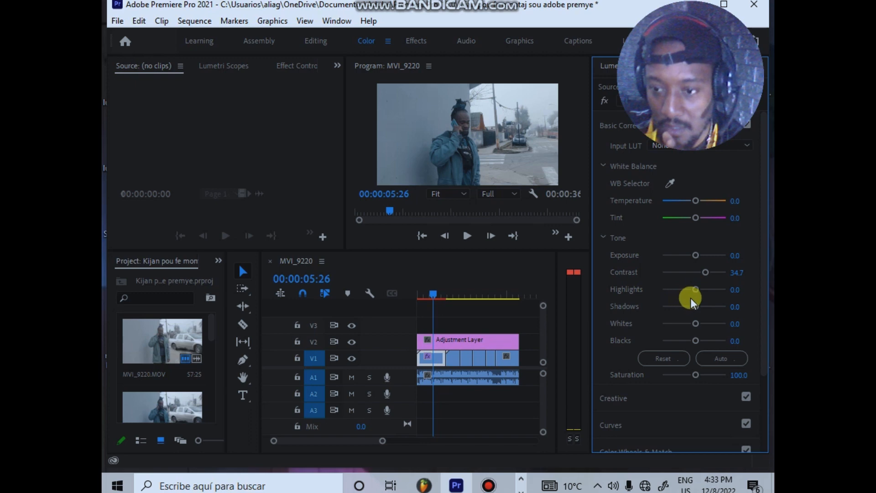
{"action": "left_click_drag", "start_coordinate": [696, 289], "coordinate": [690, 307]}
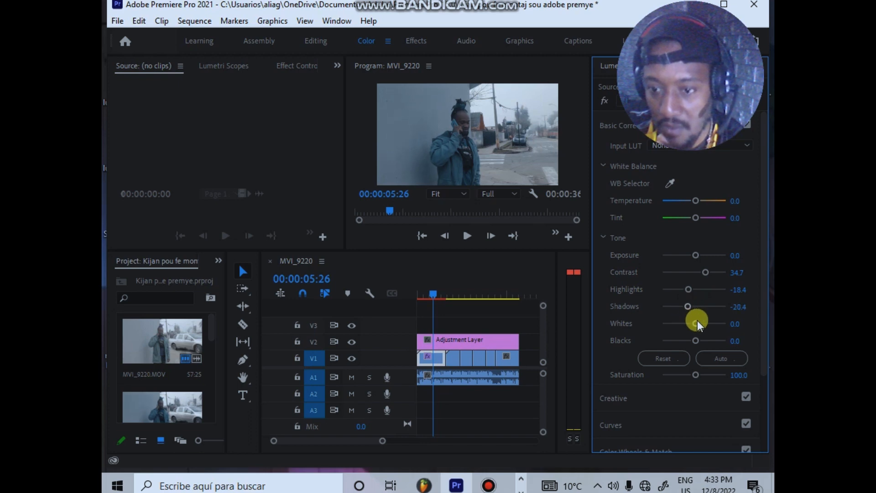
{"action": "left_click_drag", "start_coordinate": [698, 322], "coordinate": [700, 321]}
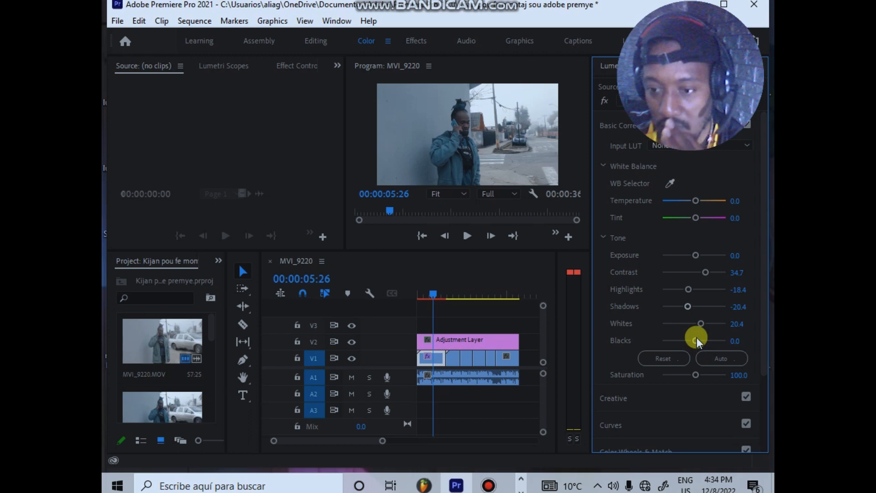
{"action": "left_click_drag", "start_coordinate": [696, 339], "coordinate": [702, 339]}
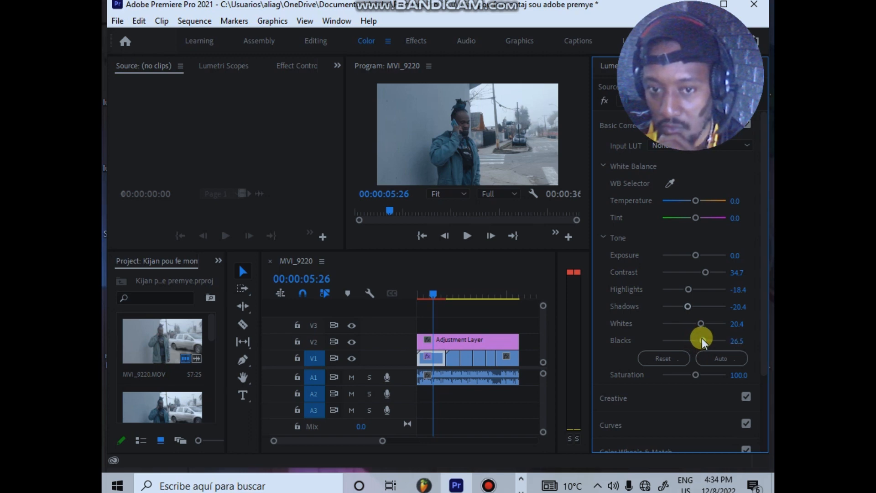
{"action": "left_click_drag", "start_coordinate": [705, 336], "coordinate": [707, 337]}
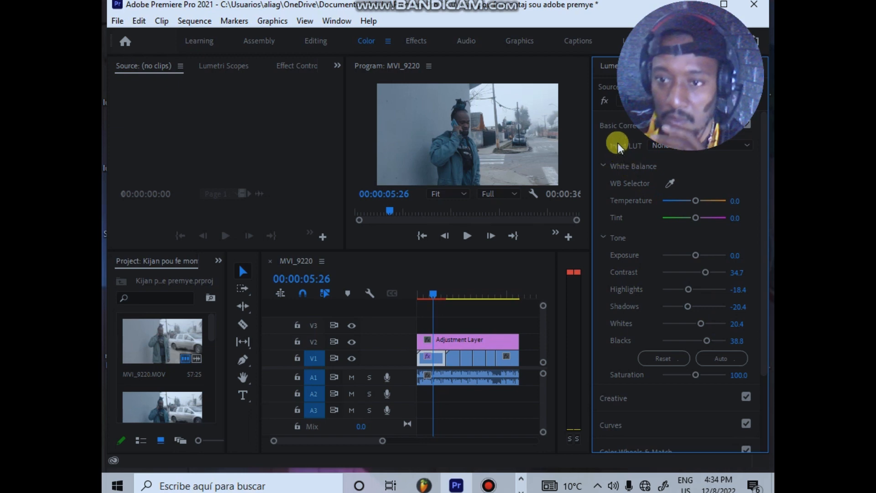
{"action": "left_click_drag", "start_coordinate": [706, 270], "coordinate": [686, 291]}
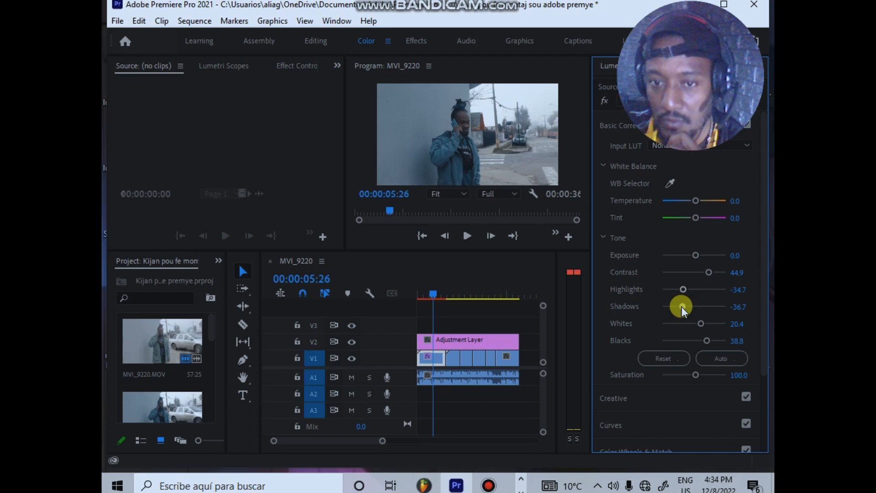
{"action": "left_click_drag", "start_coordinate": [699, 323], "coordinate": [694, 325]}
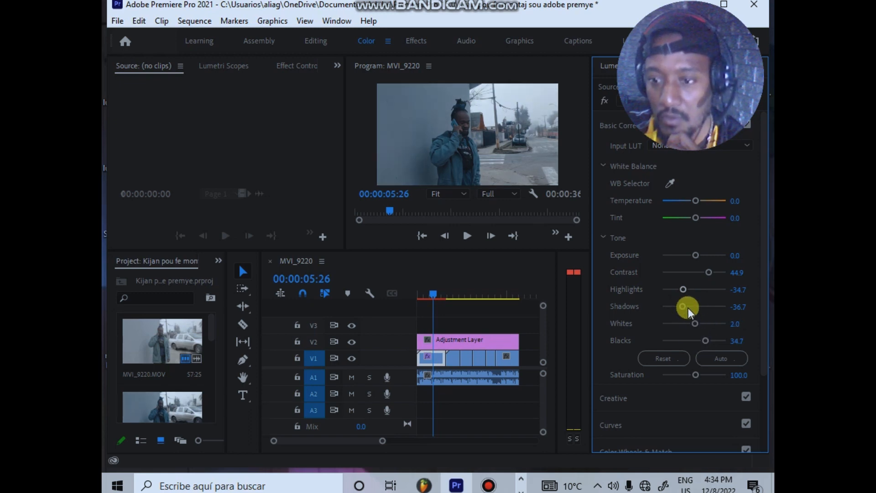
{"action": "left_click_drag", "start_coordinate": [691, 308], "coordinate": [690, 310]}
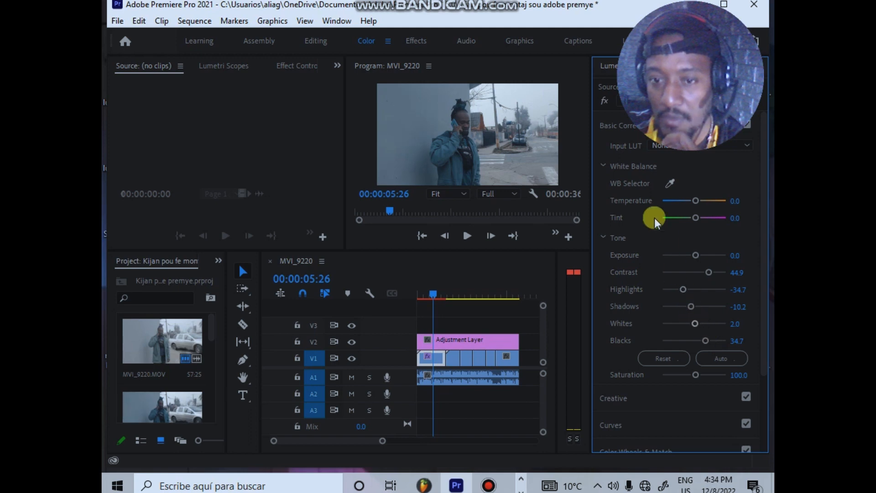
{"action": "left_click", "coordinate": [613, 118]}
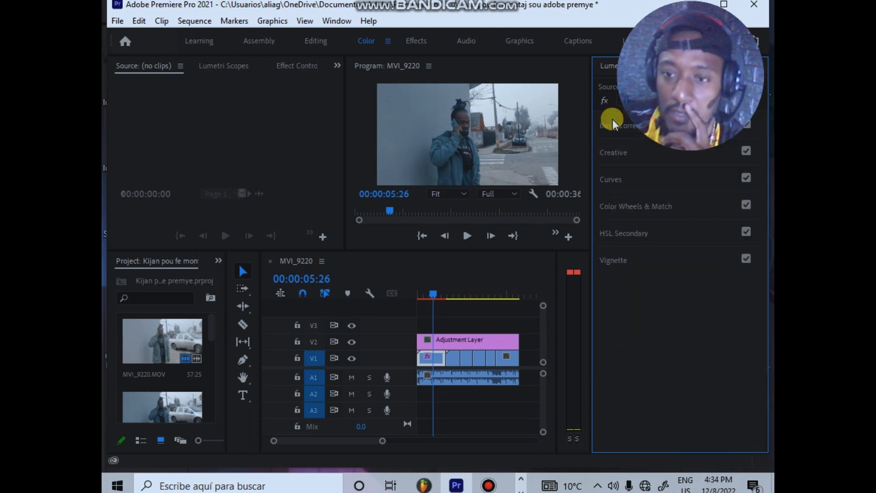
Step: Set the Creative look's Intensity to 130.6, Sharpen to 36.7, Vibrance to 16.3 and Saturation to 163.3
{"action": "left_click", "coordinate": [616, 153]}
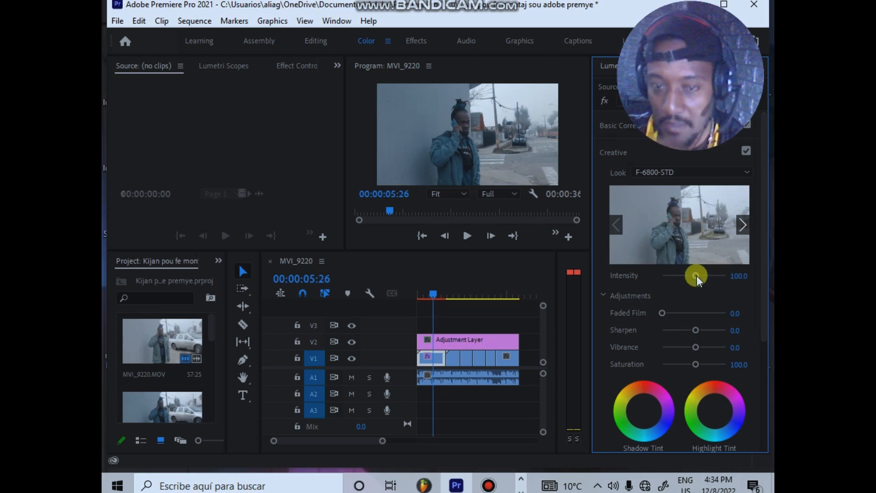
{"action": "left_click_drag", "start_coordinate": [696, 276], "coordinate": [668, 282]}
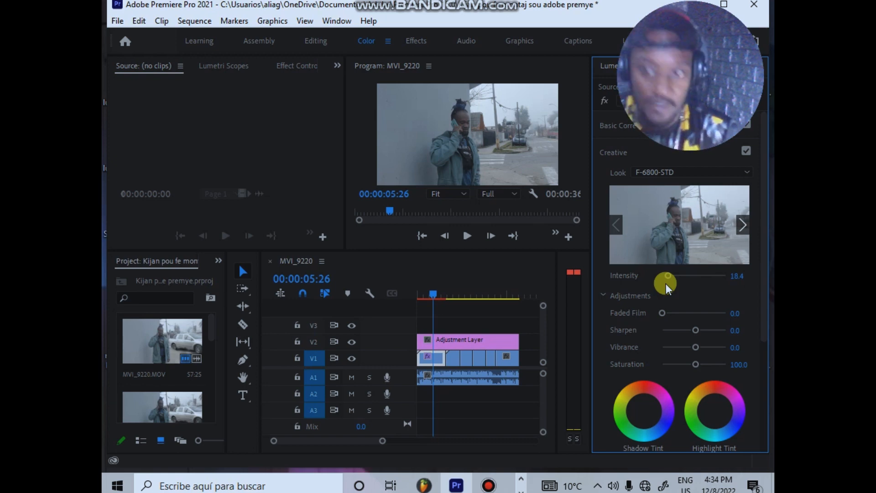
{"action": "key", "text": "z"}
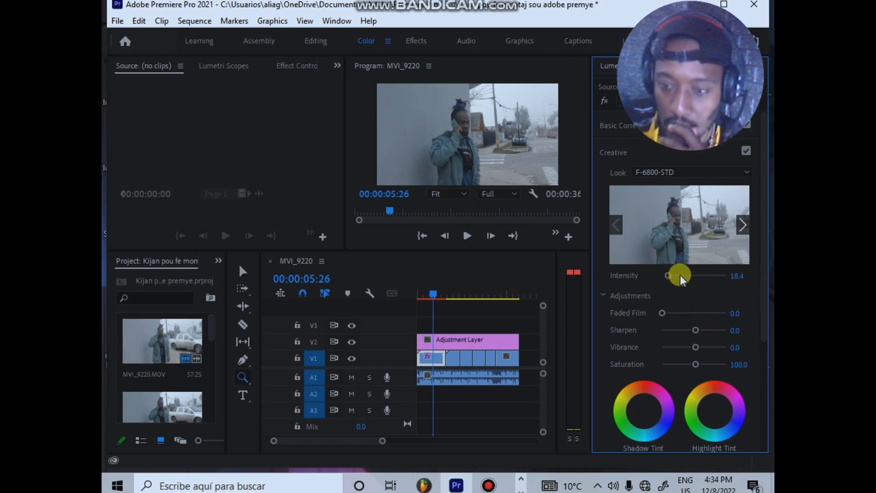
{"action": "left_click_drag", "start_coordinate": [668, 276], "coordinate": [715, 285]}
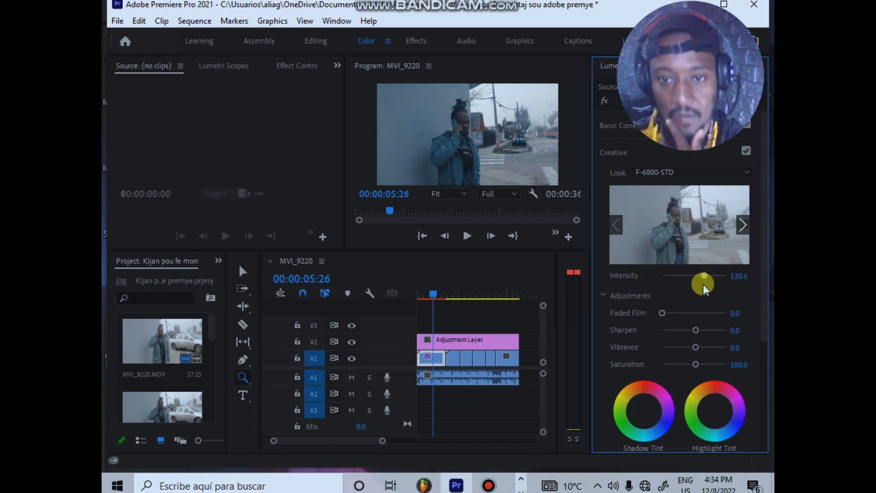
{"action": "left_click_drag", "start_coordinate": [694, 336], "coordinate": [724, 340]}
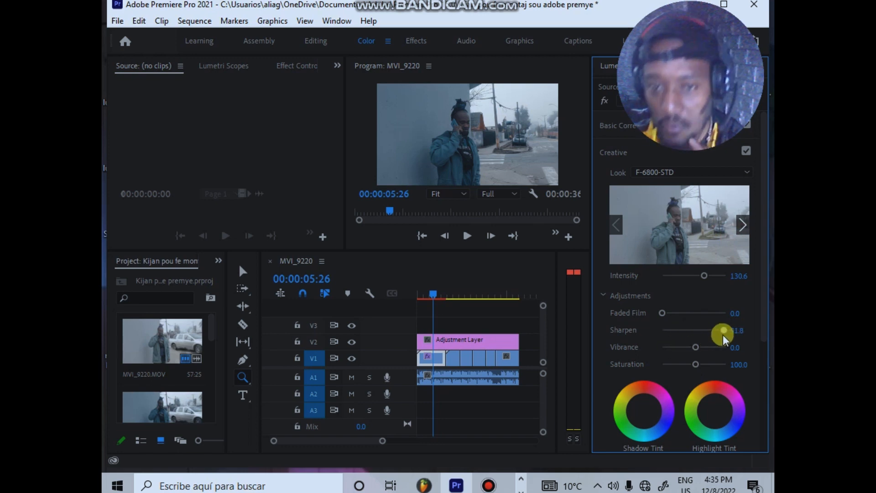
{"action": "left_click_drag", "start_coordinate": [722, 339], "coordinate": [705, 364]}
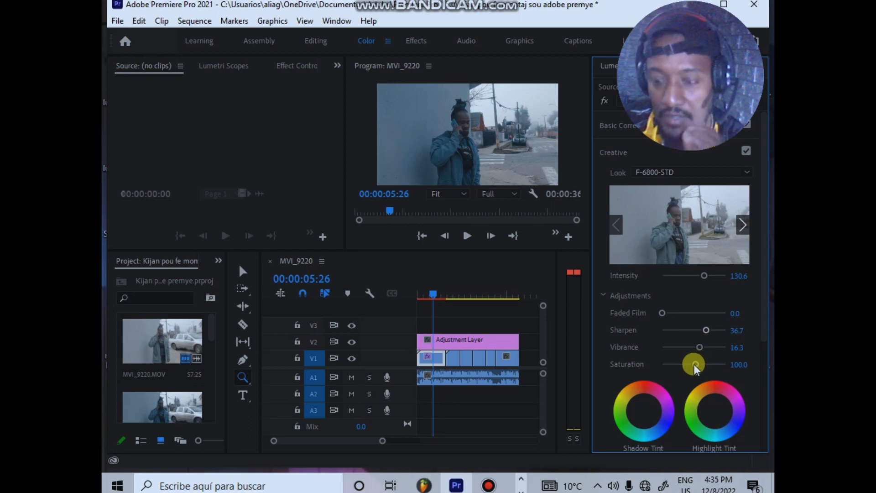
{"action": "left_click_drag", "start_coordinate": [695, 369], "coordinate": [714, 365]}
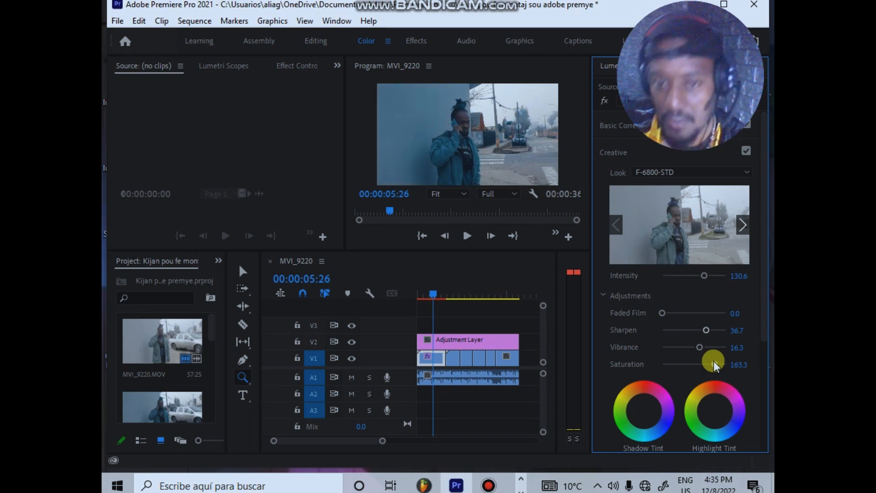
{"action": "left_click", "coordinate": [743, 232]}
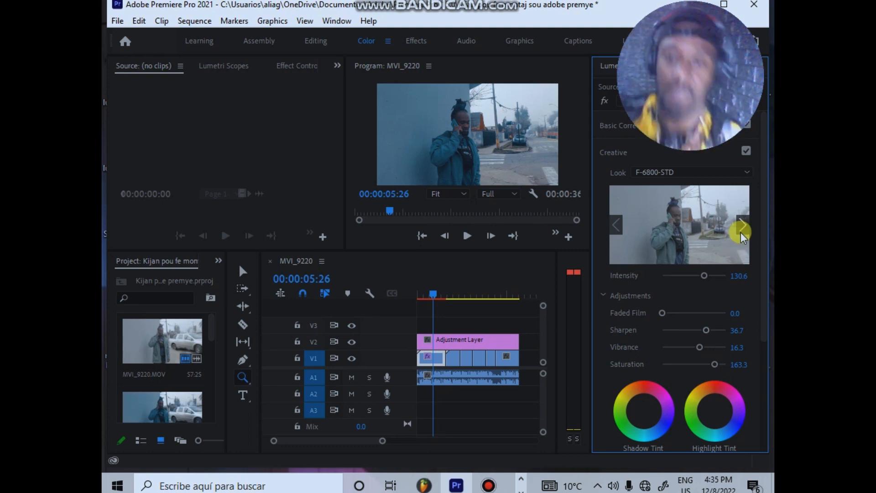
Step: Compare the footage at 00:00:12:21 with the graded first clip around 00:00:04:00, with the adjustment layer selected
{"action": "left_click", "coordinate": [443, 292]}
{"action": "mouse_move", "coordinate": [452, 292]}
{"action": "left_mouse_down"}
{"action": "mouse_move", "coordinate": [466, 289]}
{"action": "mouse_move", "coordinate": [455, 296]}
{"action": "left_mouse_up"}
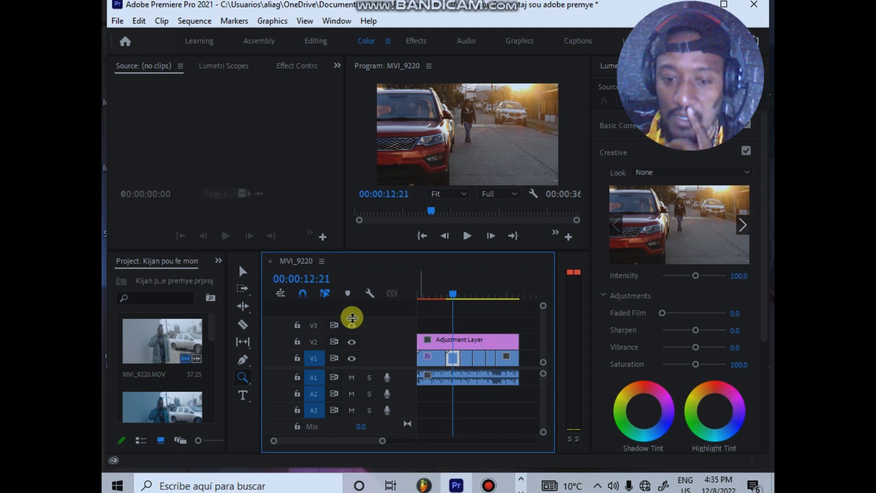
{"action": "key", "text": "v"}
{"action": "left_click", "coordinate": [474, 339]}
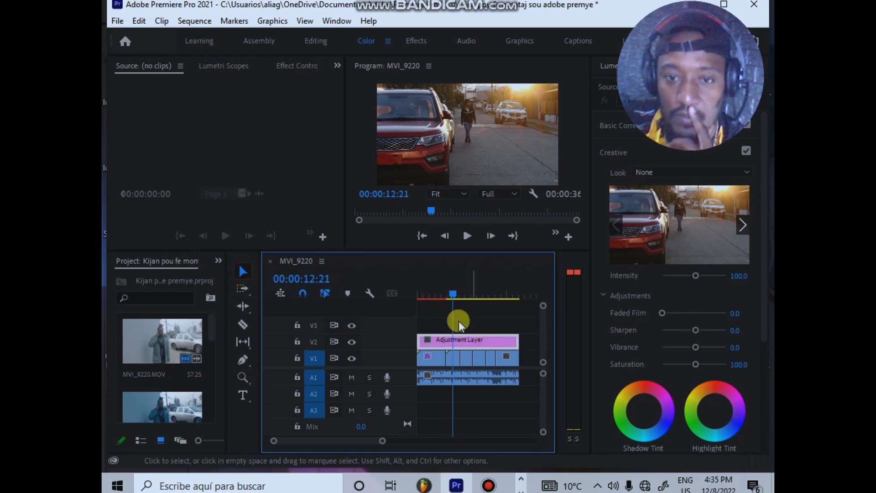
{"action": "left_click_drag", "start_coordinate": [457, 291], "coordinate": [428, 306]}
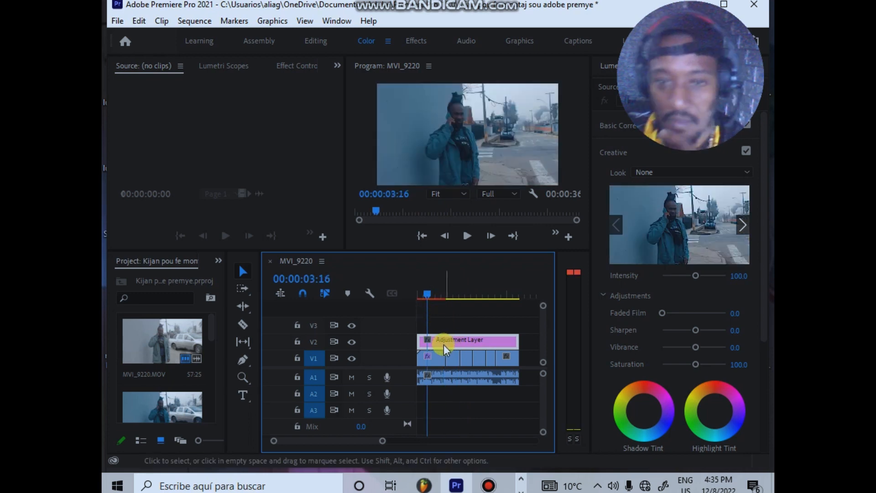
{"action": "left_click", "coordinate": [432, 358]}
{"action": "left_click", "coordinate": [450, 332]}
{"action": "left_click_drag", "start_coordinate": [448, 288], "coordinate": [433, 357]}
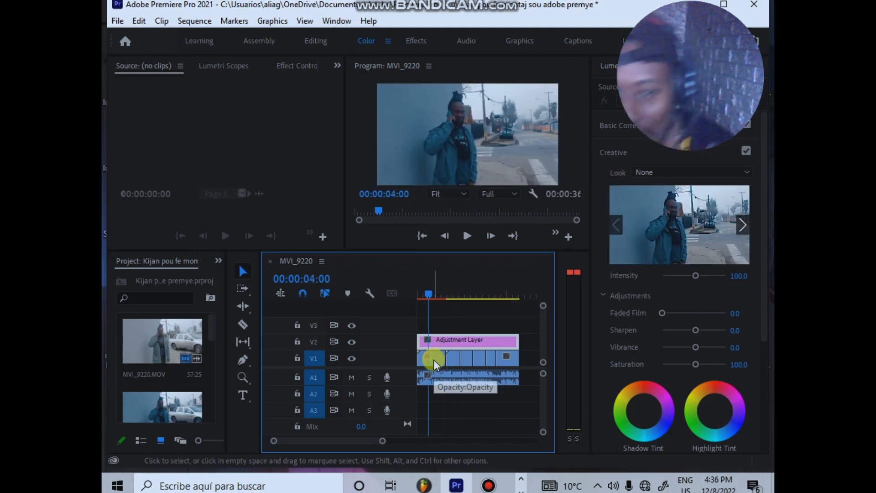
Step: Copy the graded first MVI_9220.MOV clip on track V1
{"action": "left_click", "coordinate": [696, 330]}
{"action": "left_click", "coordinate": [445, 360]}
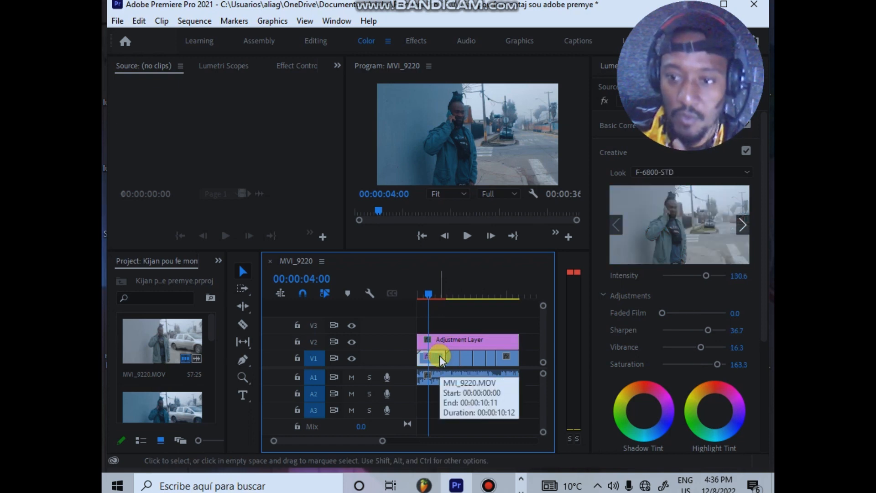
{"action": "right_click", "coordinate": [441, 358]}
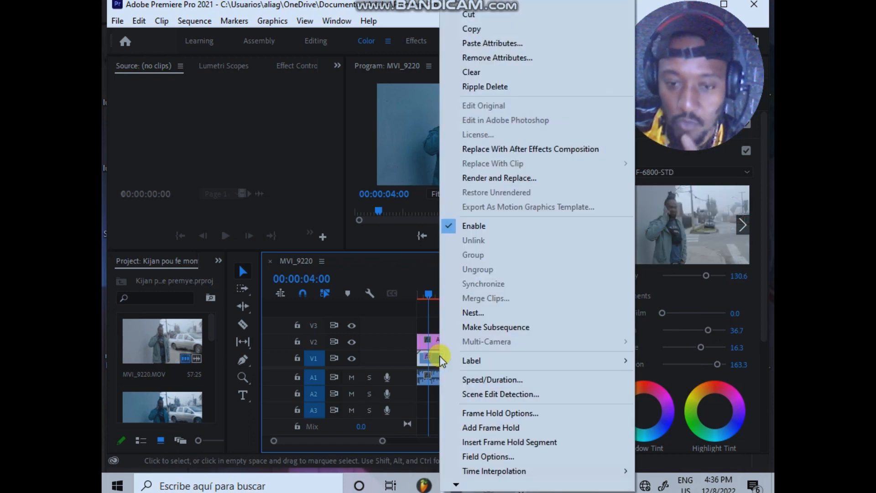
{"action": "left_click", "coordinate": [496, 29]}
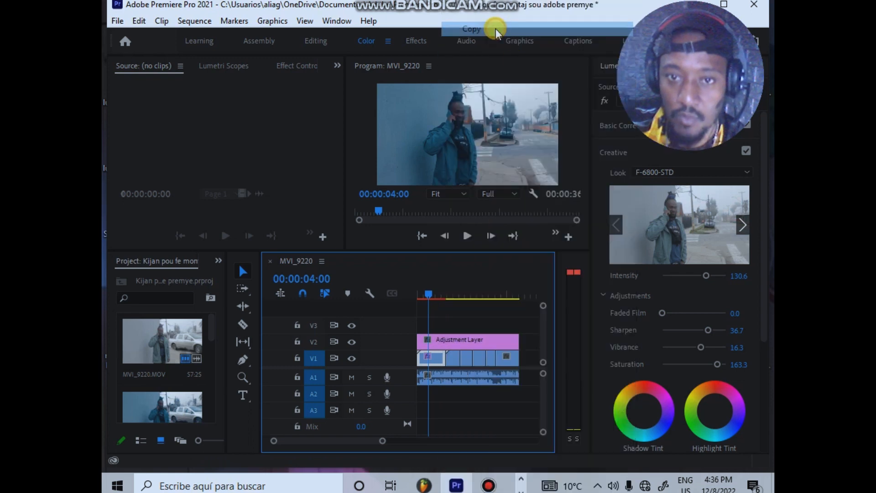
Step: Paste the copied clip's video attributes, including Motion, Opacity, Time Remapping and Lumetri Color, onto the adjustment layer on V2
{"action": "left_click", "coordinate": [442, 294]}
{"action": "left_click", "coordinate": [464, 338]}
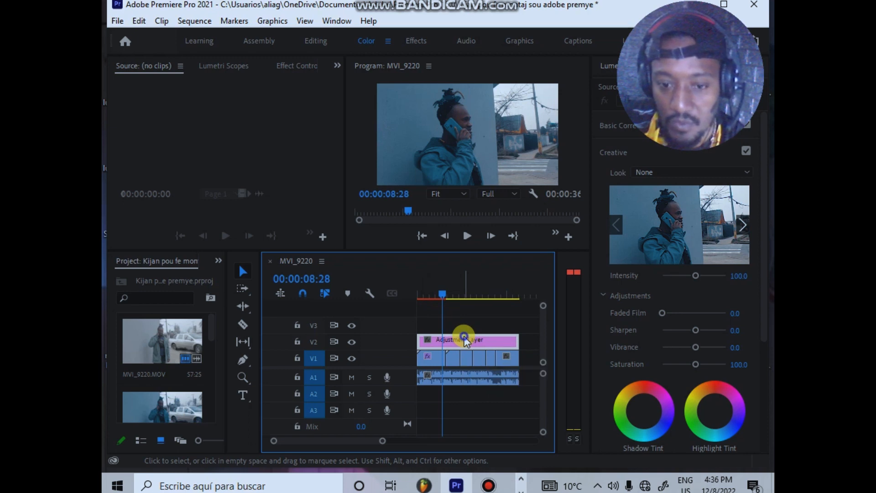
{"action": "right_click", "coordinate": [464, 337]}
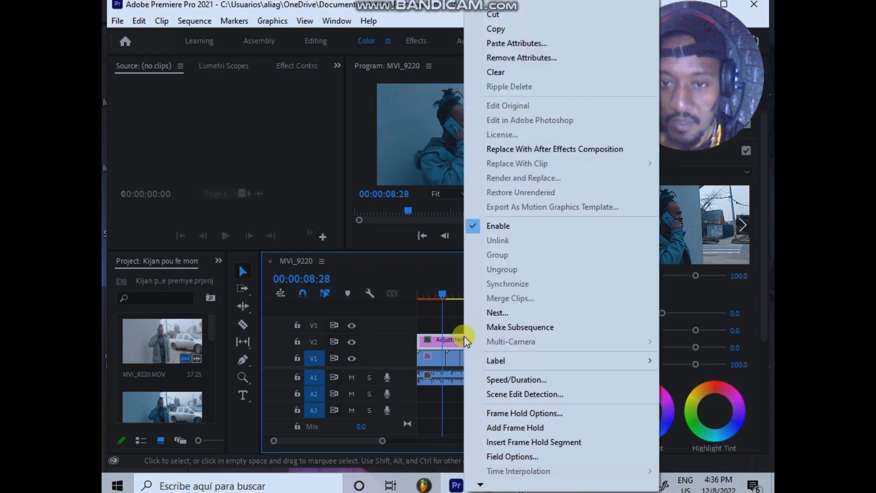
{"action": "left_click", "coordinate": [524, 44]}
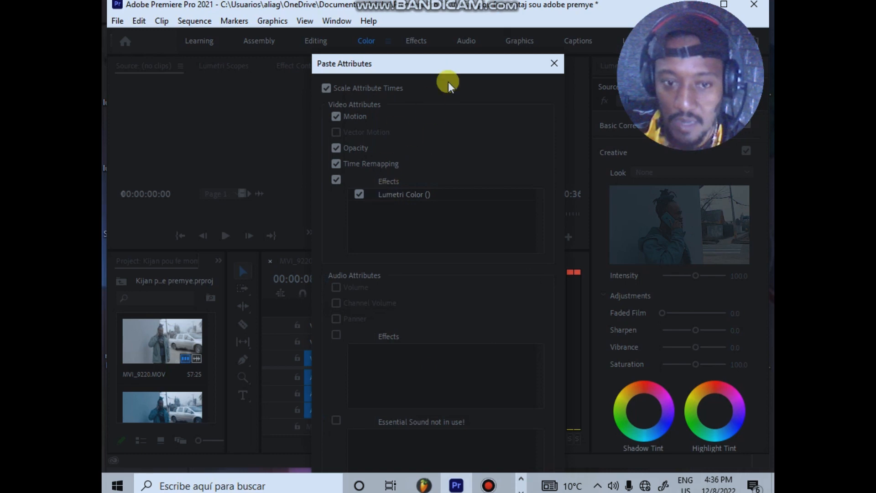
{"action": "left_click_drag", "start_coordinate": [446, 62], "coordinate": [454, 14]}
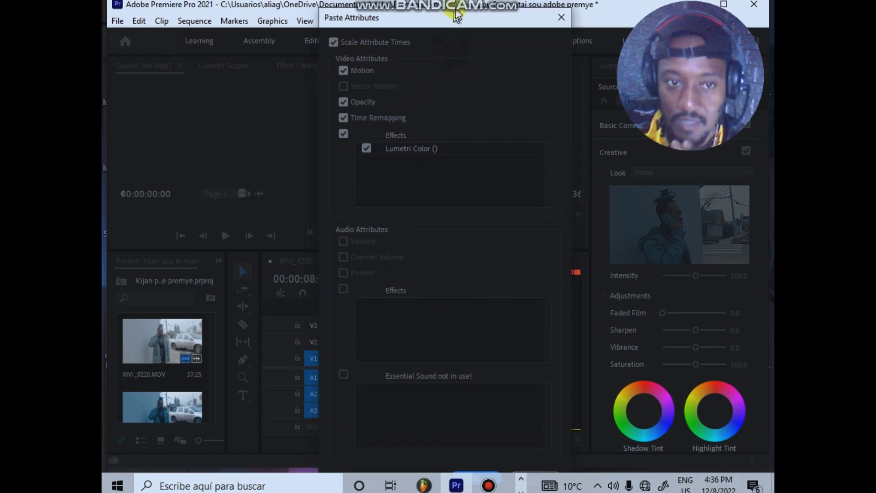
{"action": "left_click", "coordinate": [487, 467]}
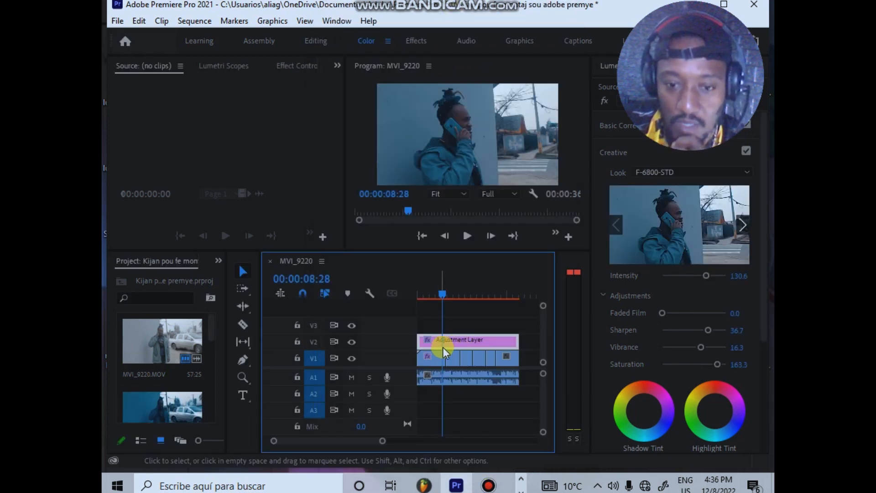
{"action": "left_click", "coordinate": [454, 293]}
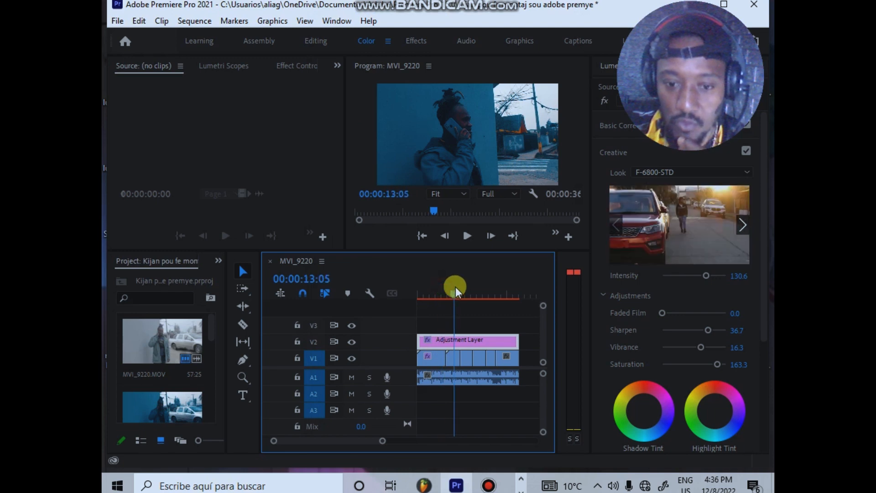
Step: Remove Motion, Opacity, Time Remapping and Lumetri Color attributes from the first clip on V1
{"action": "left_click", "coordinate": [433, 363]}
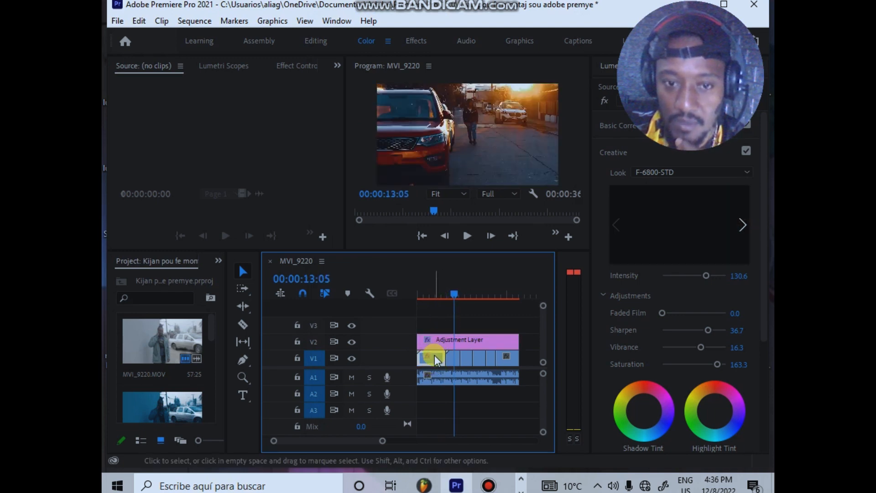
{"action": "right_click", "coordinate": [435, 355]}
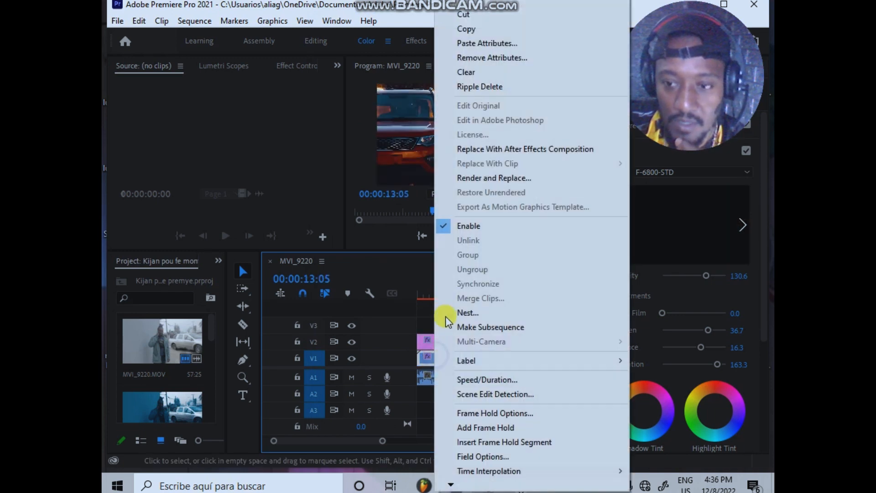
{"action": "left_click", "coordinate": [488, 58]}
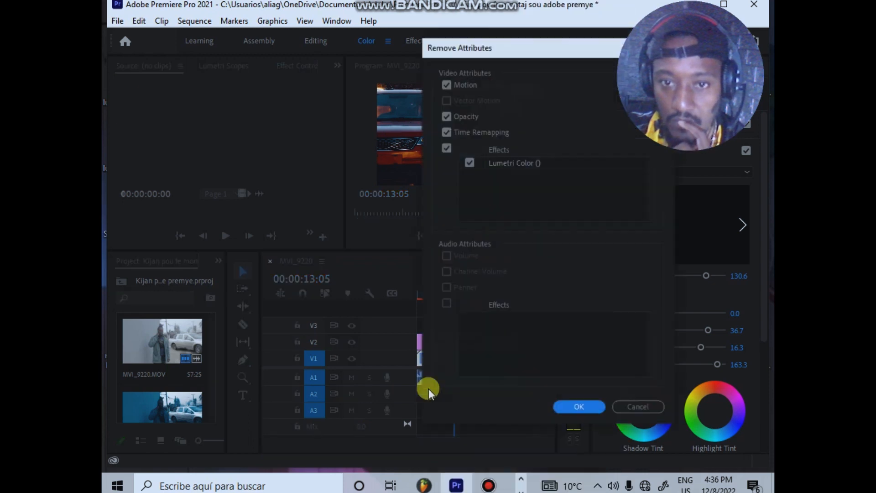
{"action": "left_click", "coordinate": [575, 406]}
Step: Review the look of the clips beneath the adjustment layer between about 00:00:07:16 and 00:00:30:09
{"action": "left_click", "coordinate": [466, 291]}
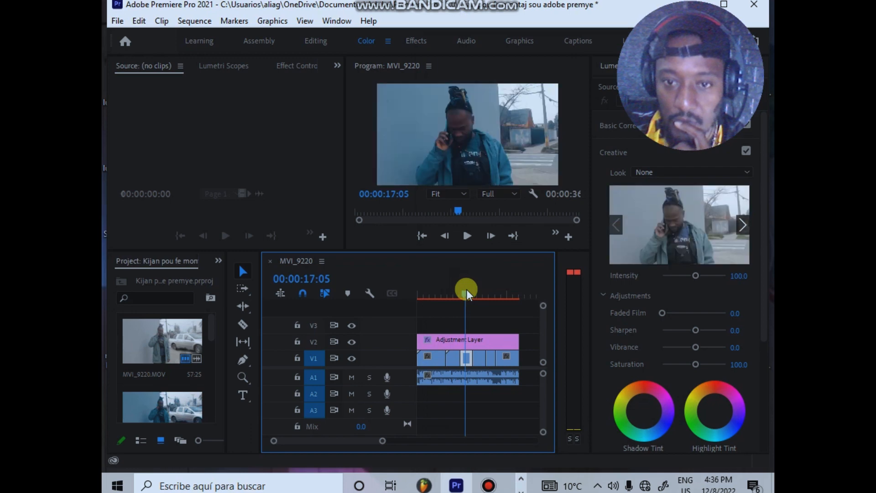
{"action": "left_click_drag", "start_coordinate": [466, 290], "coordinate": [503, 290]}
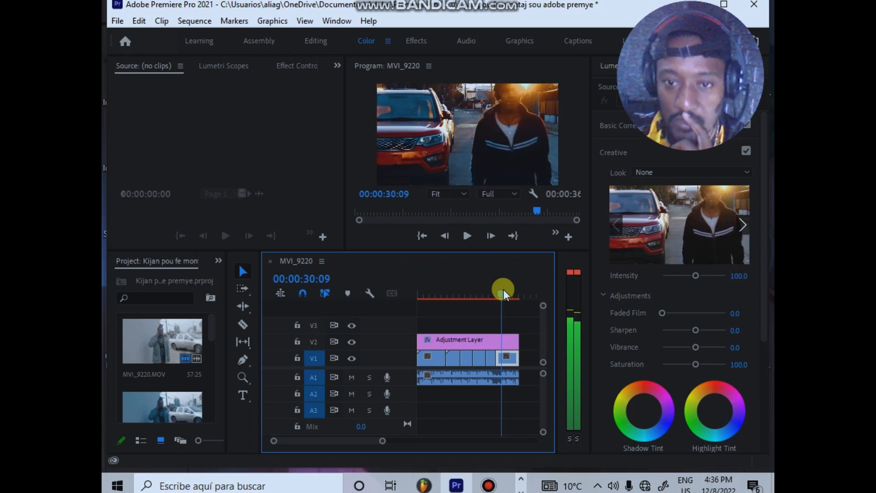
{"action": "left_click_drag", "start_coordinate": [496, 289], "coordinate": [460, 297]}
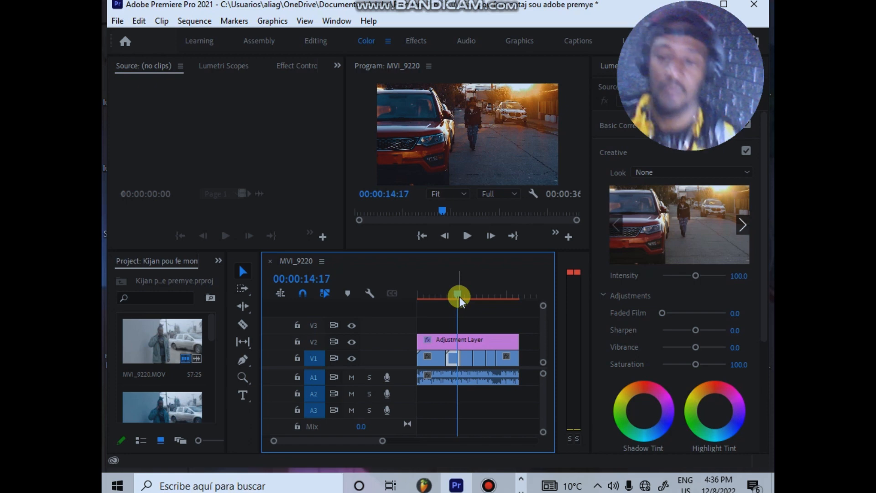
{"action": "left_click_drag", "start_coordinate": [459, 296], "coordinate": [454, 314]}
{"action": "left_click", "coordinate": [459, 340]}
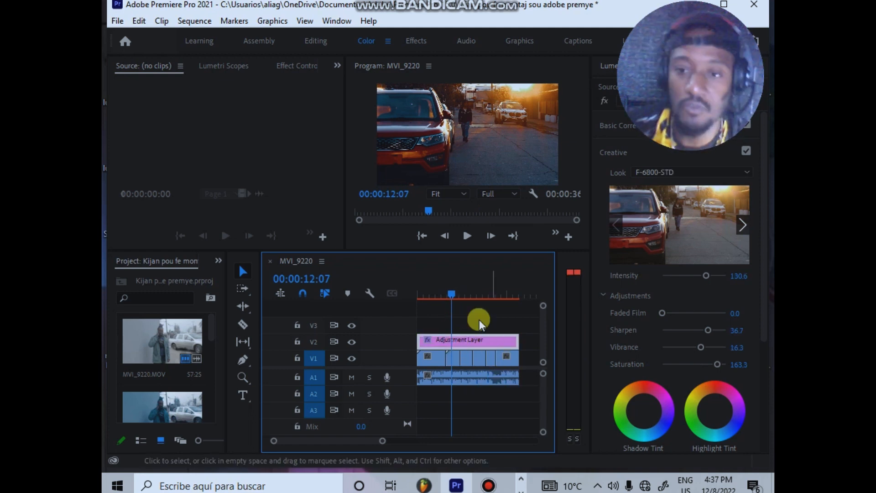
{"action": "left_click_drag", "start_coordinate": [448, 304], "coordinate": [438, 302]}
{"action": "left_click", "coordinate": [437, 355]}
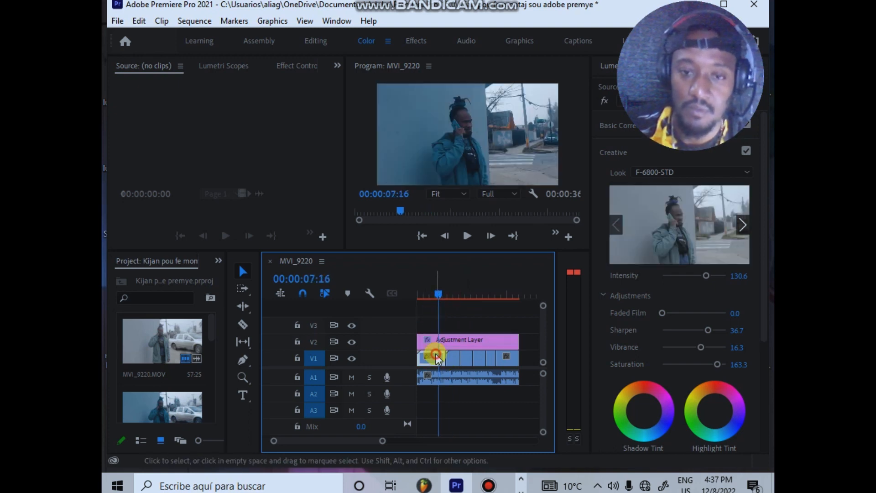
Step: Copy the adjustment layer and paste its attributes, including the Lumetri Color grade, onto the first clip on V1
{"action": "left_click", "coordinate": [458, 342]}
{"action": "right_click", "coordinate": [458, 342]}
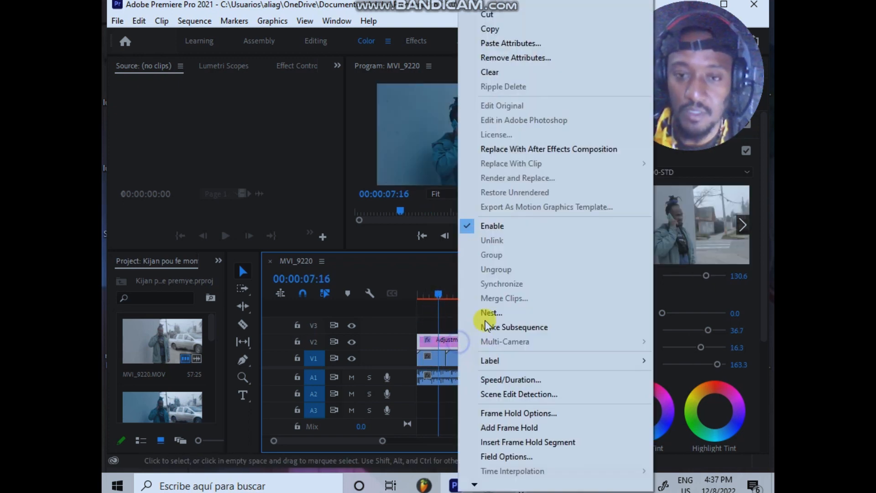
{"action": "left_click", "coordinate": [538, 29]}
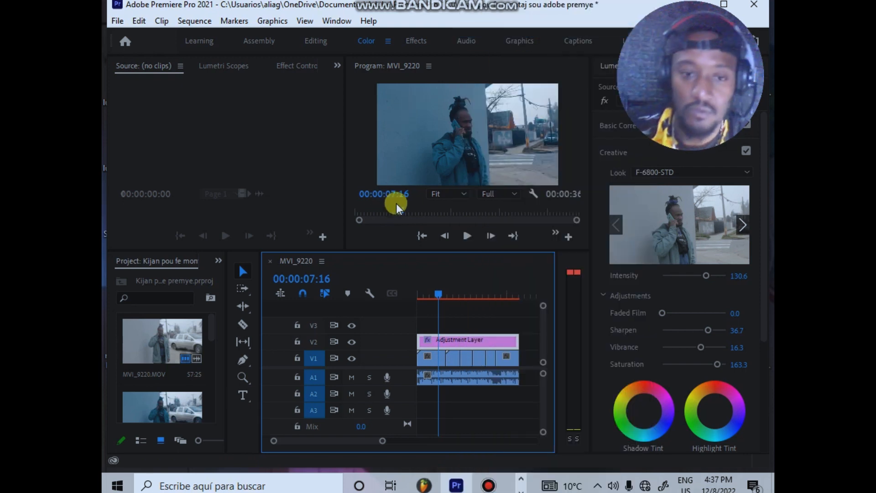
{"action": "left_click", "coordinate": [426, 359]}
{"action": "left_click", "coordinate": [426, 360]}
{"action": "left_click", "coordinate": [433, 355]}
{"action": "right_click", "coordinate": [430, 356]}
{"action": "left_click", "coordinate": [430, 356]}
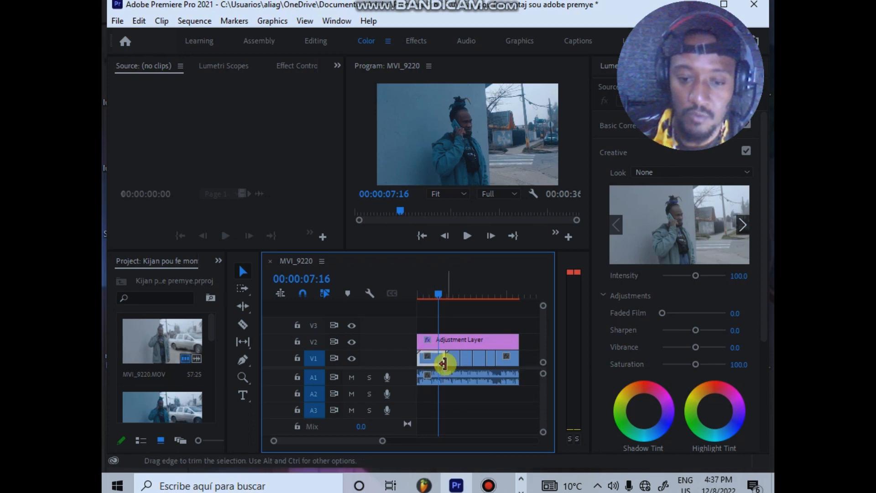
{"action": "left_click", "coordinate": [423, 294]}
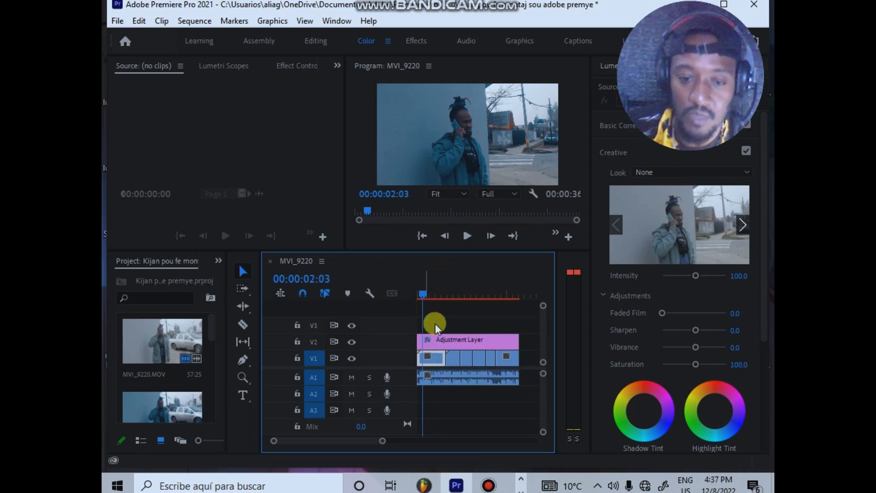
{"action": "right_click", "coordinate": [439, 357]}
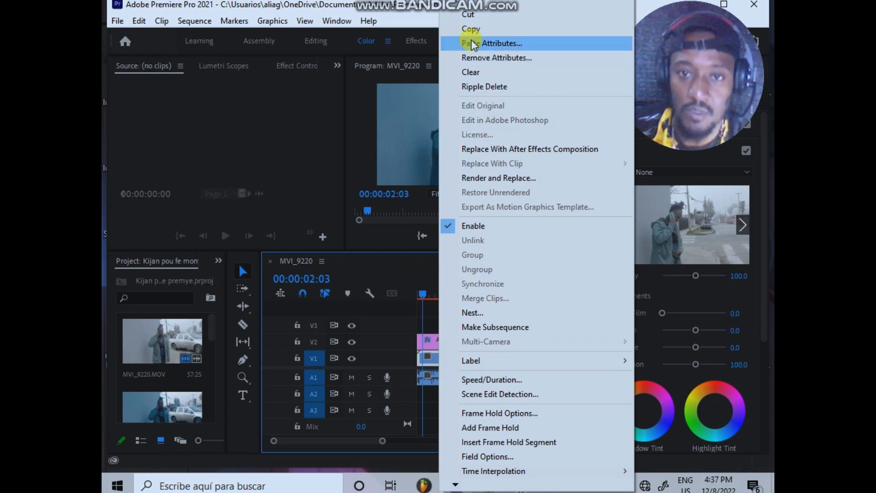
{"action": "left_click", "coordinate": [492, 42]}
{"action": "left_click_drag", "start_coordinate": [428, 65], "coordinate": [419, 5]}
{"action": "left_click", "coordinate": [460, 465]}
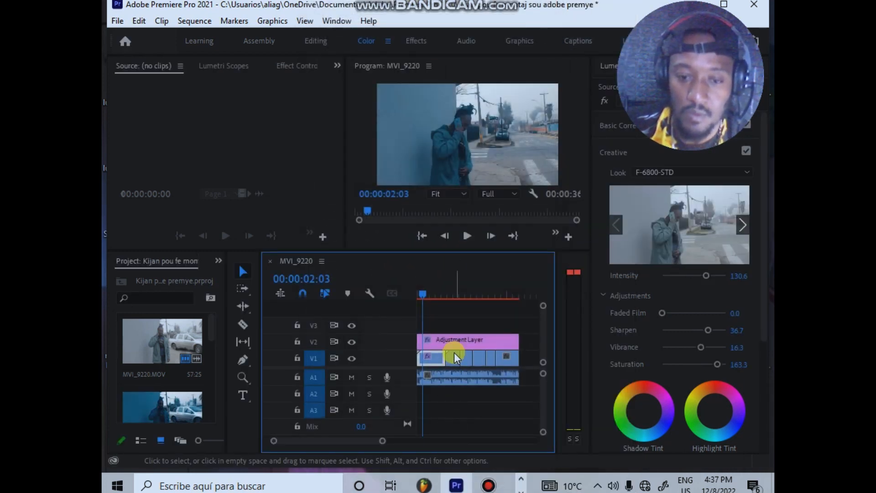
Step: Remove the Lumetri Color grade from the adjustment layer and view the footage at 00:00:13:26
{"action": "left_click", "coordinate": [433, 293]}
{"action": "left_click", "coordinate": [473, 335]}
{"action": "right_click", "coordinate": [472, 336]}
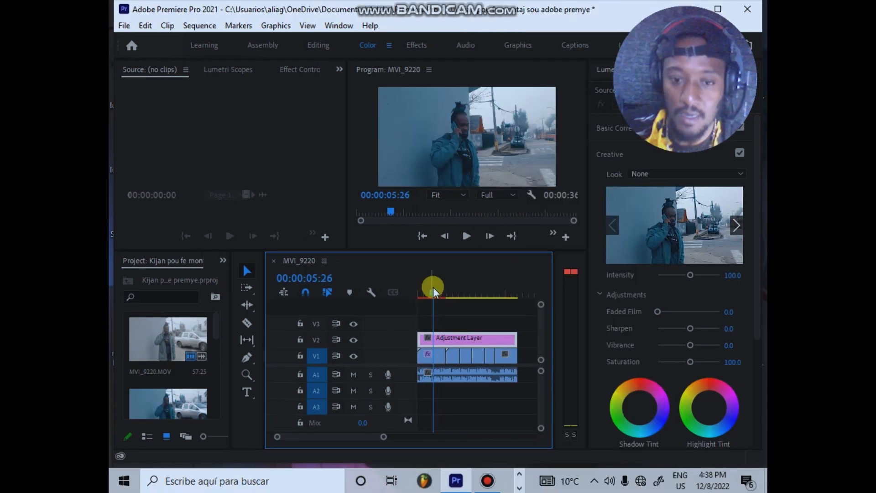
{"action": "left_click_drag", "start_coordinate": [434, 287], "coordinate": [458, 278]}
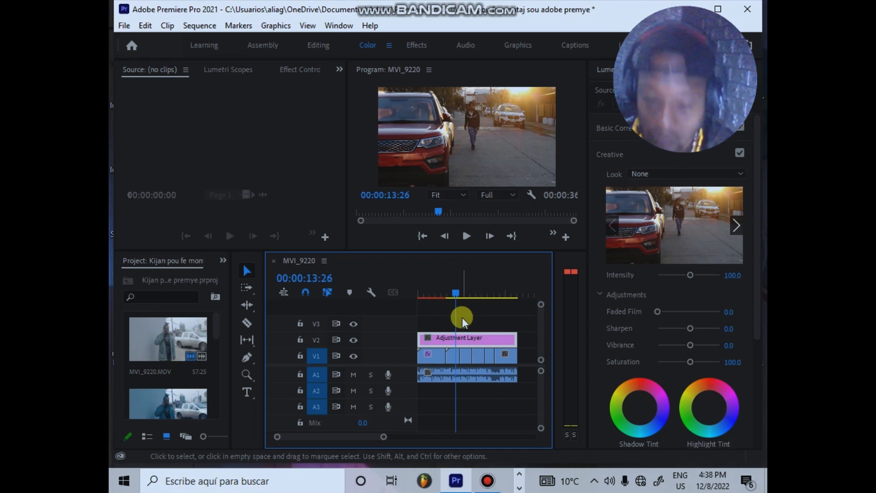
Step: Set the second V1 clip's Contrast to 32.7, Exposure to -0.3 and Temperature to -26.5 in Basic Correction
{"action": "left_click", "coordinate": [452, 356]}
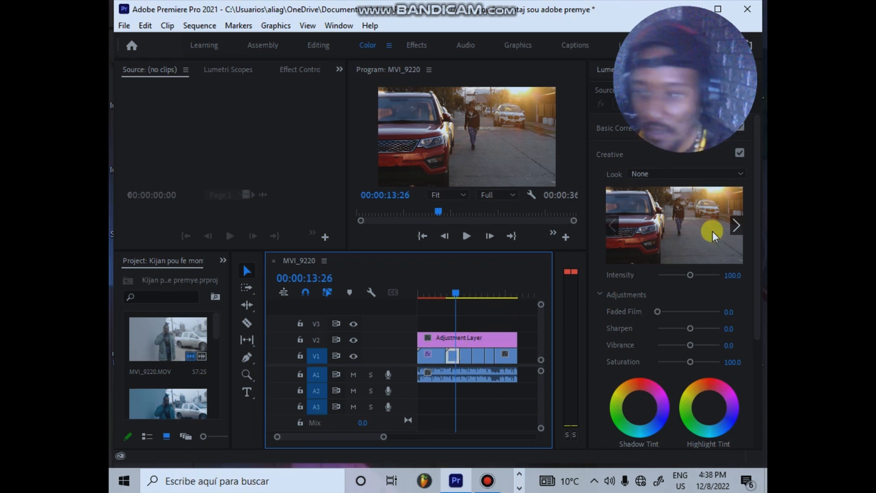
{"action": "left_click", "coordinate": [617, 128]}
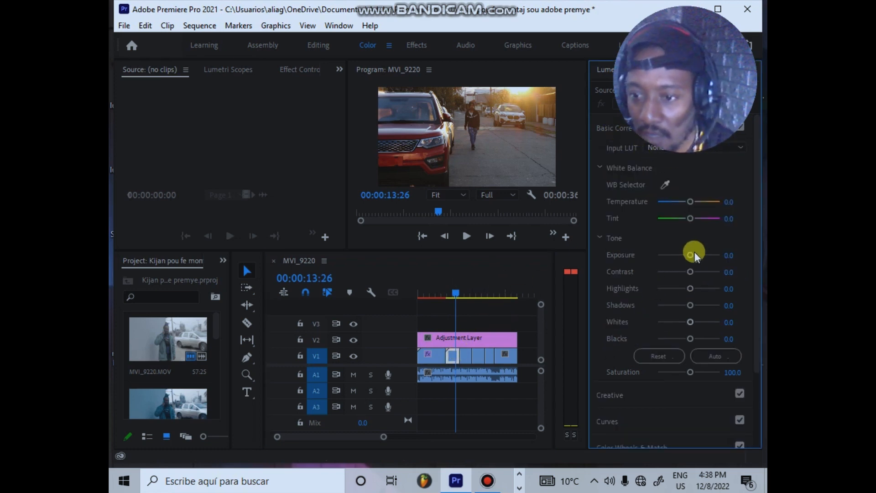
{"action": "left_click_drag", "start_coordinate": [691, 273], "coordinate": [699, 272]}
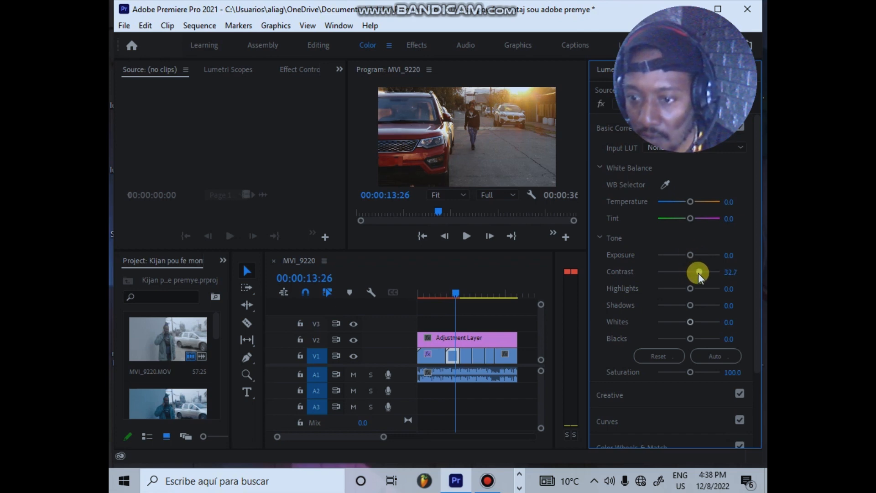
{"action": "left_click_drag", "start_coordinate": [690, 253], "coordinate": [686, 257]}
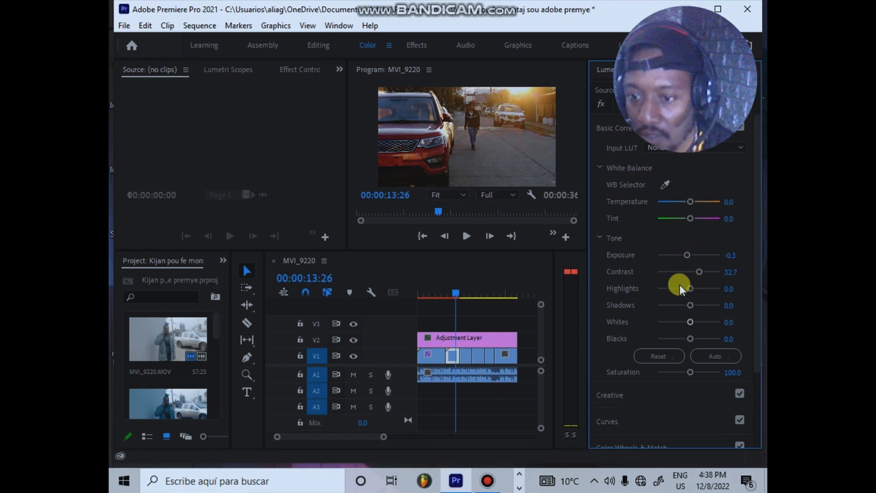
{"action": "left_click_drag", "start_coordinate": [686, 201], "coordinate": [681, 201]}
{"action": "left_click_drag", "start_coordinate": [681, 201], "coordinate": [680, 204]}
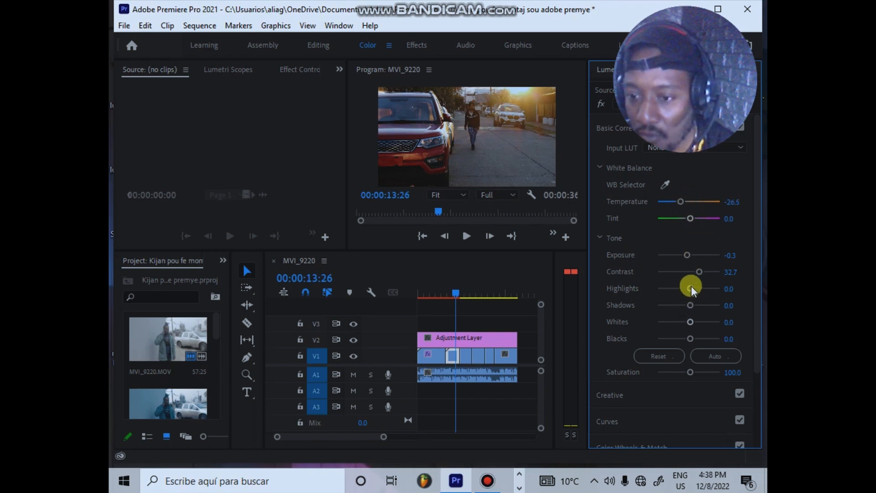
Step: Set the second clip's Contrast to 36.7, Highlights to -38.8, Shadows to 2.0, Whites to -10.2 and Blacks to 16.3
{"action": "left_click_drag", "start_coordinate": [691, 285], "coordinate": [704, 284]}
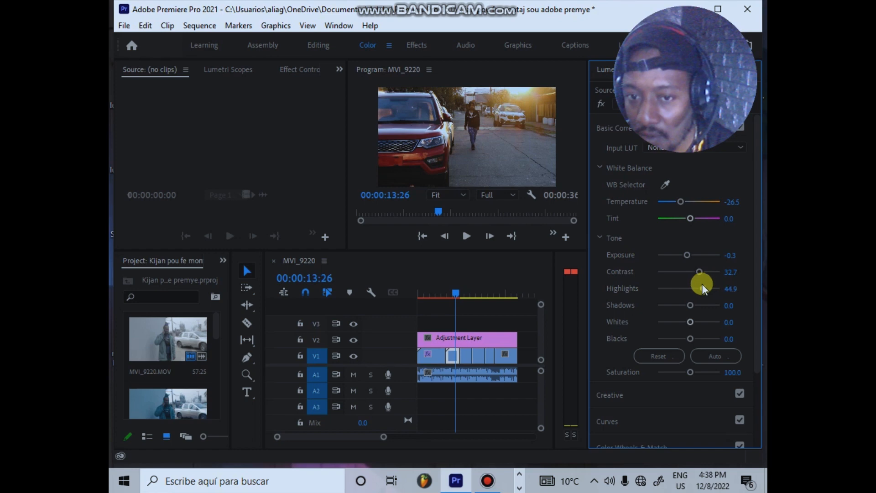
{"action": "left_click_drag", "start_coordinate": [694, 291], "coordinate": [675, 322]}
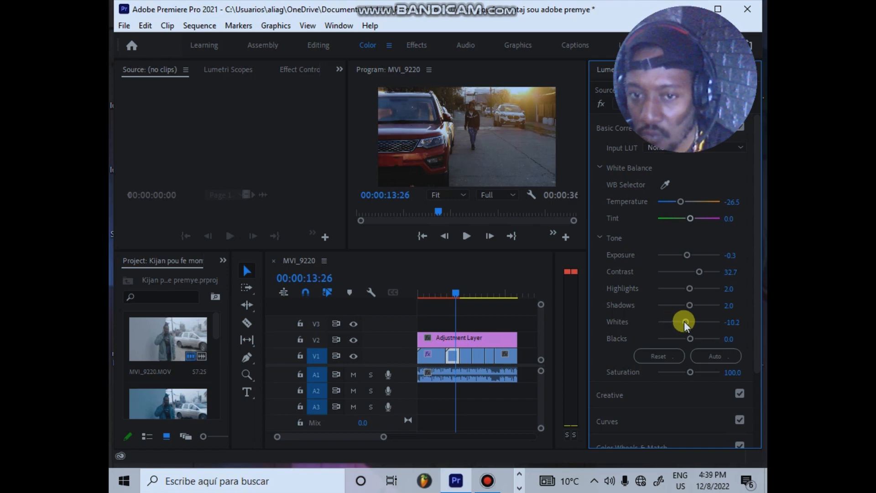
{"action": "left_click_drag", "start_coordinate": [689, 334], "coordinate": [696, 337]}
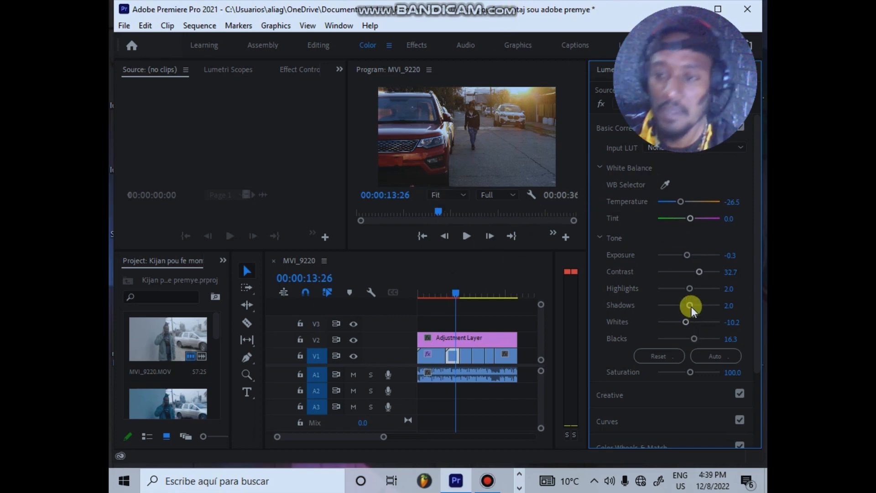
{"action": "left_click_drag", "start_coordinate": [689, 287], "coordinate": [677, 297]}
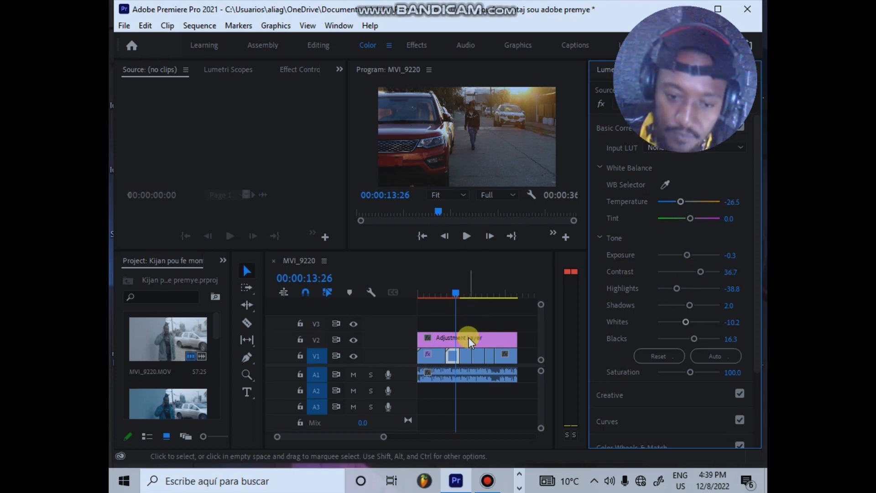
Step: Compare the clips around 00:00:18:10, 00:00:12:14 and 00:00:04:00, select the first clip, and dismiss the USB notification
{"action": "left_click_drag", "start_coordinate": [474, 284], "coordinate": [469, 289]}
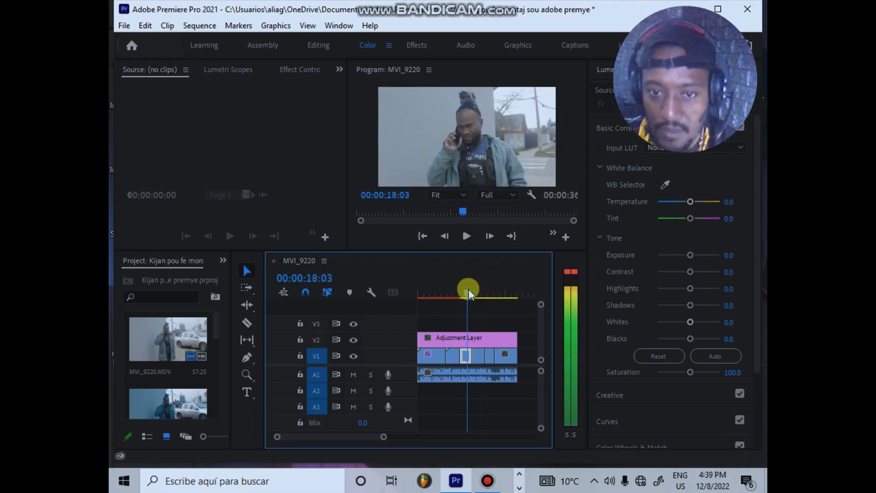
{"action": "left_click_drag", "start_coordinate": [469, 289], "coordinate": [453, 305]}
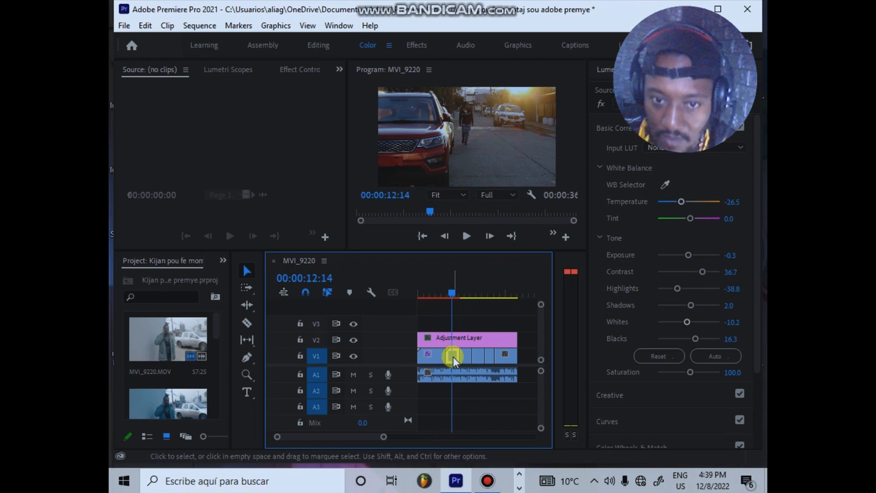
{"action": "left_click", "coordinate": [468, 289]}
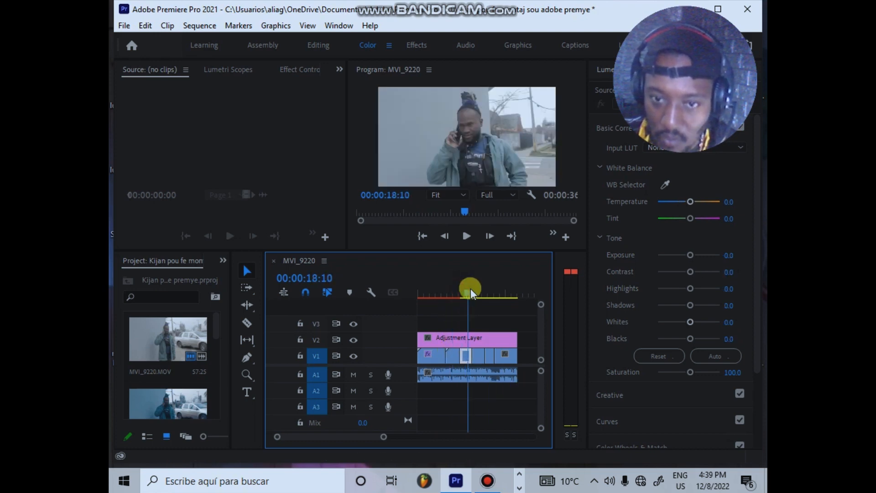
{"action": "left_click", "coordinate": [431, 294]}
{"action": "left_click", "coordinate": [441, 361]}
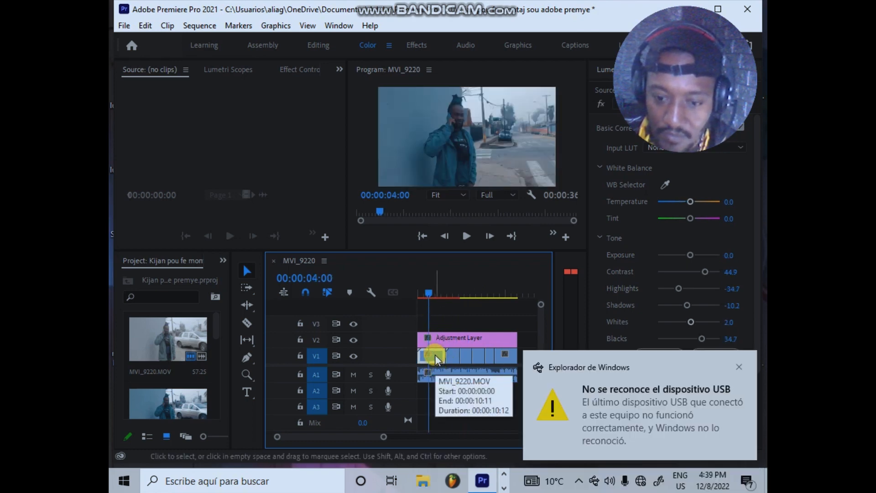
{"action": "left_click", "coordinate": [738, 366]}
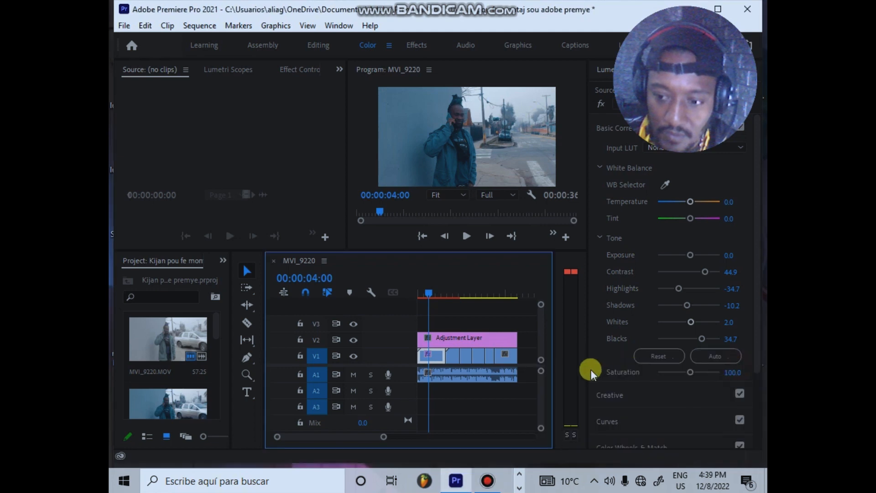
Step: Copy the first V1 clip and paste its attributes, including Lumetri Color, onto the V1 clip at 00:00:17:05
{"action": "left_click", "coordinate": [432, 358]}
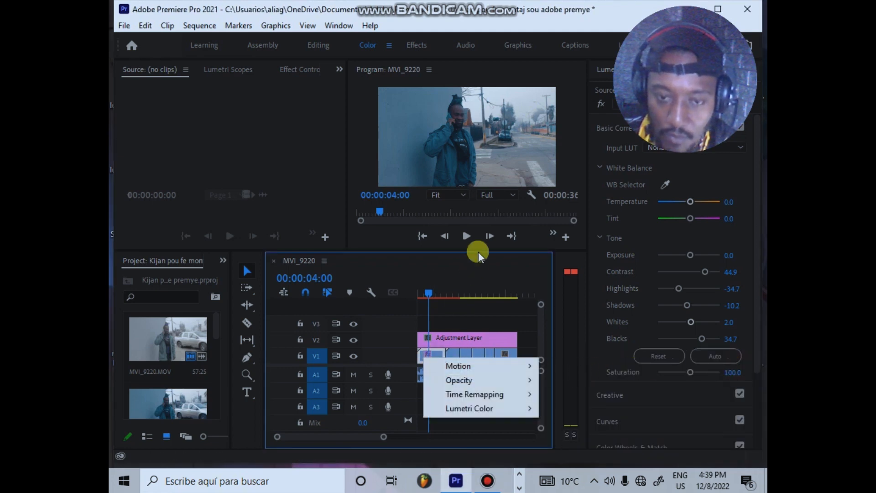
{"action": "right_click", "coordinate": [437, 350]}
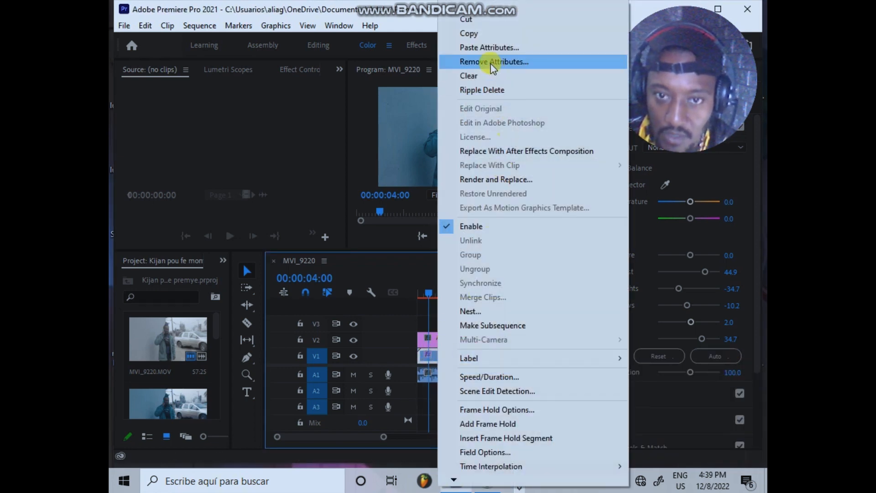
{"action": "left_click", "coordinate": [484, 34]}
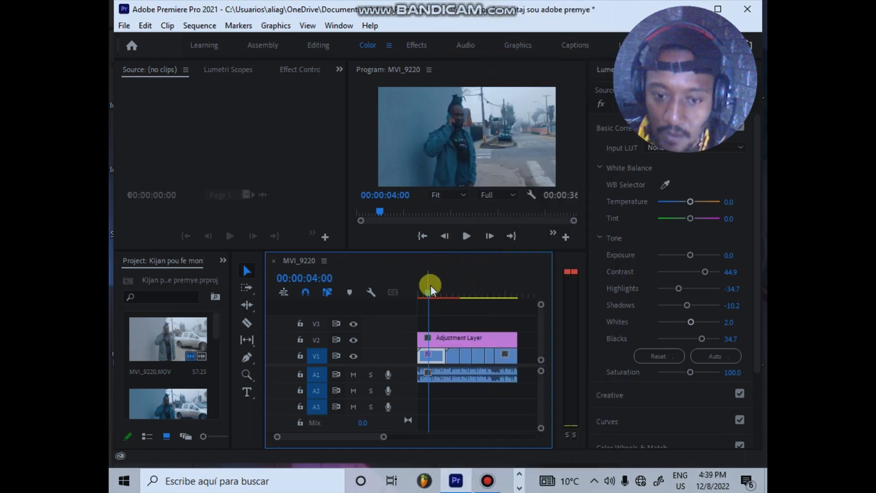
{"action": "left_click_drag", "start_coordinate": [432, 291], "coordinate": [468, 281]}
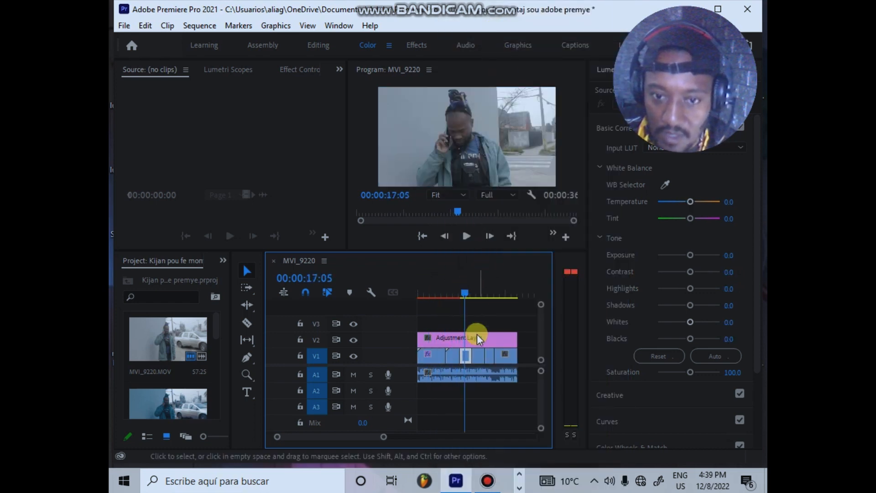
{"action": "left_click", "coordinate": [466, 357]}
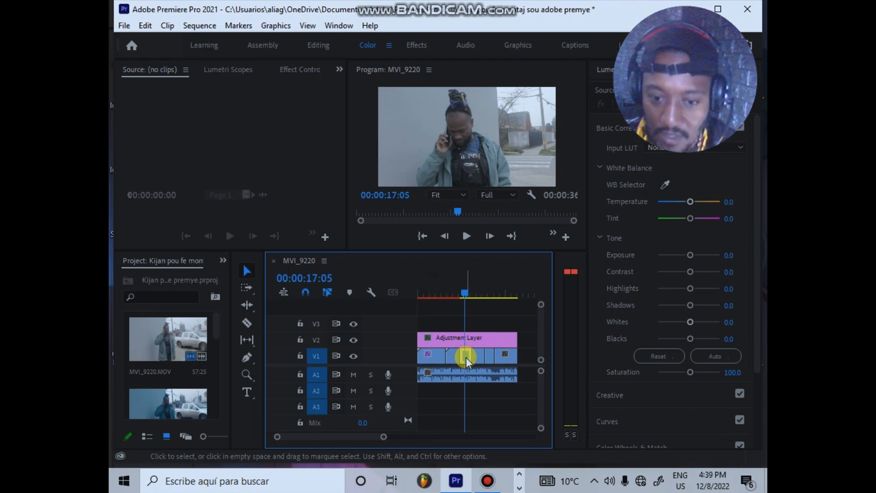
{"action": "right_click", "coordinate": [467, 357]}
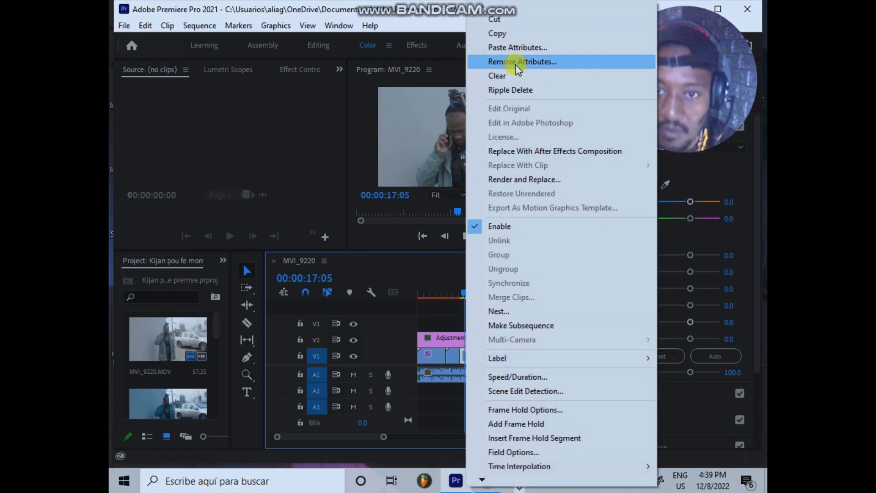
{"action": "left_click", "coordinate": [519, 49]}
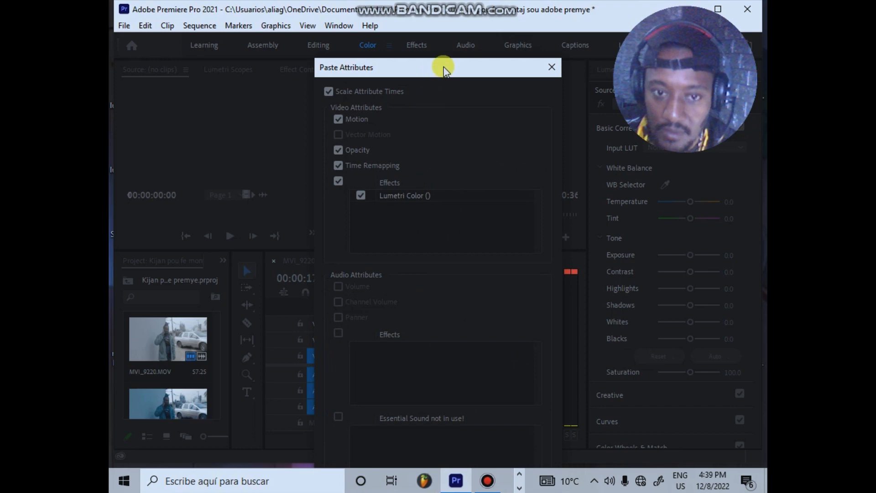
{"action": "left_click_drag", "start_coordinate": [442, 71], "coordinate": [429, 3]}
{"action": "left_click", "coordinate": [452, 460]}
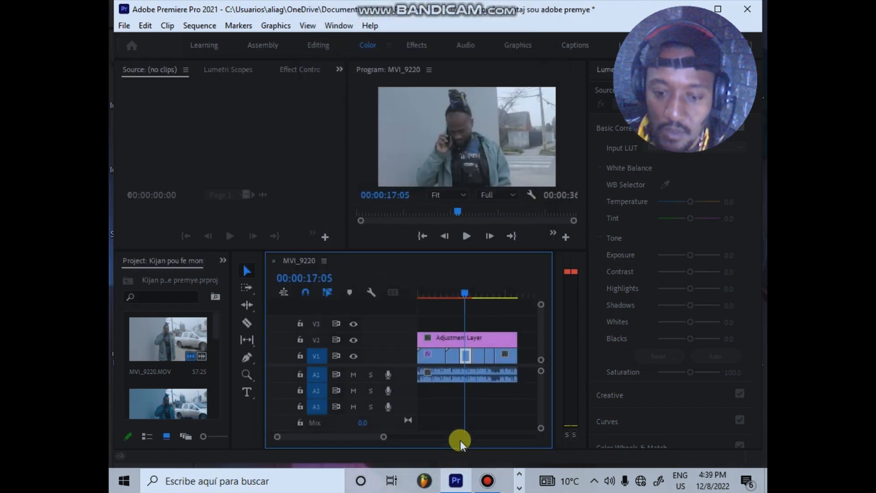
Step: Paste the first clip's attributes, including Lumetri Color, onto the V1 clip at 00:00:26:03
{"action": "left_click_drag", "start_coordinate": [466, 289], "coordinate": [491, 287]}
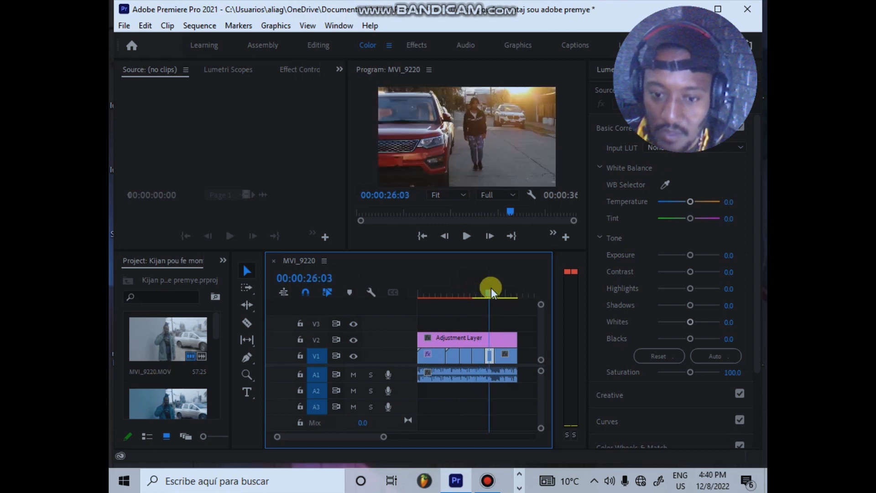
{"action": "right_click", "coordinate": [491, 356]}
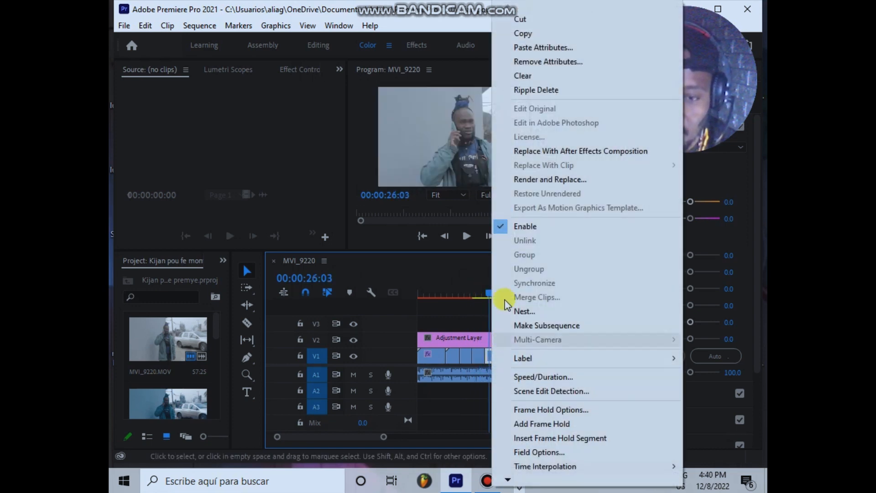
{"action": "left_click", "coordinate": [532, 47]}
{"action": "left_click_drag", "start_coordinate": [446, 64], "coordinate": [445, 18]}
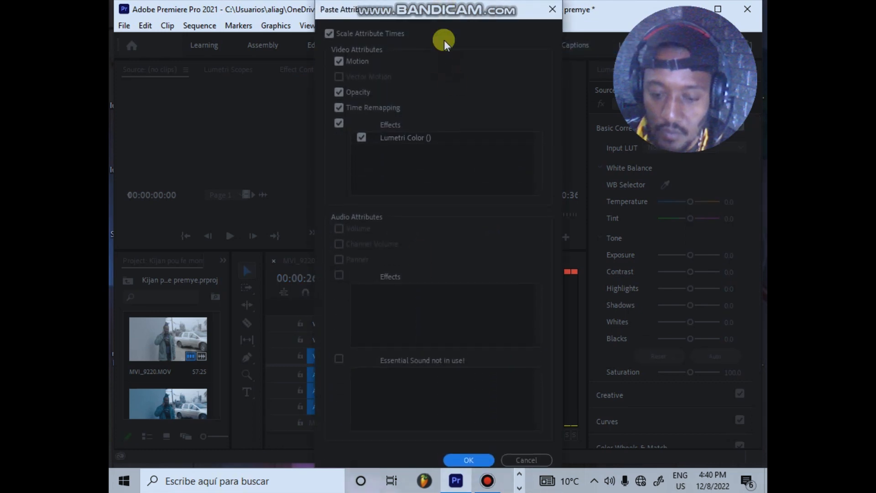
{"action": "left_click", "coordinate": [471, 458]}
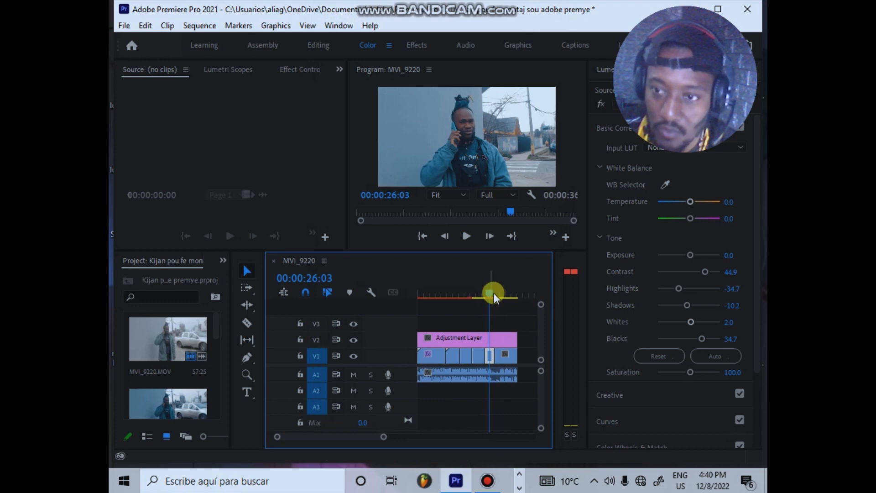
Step: Copy the second V1 clip at 00:00:11:01 and paste its attributes, including Lumetri Color, onto the V1 clip at 00:00:22:03
{"action": "left_click_drag", "start_coordinate": [492, 292], "coordinate": [450, 297]}
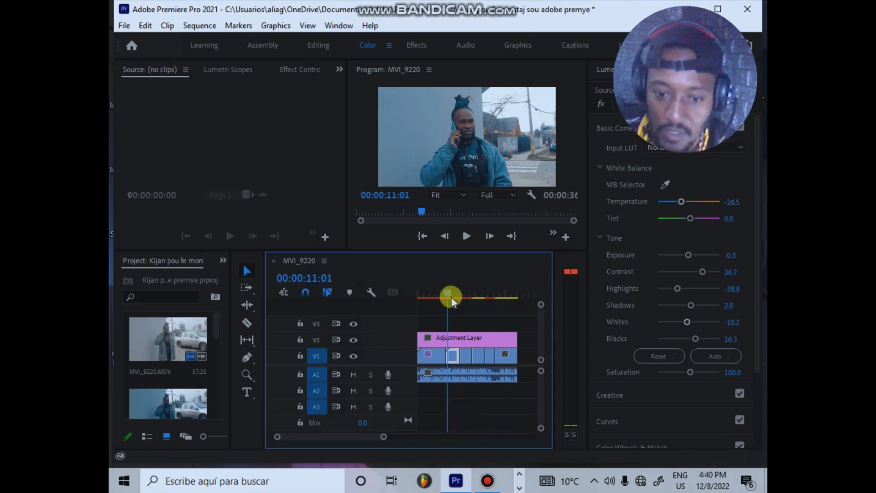
{"action": "right_click", "coordinate": [455, 350]}
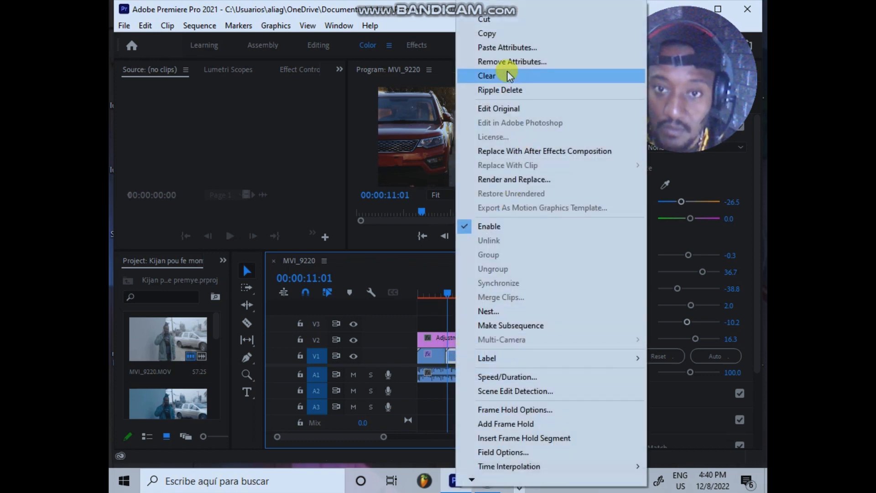
{"action": "left_click", "coordinate": [515, 34]}
{"action": "left_click_drag", "start_coordinate": [449, 290], "coordinate": [480, 289]}
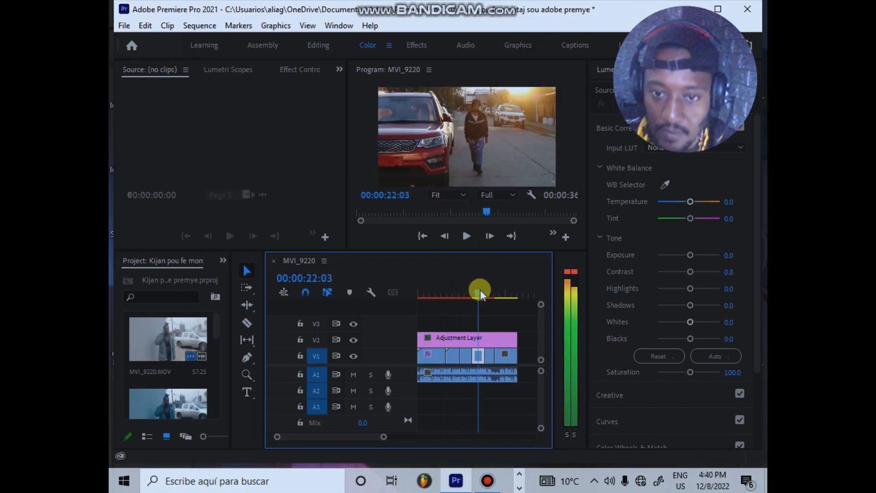
{"action": "right_click", "coordinate": [480, 354]}
{"action": "left_click", "coordinate": [532, 47]}
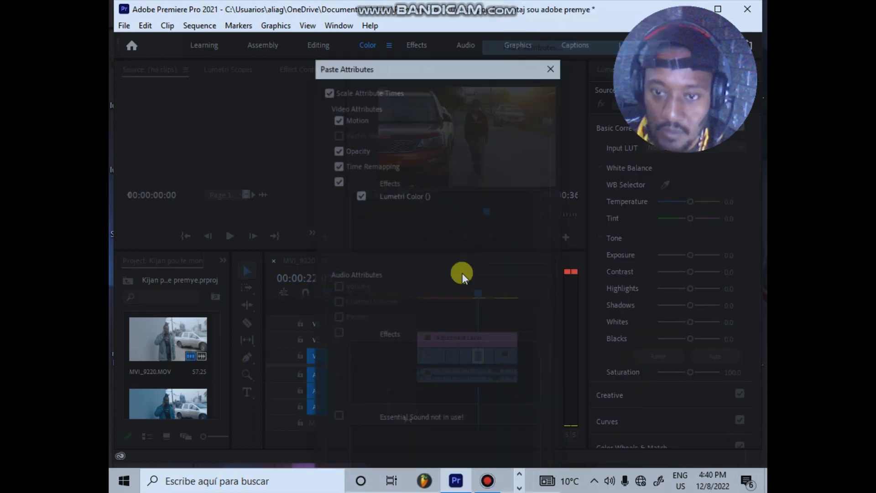
{"action": "left_click_drag", "start_coordinate": [437, 68], "coordinate": [446, 2]}
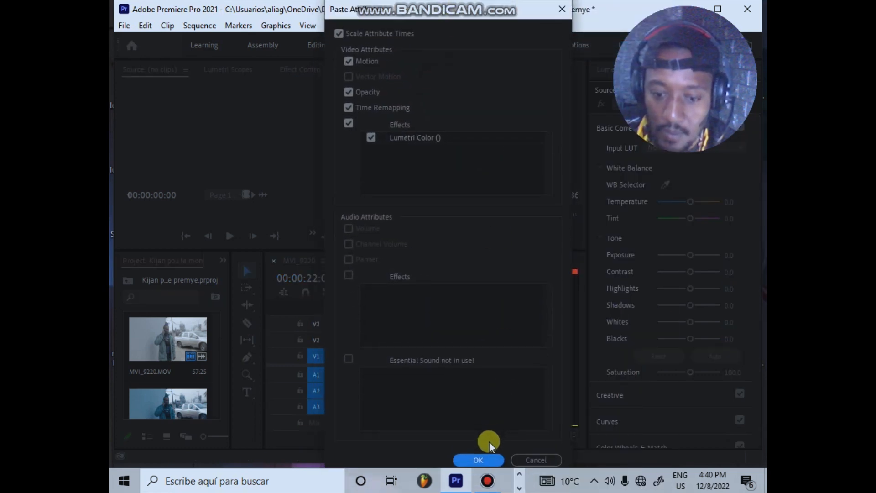
{"action": "left_click", "coordinate": [482, 460]}
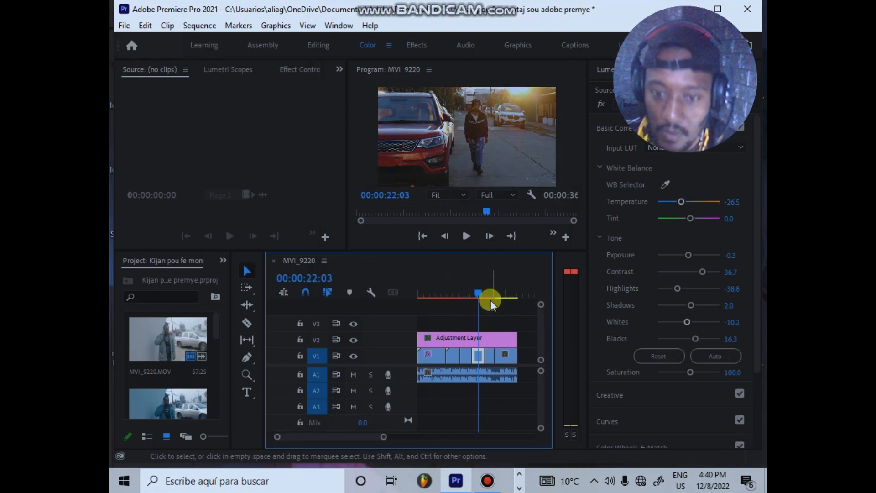
Step: Paste the second clip's attributes, including Lumetri Color, onto the last V1 clip at 00:00:30:24 and return to the sequence start
{"action": "left_click_drag", "start_coordinate": [476, 286], "coordinate": [503, 288]}
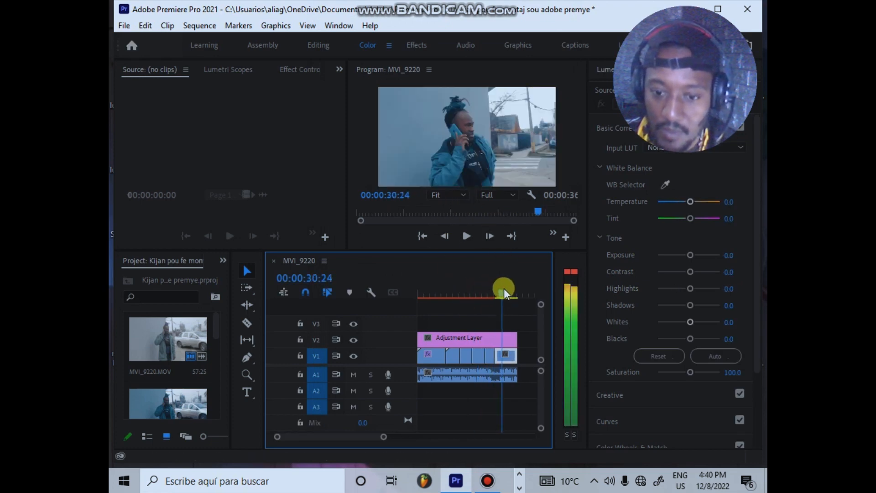
{"action": "right_click", "coordinate": [505, 357]}
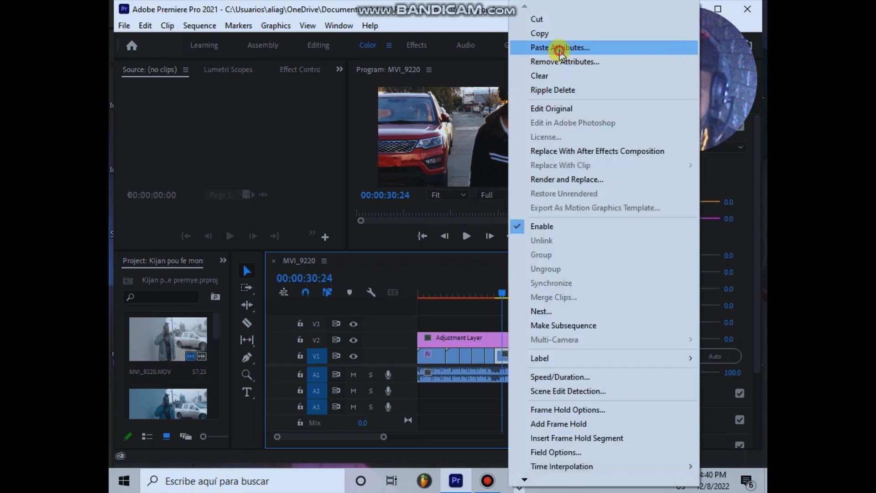
{"action": "left_click", "coordinate": [560, 47]}
{"action": "left_click_drag", "start_coordinate": [434, 64], "coordinate": [436, 11]}
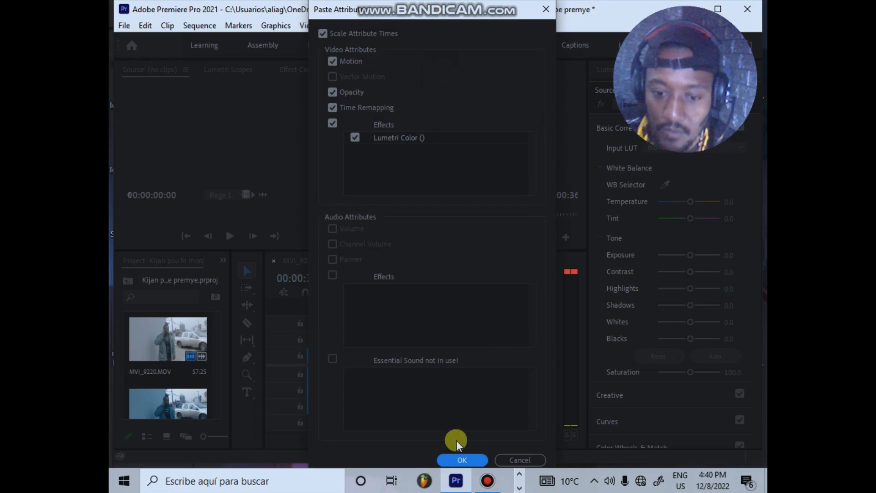
{"action": "left_click", "coordinate": [462, 460]}
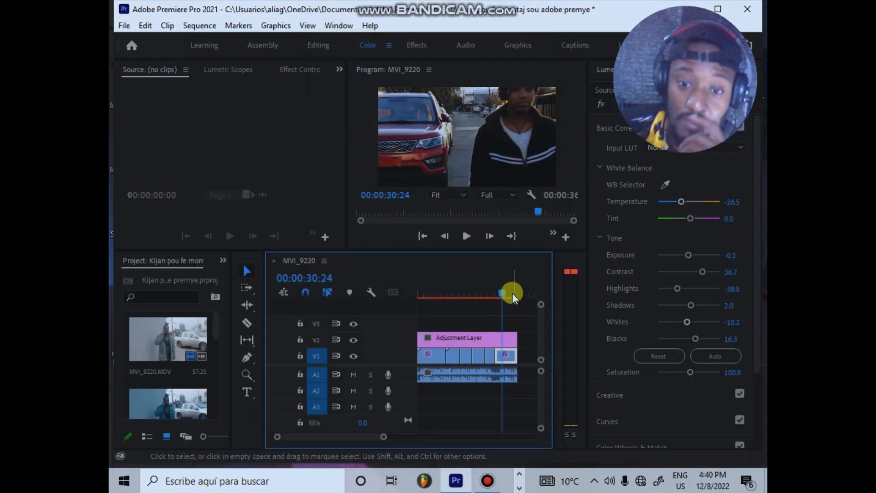
{"action": "key", "text": "Home"}
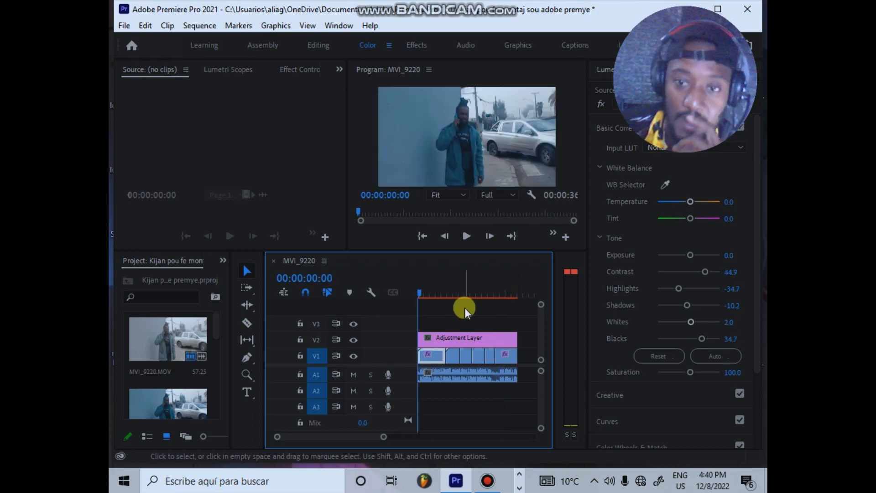
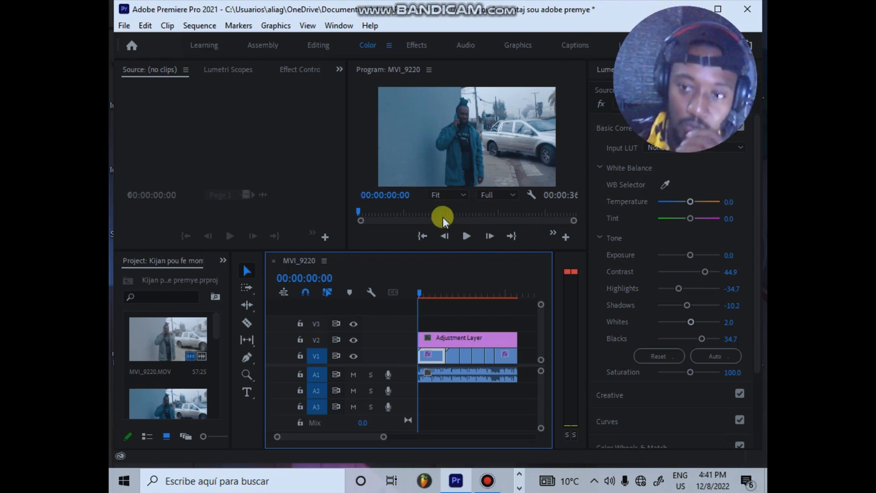
Step: Create a new legacy title named "nino" with the default video settings and dismiss the titling notice
{"action": "left_click", "coordinate": [124, 27]}
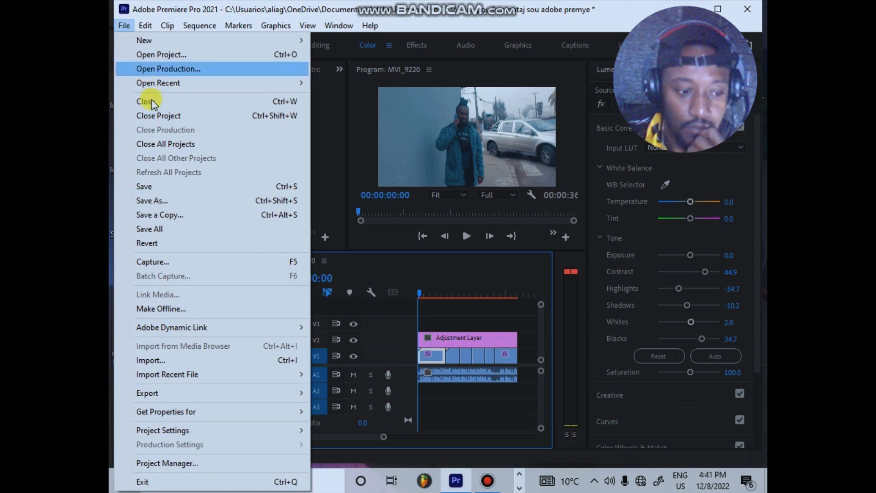
{"action": "mouse_move", "coordinate": [145, 39]}
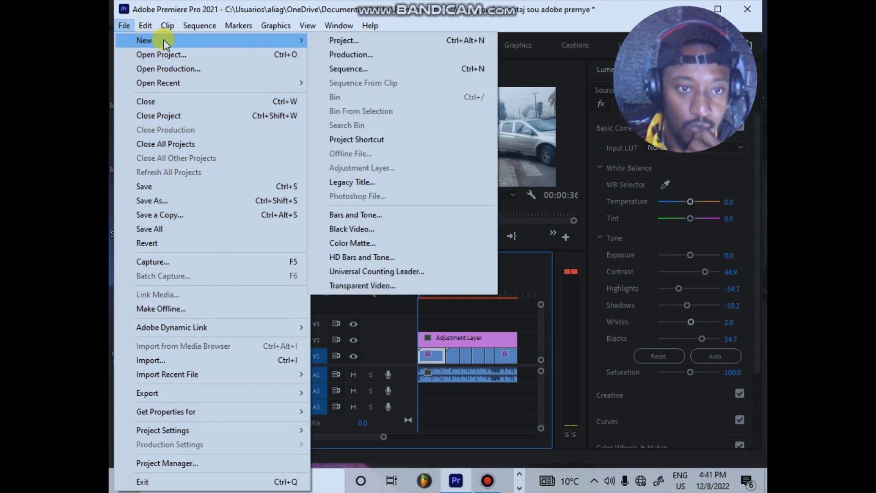
{"action": "left_click", "coordinate": [386, 186]}
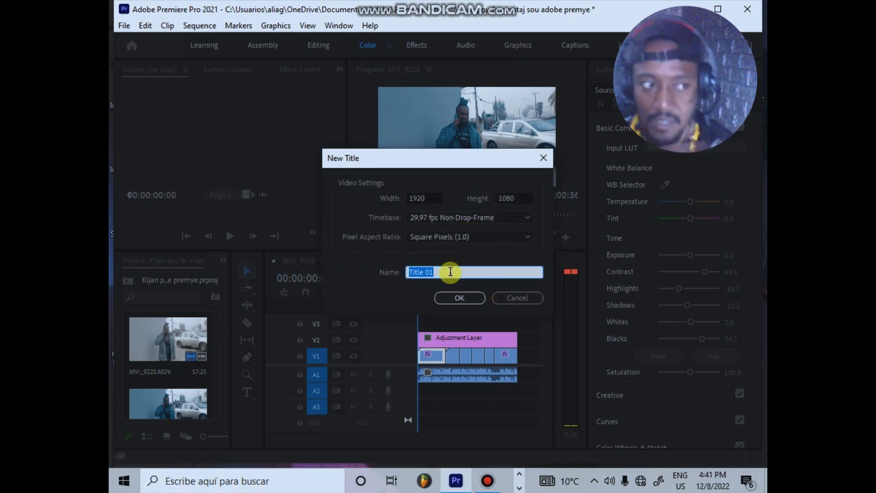
{"action": "type", "text": "nino"}
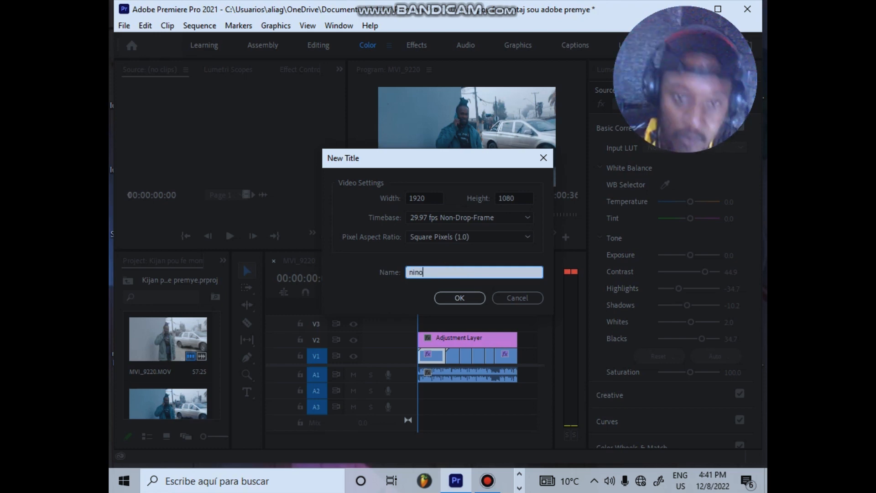
{"action": "key", "text": "Return"}
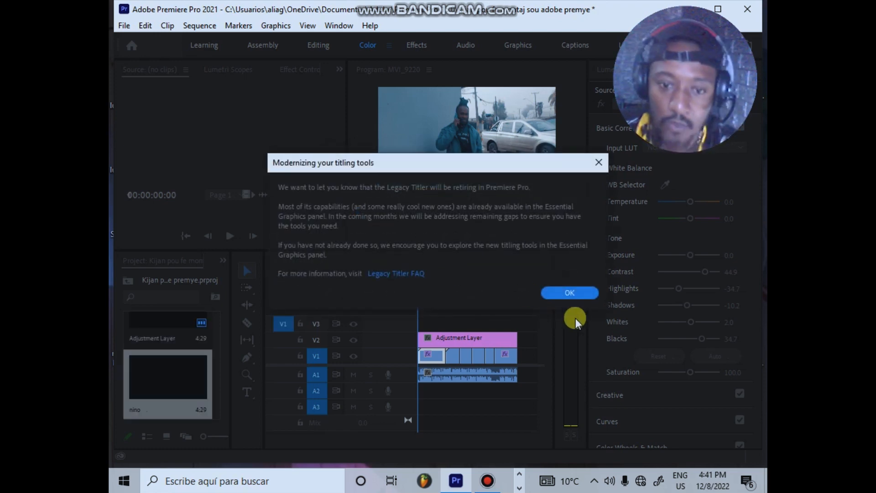
{"action": "left_click", "coordinate": [584, 295]}
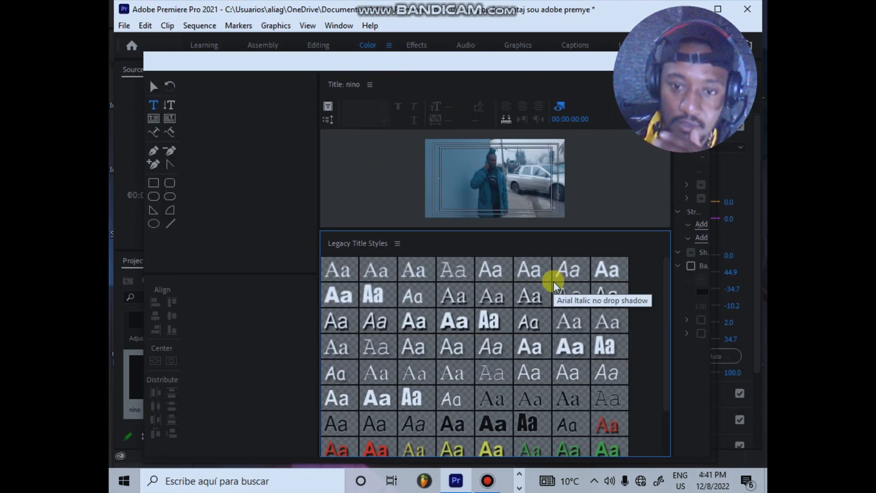
Step: Choose the Impact Regular hard drop shadow style and add a text area reading "El nino" across the title frame
{"action": "scroll", "coordinate": [557, 281], "scroll_direction": "down", "scroll_amount": 2}
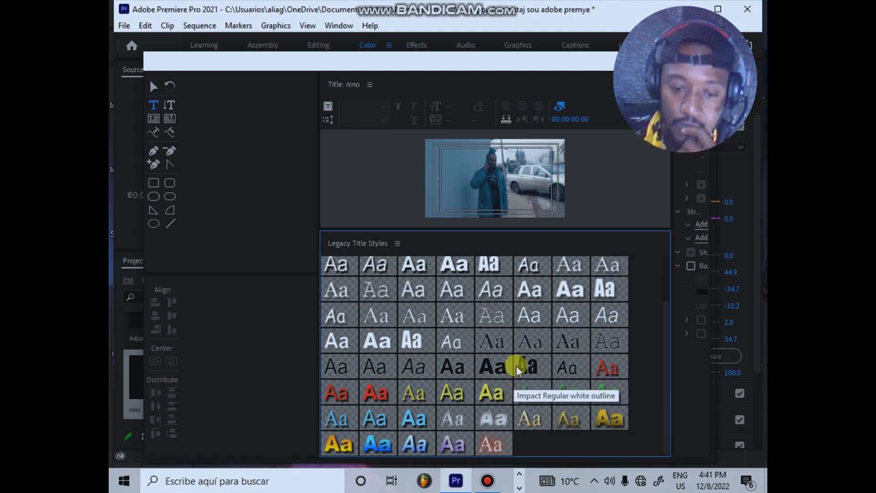
{"action": "left_click", "coordinate": [494, 266]}
{"action": "left_click_drag", "start_coordinate": [443, 160], "coordinate": [550, 211]}
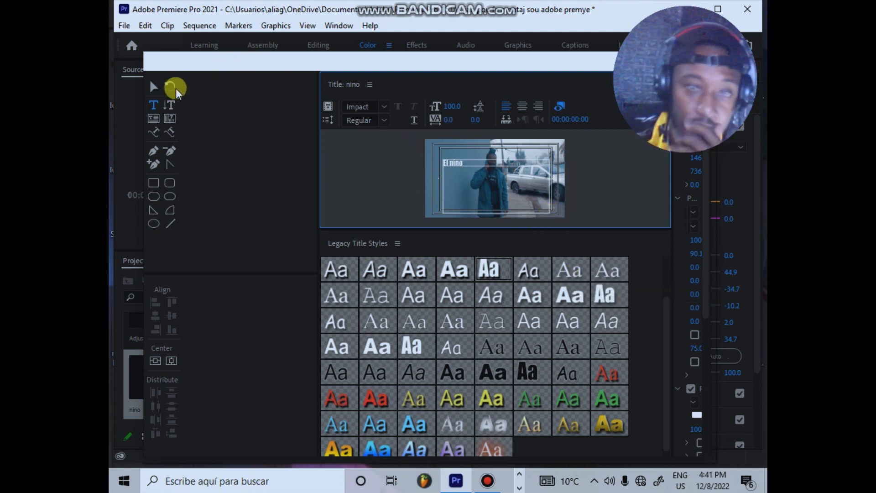
Step: Try centre and right alignment on the title text and return it to left alignment
{"action": "left_click_drag", "start_coordinate": [433, 58], "coordinate": [421, 50]}
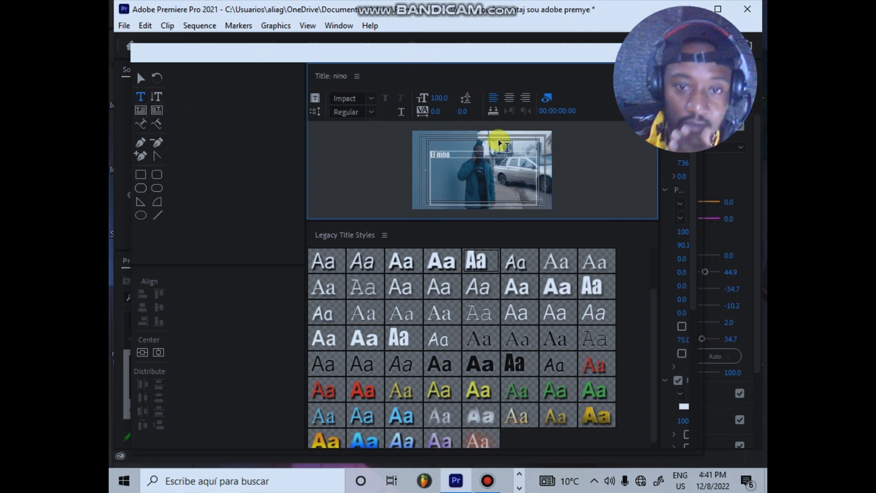
{"action": "left_click", "coordinate": [512, 99]}
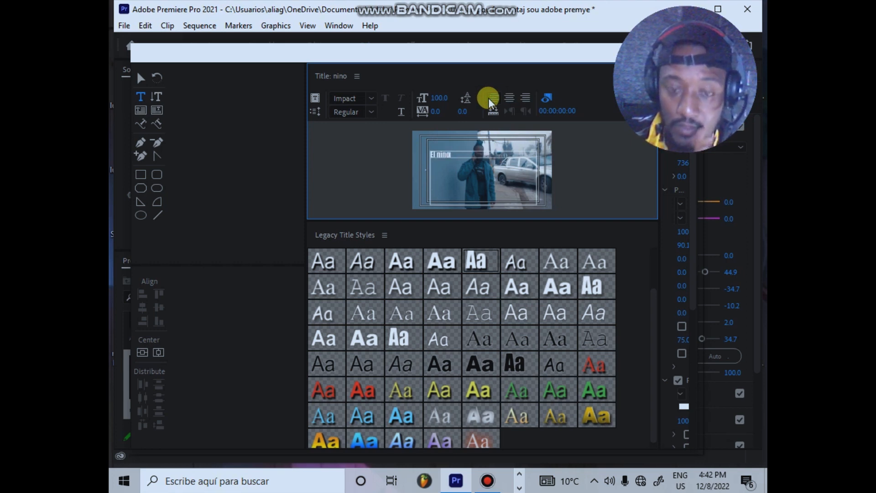
{"action": "left_click", "coordinate": [529, 98]}
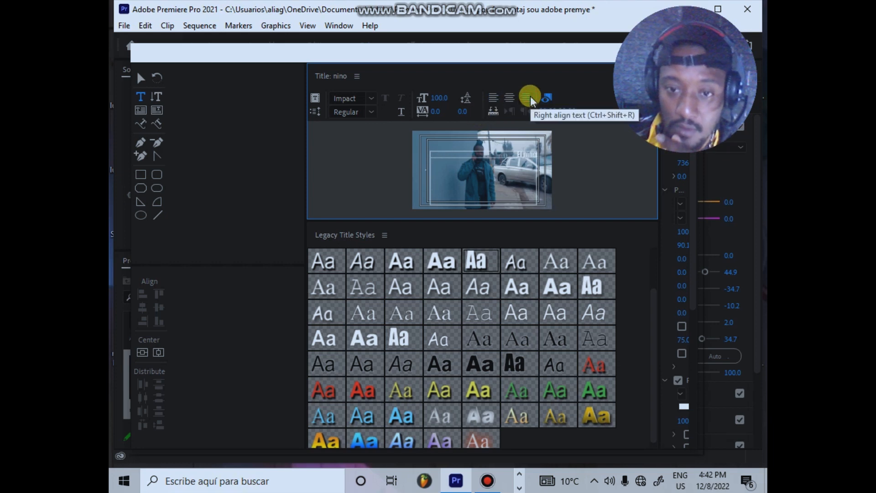
{"action": "left_click", "coordinate": [494, 98]}
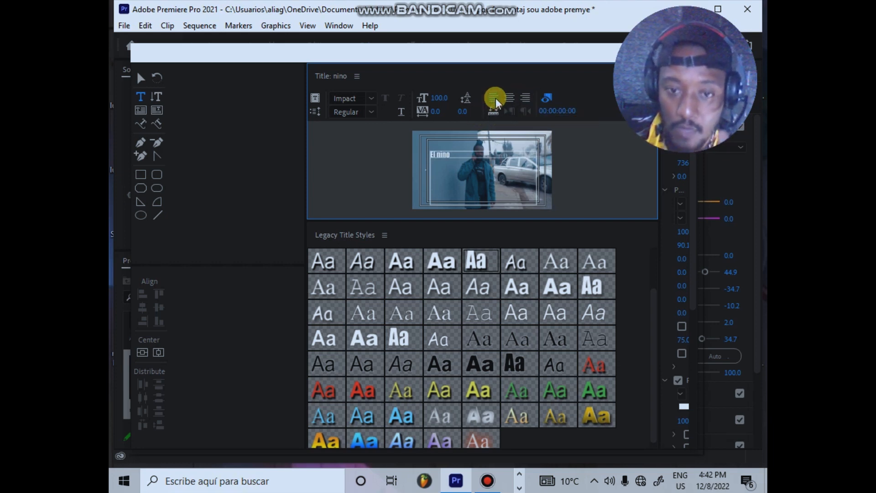
Step: Set the title text's font size to 230, aspect to 83.1% and leading to -72
{"action": "left_click_drag", "start_coordinate": [659, 229], "coordinate": [573, 229]}
{"action": "left_click", "coordinate": [644, 230]}
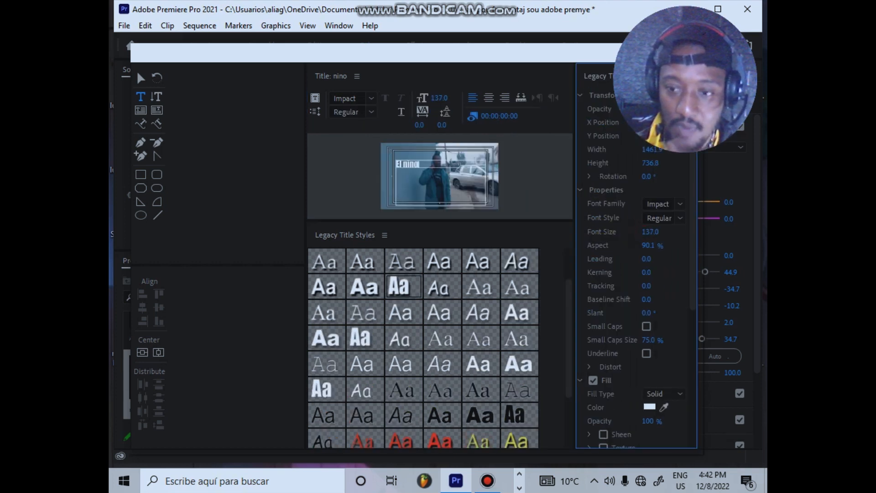
{"action": "left_click_drag", "start_coordinate": [651, 232], "coordinate": [690, 232]}
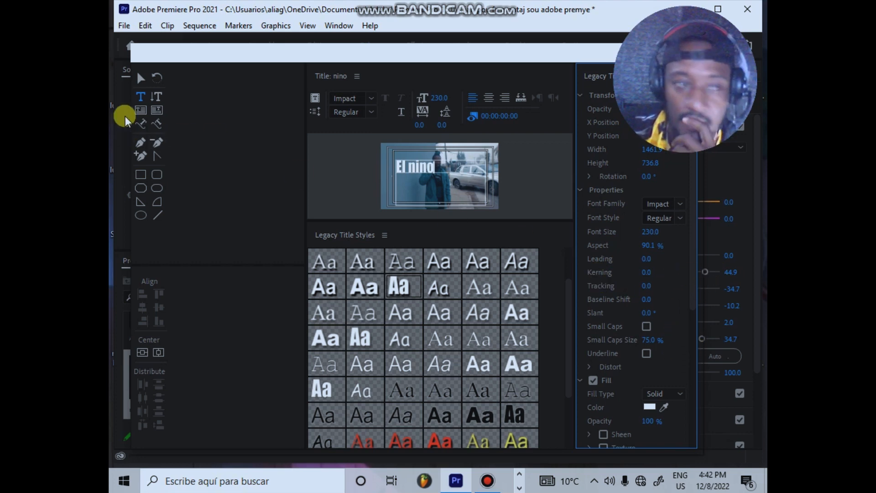
{"action": "mouse_move", "coordinate": [649, 245]}
{"action": "left_mouse_down"}
{"action": "mouse_move", "coordinate": [713, 245]}
{"action": "mouse_move", "coordinate": [647, 245]}
{"action": "left_mouse_up"}
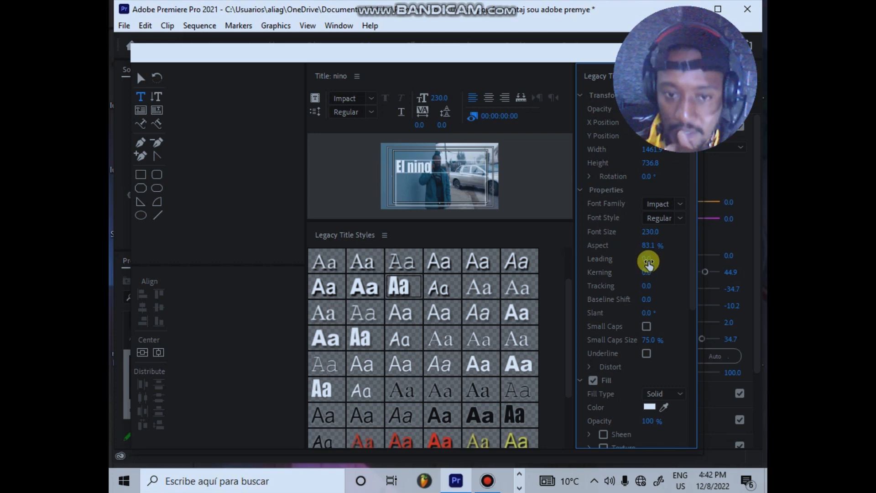
{"action": "left_click_drag", "start_coordinate": [648, 262], "coordinate": [658, 263]}
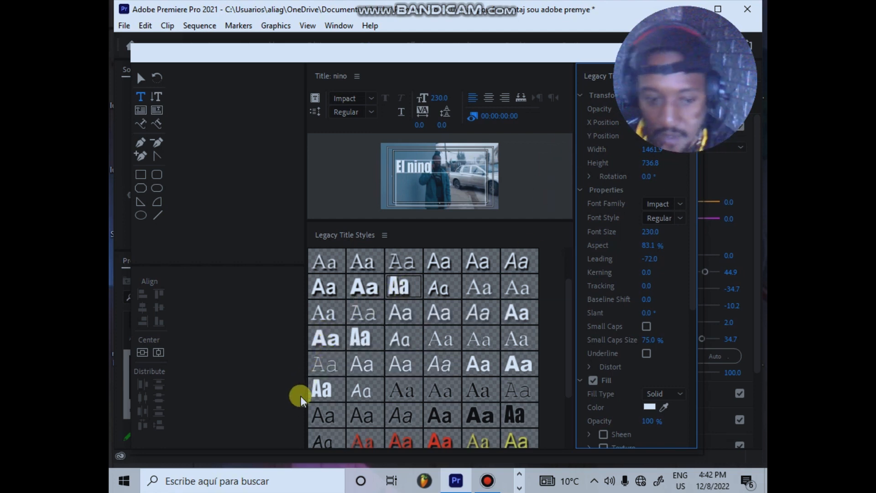
Step: Try several title styles on the text, including a light Arial, a black Impact and a red-toned Times style
{"action": "left_click", "coordinate": [371, 294]}
{"action": "left_click", "coordinate": [478, 260]}
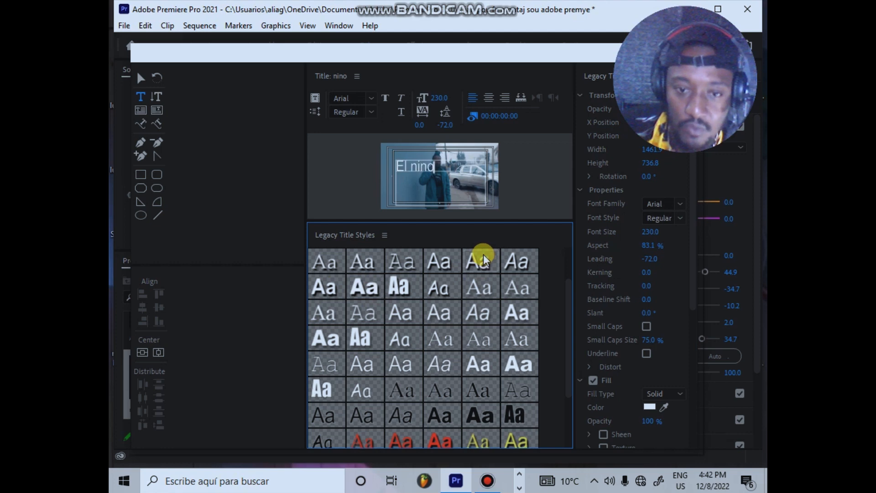
{"action": "left_click", "coordinate": [513, 412]}
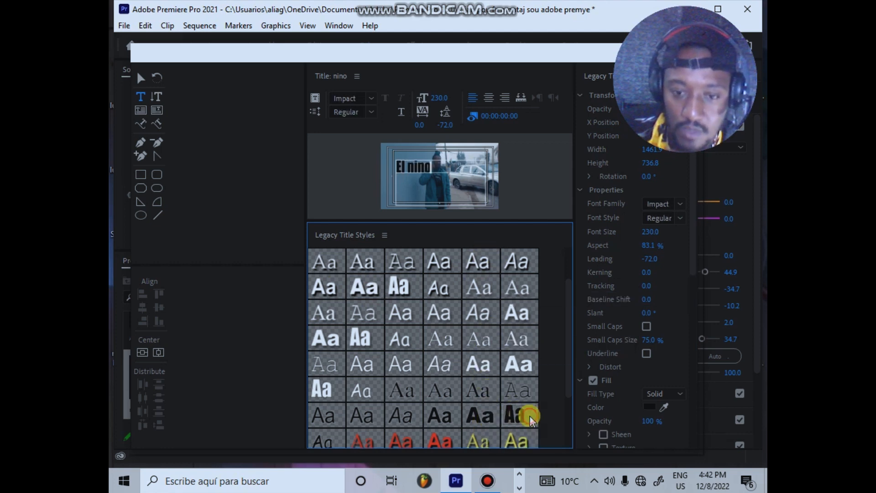
{"action": "scroll", "coordinate": [569, 319], "scroll_direction": "down", "scroll_amount": 3}
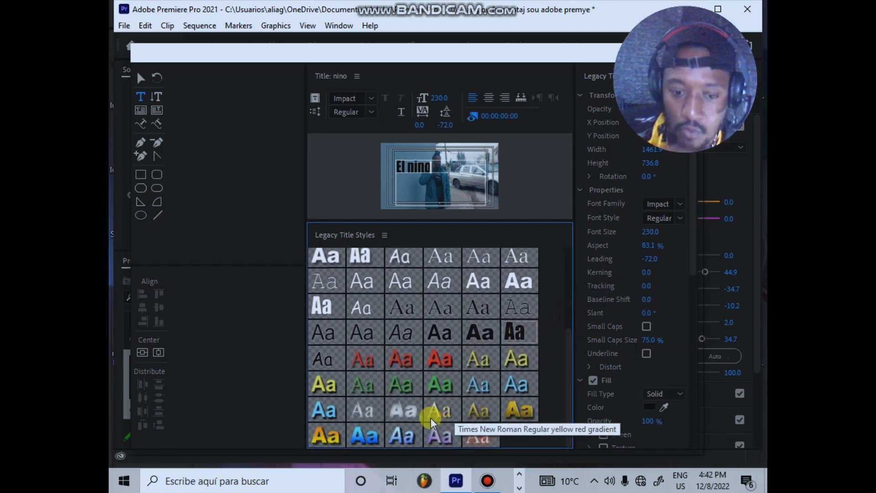
{"action": "left_click", "coordinate": [488, 443]}
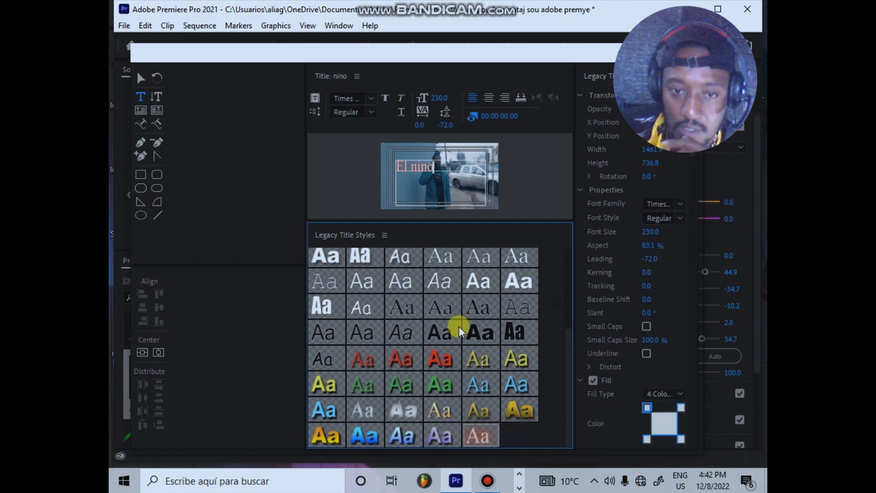
Step: Correct the title text to "El Nino" and apply a white Impact style
{"action": "left_click", "coordinate": [420, 168]}
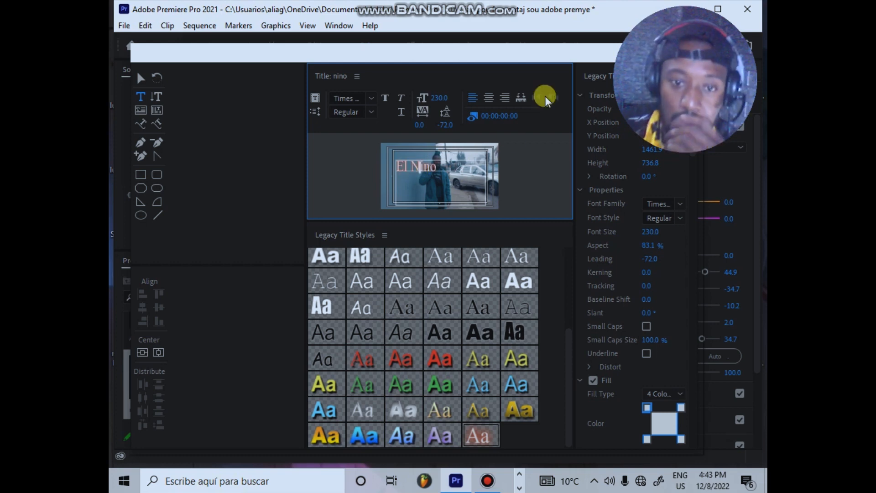
{"action": "scroll", "coordinate": [435, 323], "scroll_direction": "up", "scroll_amount": 5}
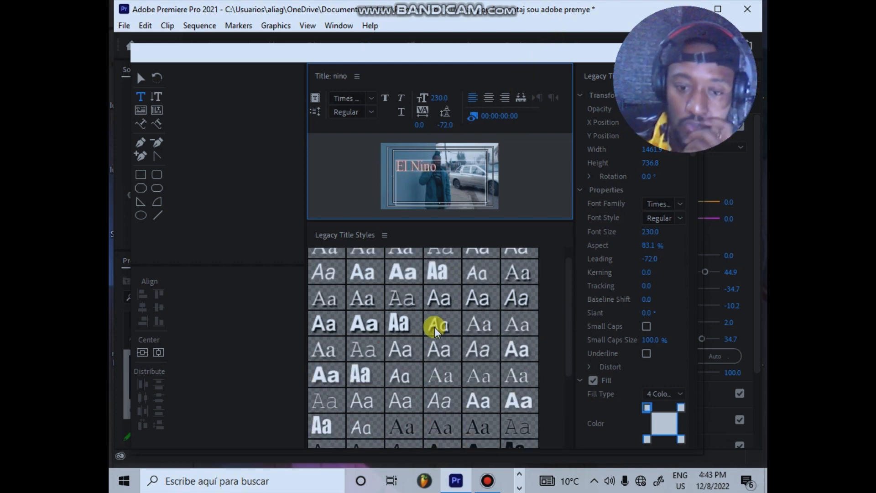
{"action": "left_click", "coordinate": [439, 269]}
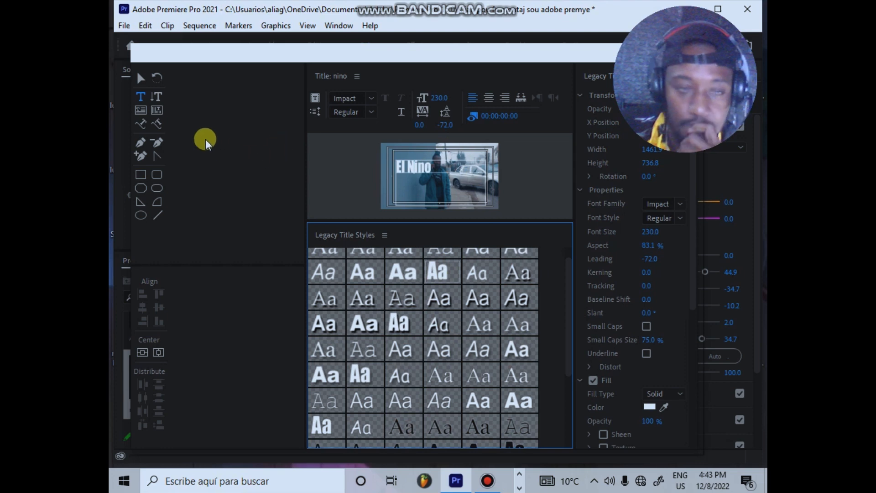
Step: Move the title's text box to about X 842.3, Y 546.8 and close the title editor
{"action": "left_click", "coordinate": [140, 79]}
{"action": "left_click", "coordinate": [428, 173]}
{"action": "mouse_move", "coordinate": [428, 173]}
{"action": "left_mouse_down"}
{"action": "mouse_move", "coordinate": [413, 161]}
{"action": "mouse_move", "coordinate": [419, 172]}
{"action": "left_mouse_up"}
{"action": "left_click_drag", "start_coordinate": [563, 59], "coordinate": [441, 86]}
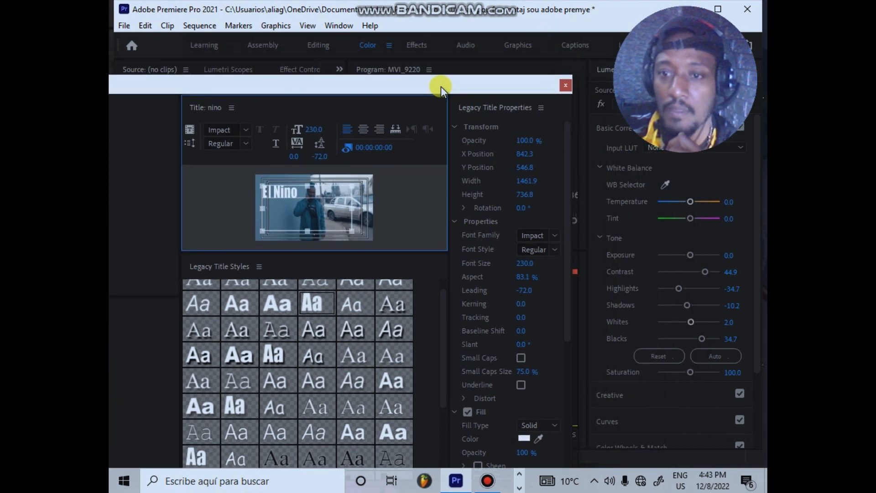
{"action": "left_click", "coordinate": [566, 85]}
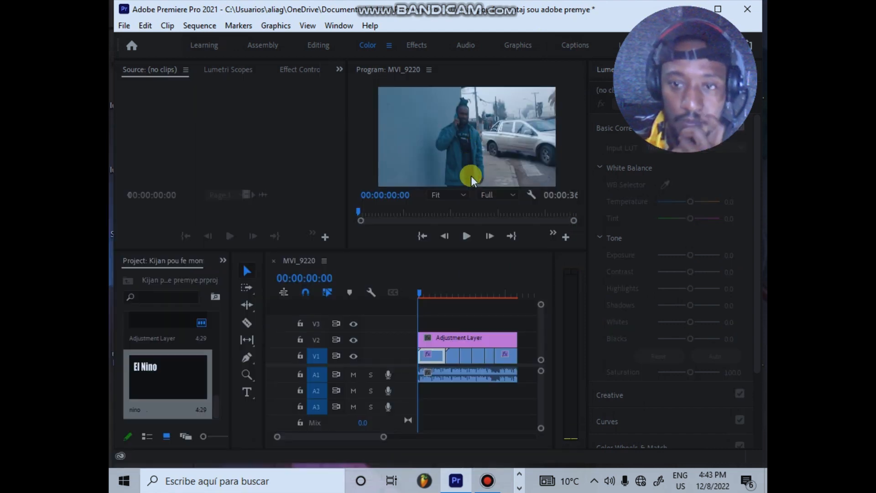
Step: Switch to the Assembly workspace and place the nino title on track V3 at the sequence start
{"action": "left_click", "coordinate": [262, 45]}
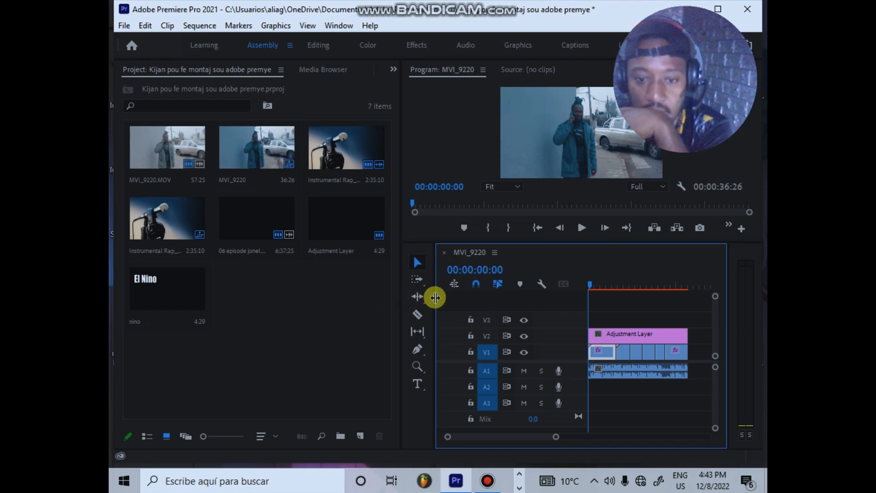
{"action": "left_click_drag", "start_coordinate": [400, 288], "coordinate": [350, 297]}
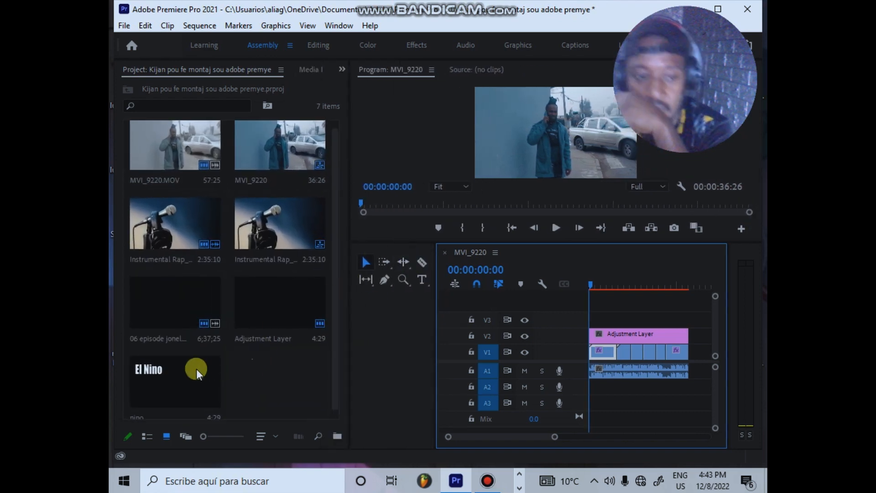
{"action": "left_click_drag", "start_coordinate": [174, 382], "coordinate": [594, 321]}
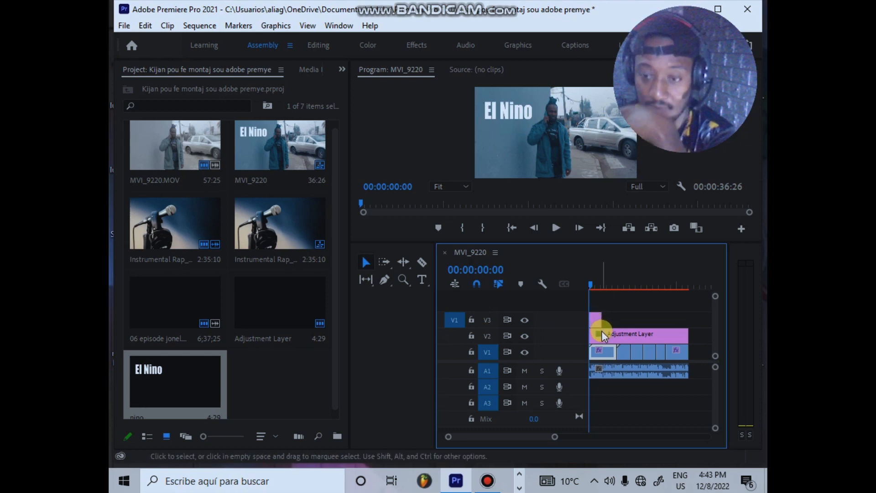
Step: Move the playhead to 00:00:00:19 and shift the nino title on V3 to start there
{"action": "left_click_drag", "start_coordinate": [611, 320], "coordinate": [602, 321]}
{"action": "left_click_drag", "start_coordinate": [553, 441], "coordinate": [524, 440]}
{"action": "left_click_drag", "start_coordinate": [592, 283], "coordinate": [609, 280]}
{"action": "left_click_drag", "start_coordinate": [616, 318], "coordinate": [627, 323]}
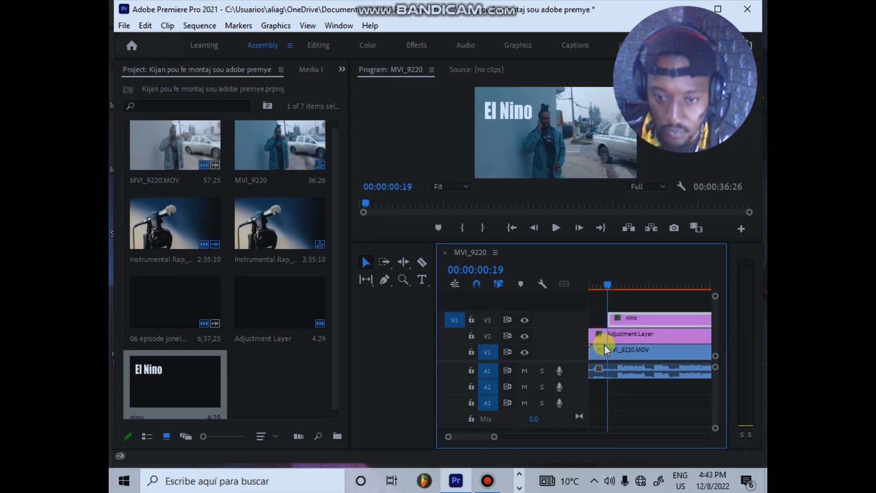
Step: Reopen the nino title from its V3 clip, move the text box lower and set its font size to 151
{"action": "double_click", "coordinate": [635, 317]}
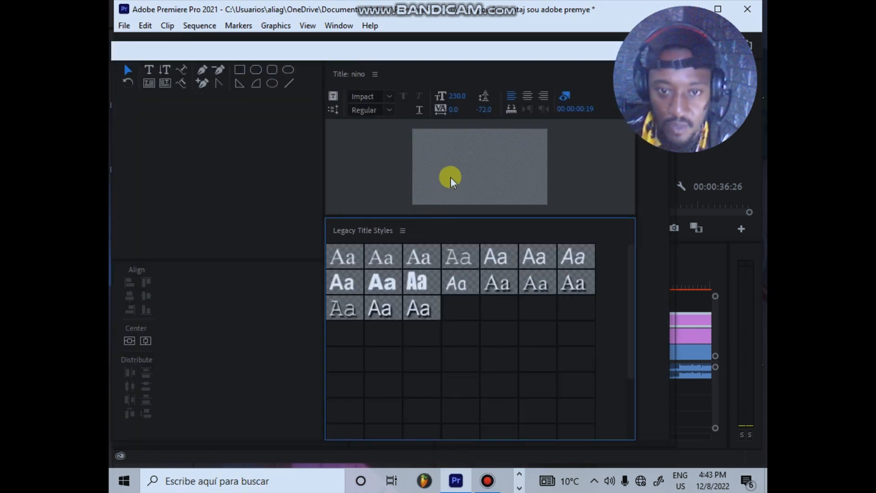
{"action": "left_click_drag", "start_coordinate": [452, 150], "coordinate": [450, 165]}
{"action": "left_click", "coordinate": [658, 233]}
{"action": "type", "text": "96"}
{"action": "key", "text": "Return"}
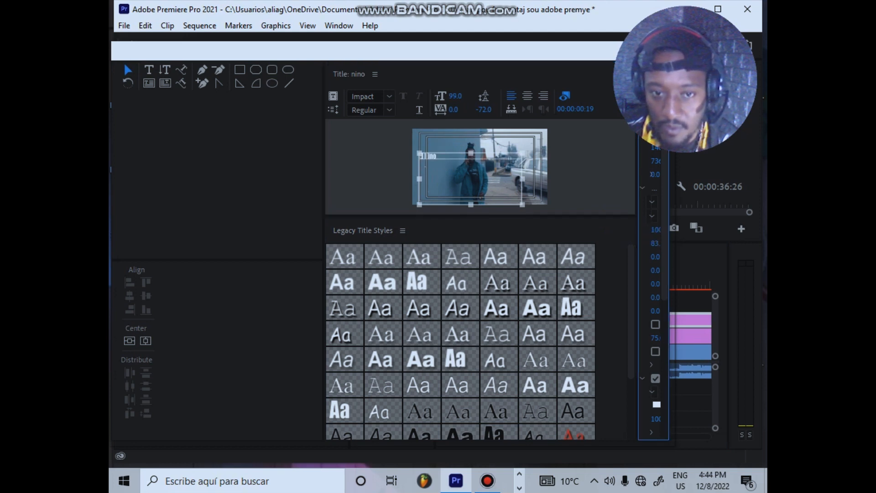
{"action": "left_click_drag", "start_coordinate": [655, 230], "coordinate": [666, 230]}
{"action": "left_click_drag", "start_coordinate": [587, 59], "coordinate": [494, 126]}
{"action": "left_click", "coordinate": [570, 118]}
{"action": "left_click", "coordinate": [597, 358]}
Step: Reopen the nino title, set its font size to 186, close the title editor and widen the timeline
{"action": "double_click", "coordinate": [629, 316]}
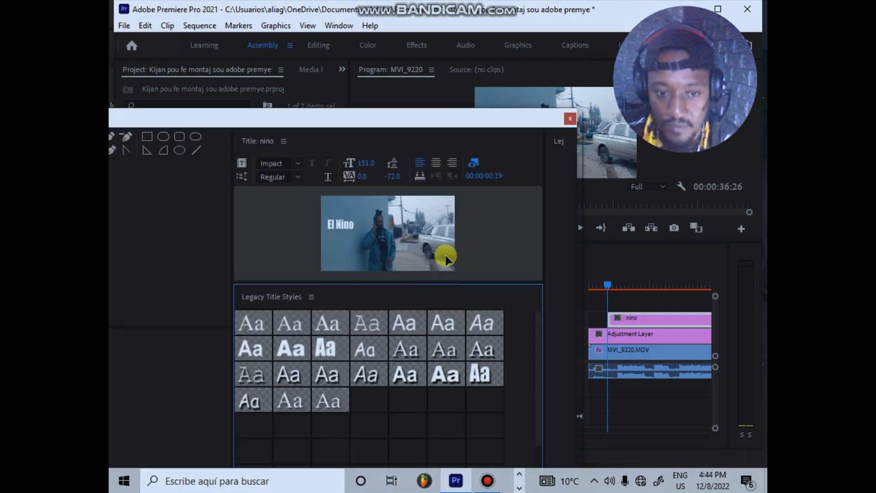
{"action": "mouse_move", "coordinate": [562, 295]}
{"action": "left_mouse_down"}
{"action": "mouse_move", "coordinate": [553, 296]}
{"action": "mouse_move", "coordinate": [578, 296]}
{"action": "left_mouse_up"}
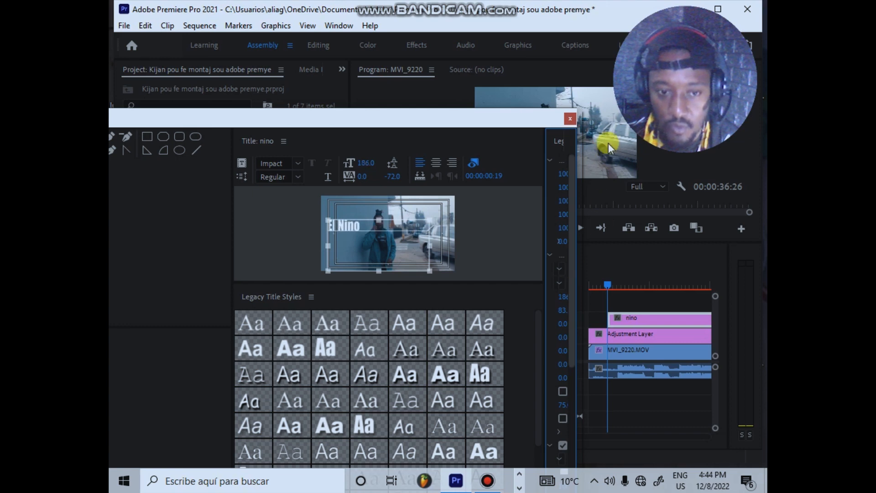
{"action": "left_click", "coordinate": [569, 122]}
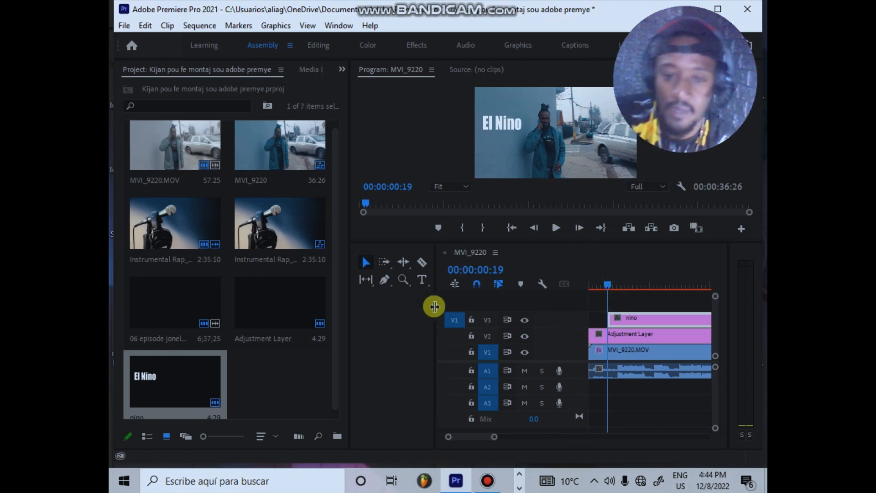
{"action": "left_click_drag", "start_coordinate": [437, 302], "coordinate": [371, 313]}
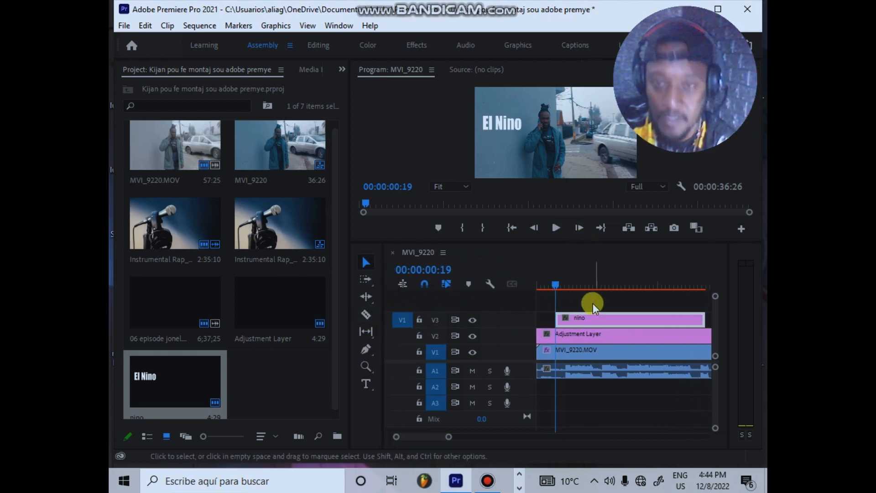
Step: Play the sequence from its beginning to check when the nino title comes in
{"action": "left_click", "coordinate": [559, 285]}
{"action": "left_click_drag", "start_coordinate": [558, 283], "coordinate": [529, 284]}
{"action": "key", "text": "space"}
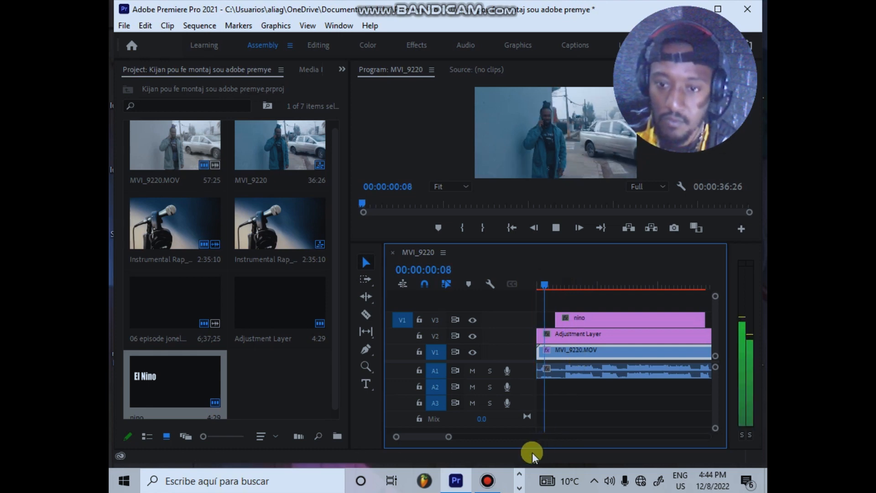
Step: Move the playhead to 00:00:00:29, shift the nino title on V3 to start there and save the project
{"action": "left_click", "coordinate": [609, 279]}
{"action": "left_click", "coordinate": [611, 278]}
{"action": "left_click_drag", "start_coordinate": [584, 286], "coordinate": [567, 290]}
{"action": "left_click_drag", "start_coordinate": [579, 332], "coordinate": [592, 273]}
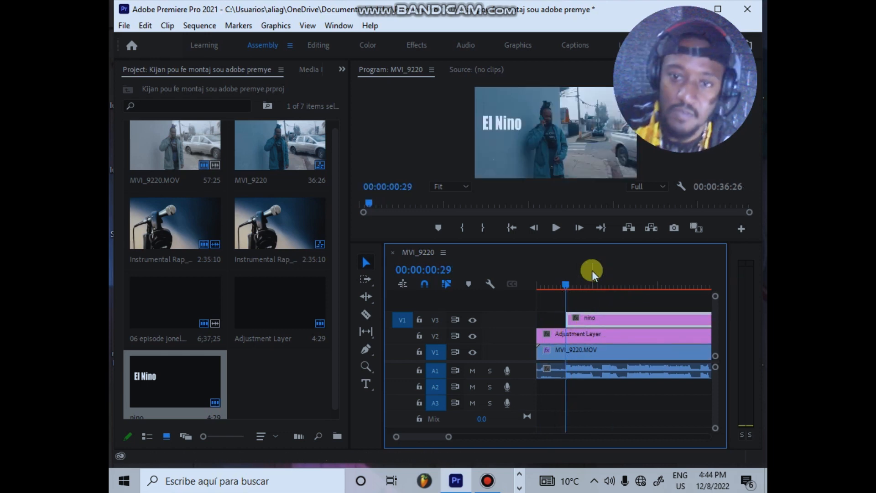
{"action": "key", "text": "ctrl+s"}
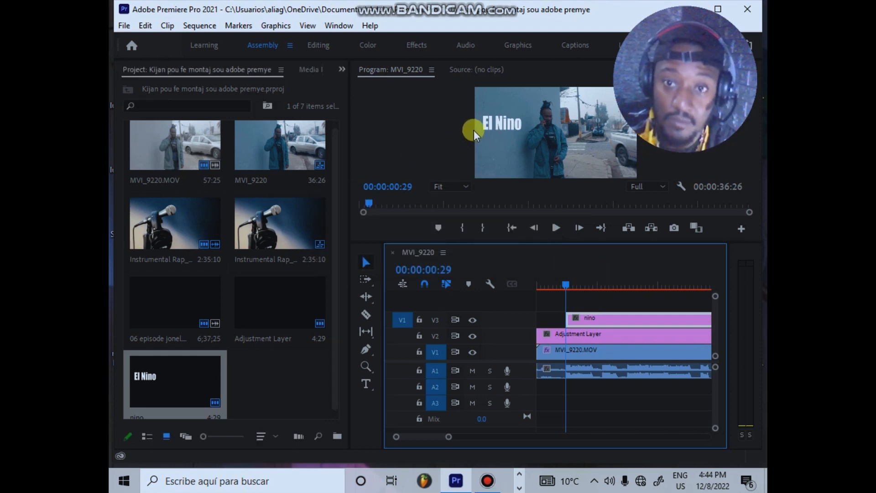
Step: Switch to the Effects workspace and expand the Dissolve group of the video transitions
{"action": "left_click", "coordinate": [419, 46]}
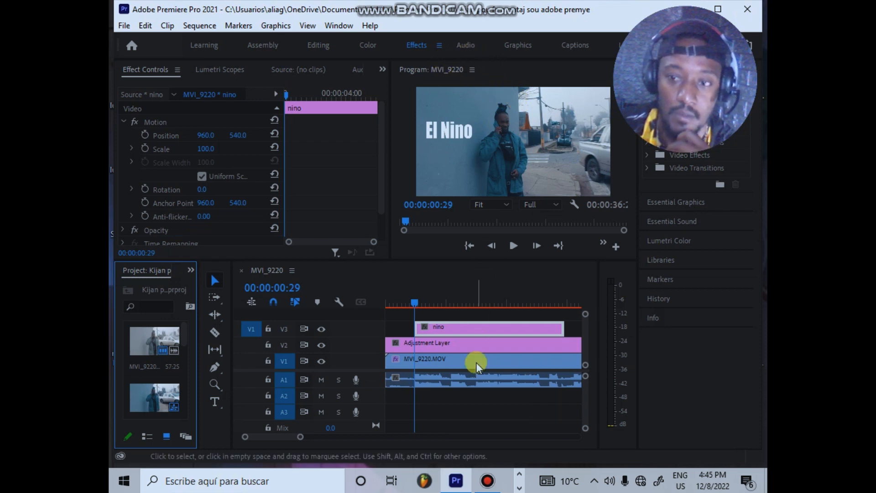
{"action": "left_click", "coordinate": [489, 491]}
{"action": "left_click", "coordinate": [483, 194]}
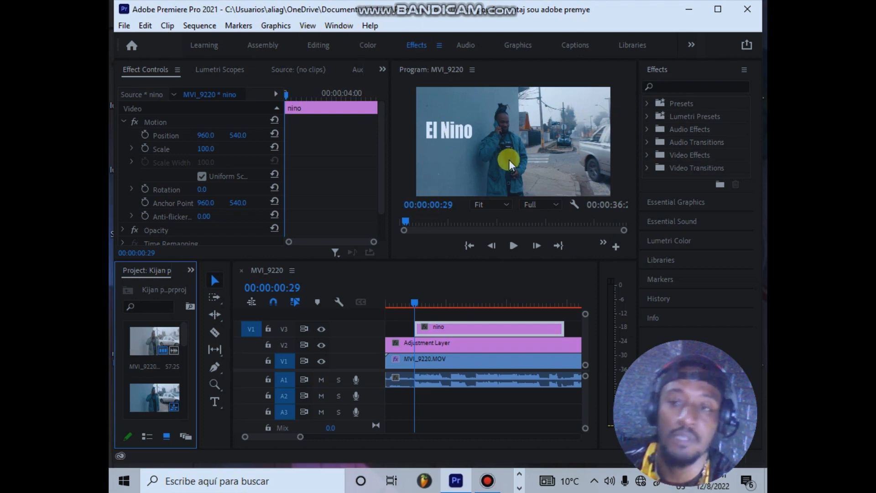
{"action": "left_click", "coordinate": [647, 155]}
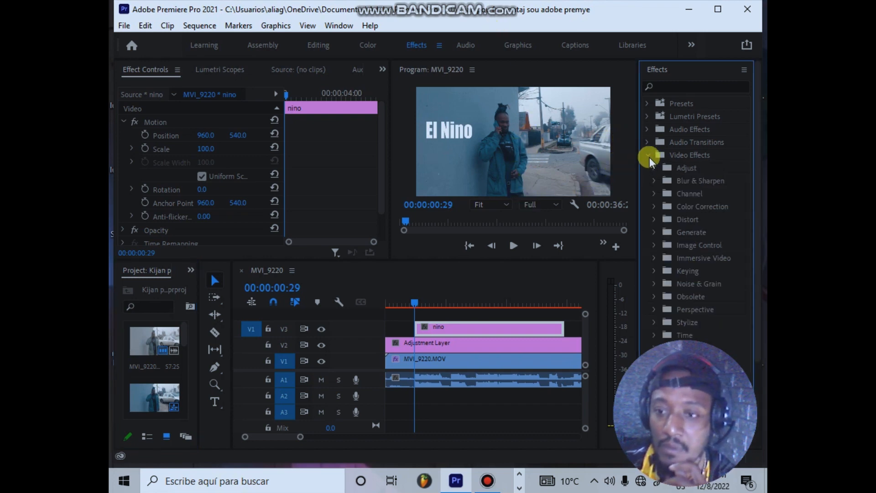
{"action": "left_click", "coordinate": [648, 154]}
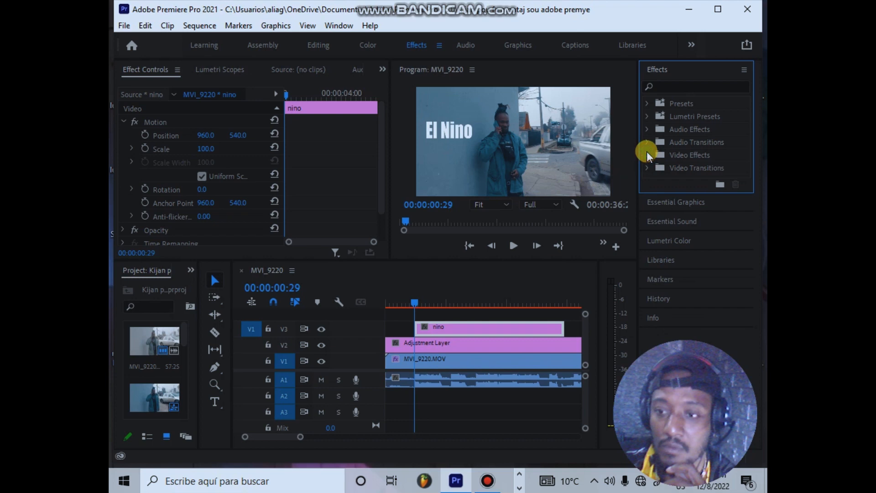
{"action": "left_click", "coordinate": [650, 168]}
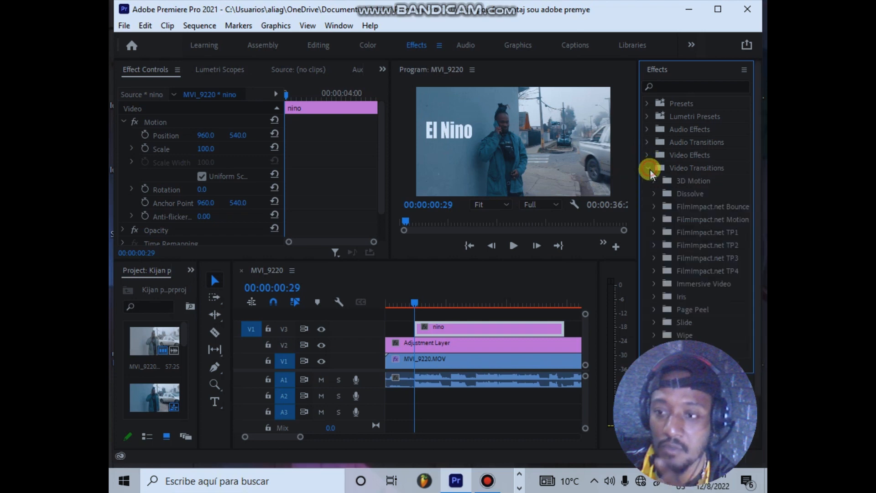
{"action": "scroll", "coordinate": [698, 246], "scroll_direction": "down", "scroll_amount": 1}
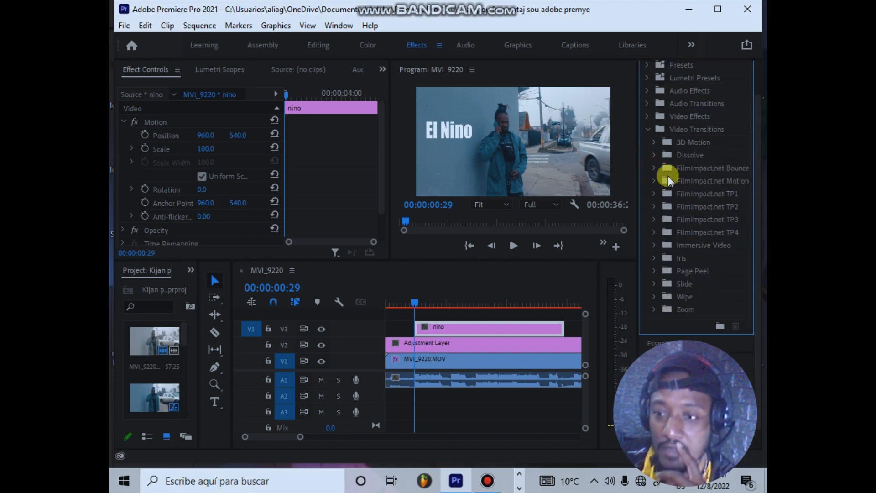
{"action": "left_click", "coordinate": [655, 155]}
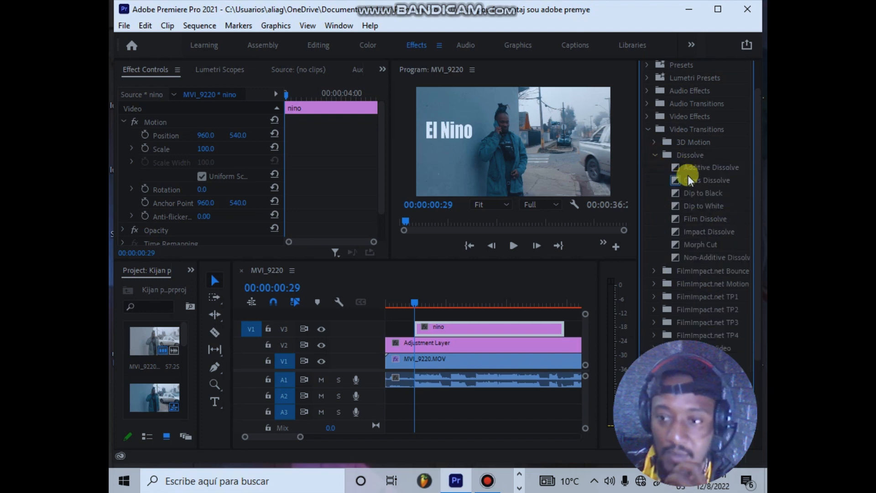
Step: Try the Cross Dissolve and Dip to White transitions at the start of the nino title, undoing each one
{"action": "left_click_drag", "start_coordinate": [688, 178], "coordinate": [431, 295]}
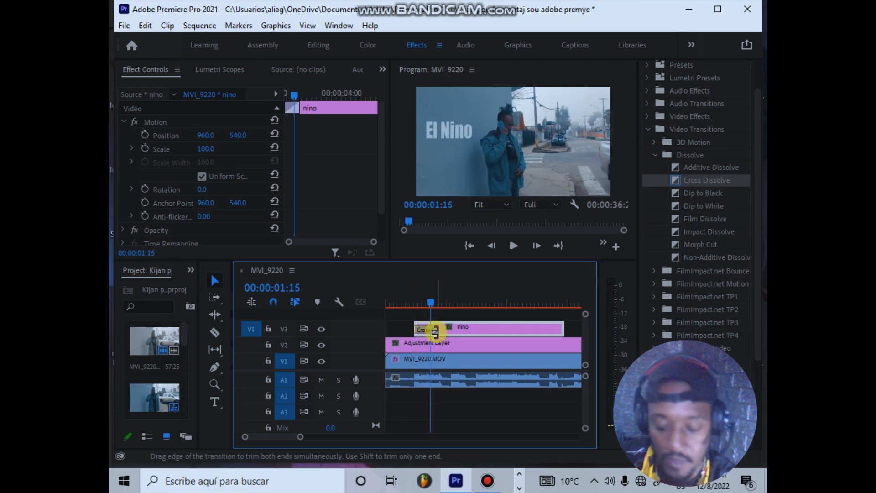
{"action": "key", "text": "Delete"}
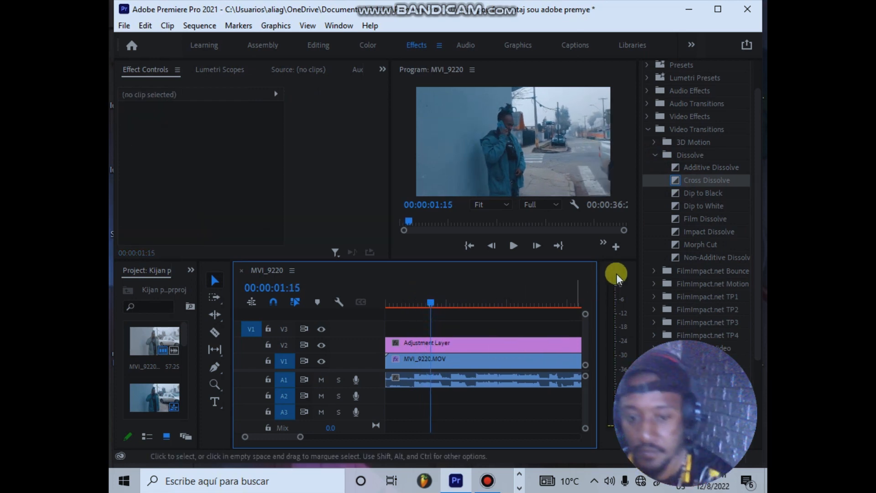
{"action": "key", "text": "ctrl+z"}
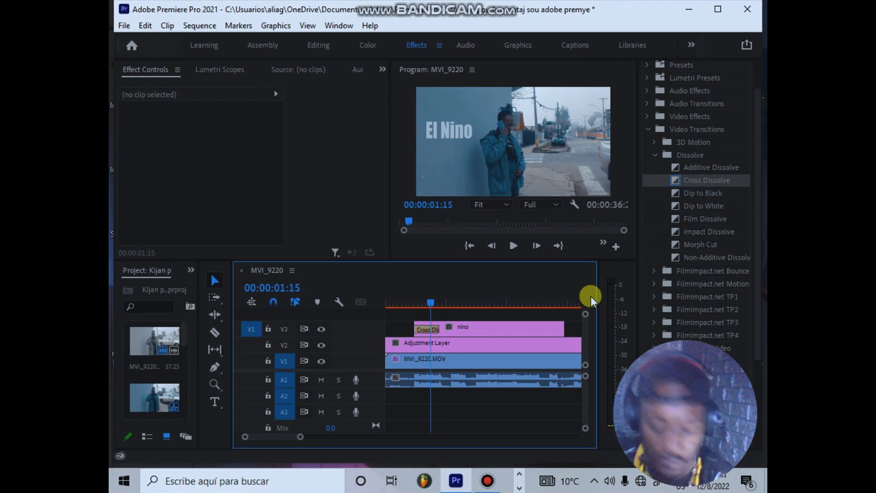
{"action": "key", "text": "ctrl+z"}
{"action": "left_click_drag", "start_coordinate": [690, 211], "coordinate": [429, 316]}
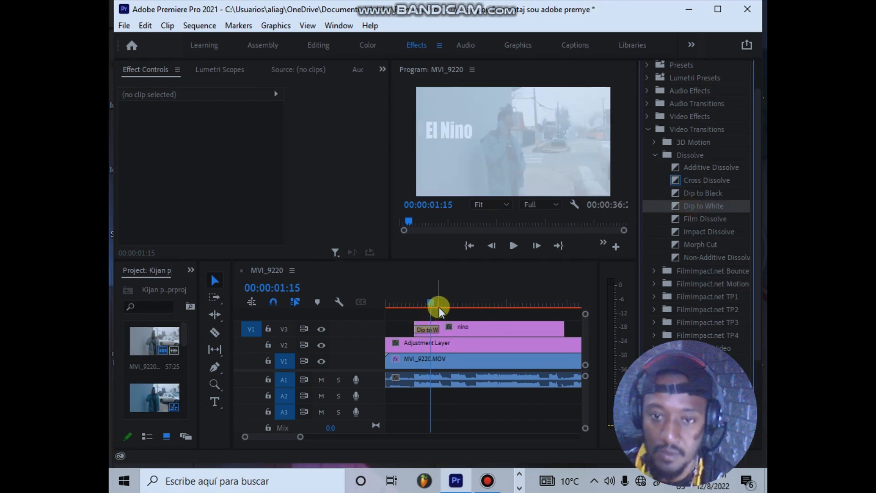
{"action": "key", "text": "ctrl+z"}
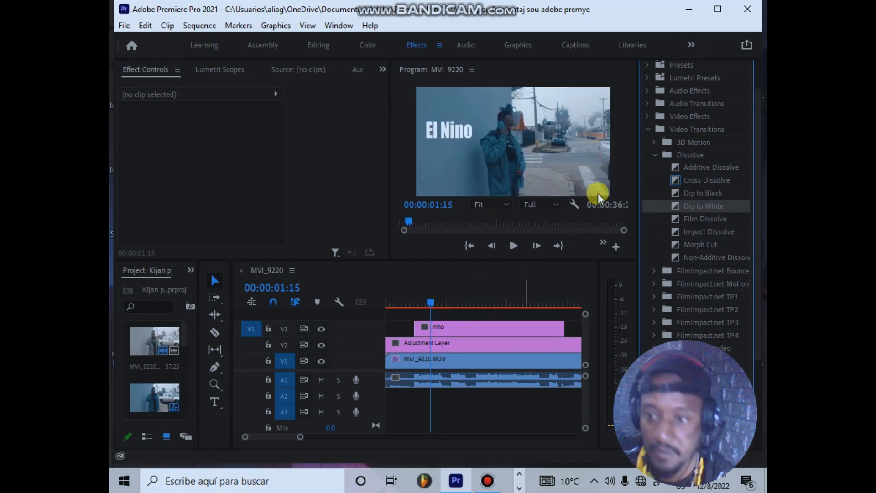
Step: Apply the Impact Blur Dissolve transition from FilmImpact.net TP1 to the start of the nino title and check it at 00:00:01:08
{"action": "left_click", "coordinate": [654, 156]}
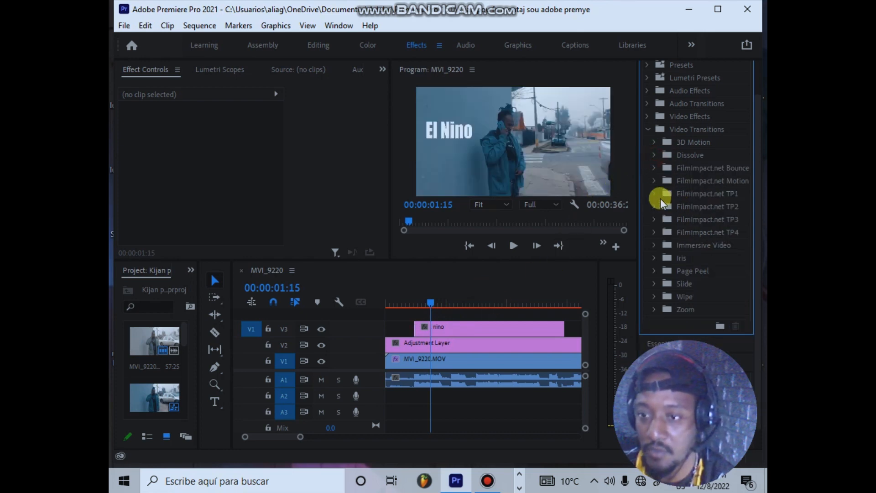
{"action": "left_click", "coordinate": [656, 194]}
{"action": "left_click_drag", "start_coordinate": [687, 205], "coordinate": [426, 328]}
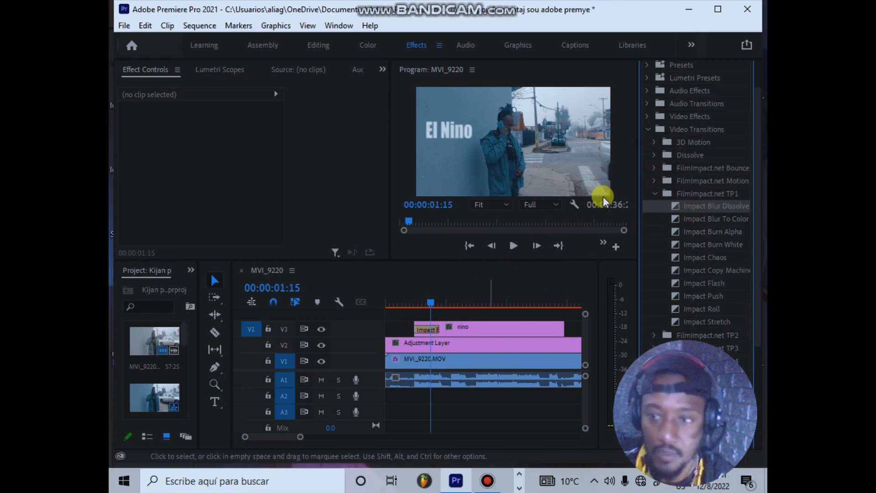
{"action": "mouse_move", "coordinate": [431, 304]}
{"action": "left_mouse_down"}
{"action": "mouse_move", "coordinate": [410, 303]}
{"action": "mouse_move", "coordinate": [436, 304]}
{"action": "mouse_move", "coordinate": [425, 306]}
{"action": "left_mouse_up"}
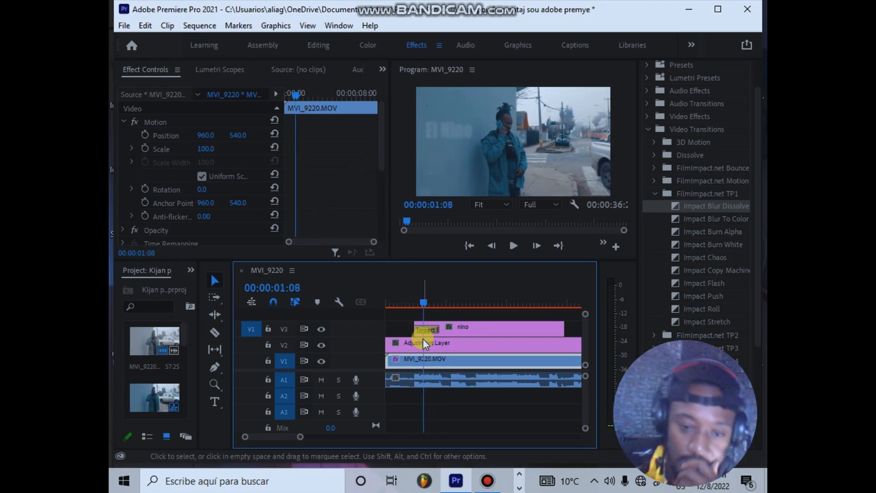
Step: Lengthen the Impact Blur Dissolve on the nino title to 00:00:01:07 and play back the result
{"action": "left_click", "coordinate": [431, 329]}
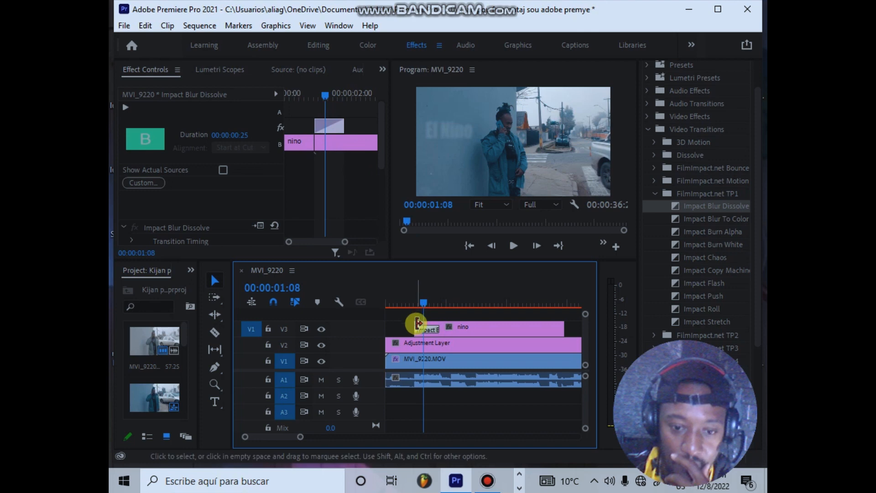
{"action": "left_click", "coordinate": [317, 127]}
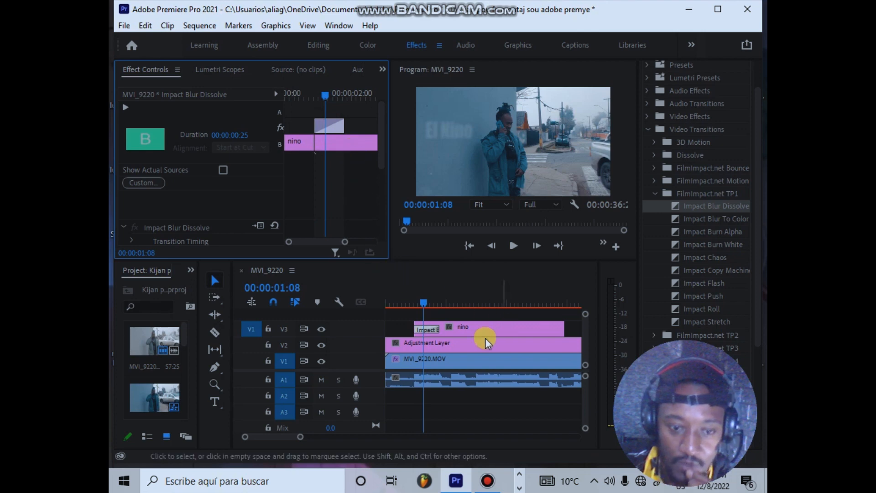
{"action": "left_click_drag", "start_coordinate": [436, 329], "coordinate": [453, 330]}
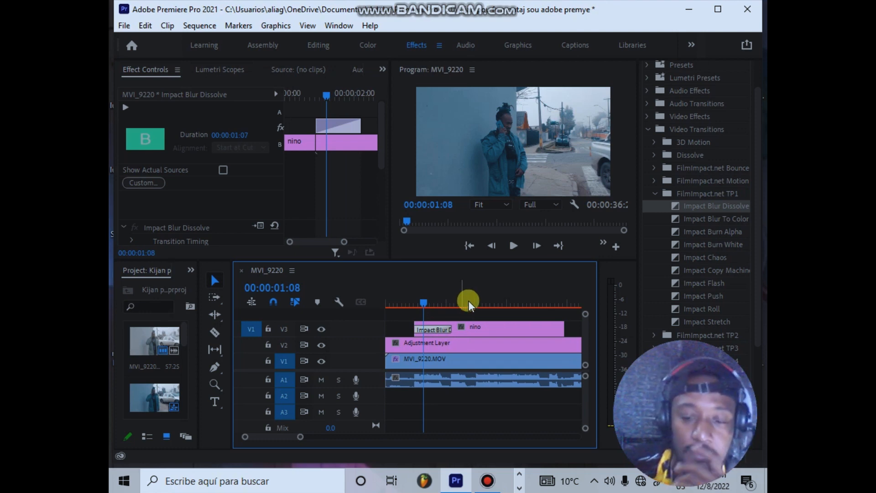
{"action": "key", "text": "space"}
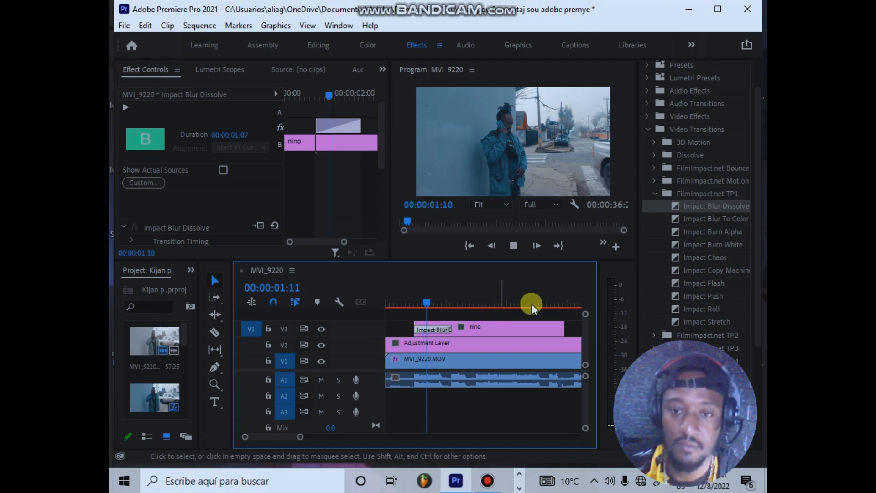
{"action": "key", "text": "space"}
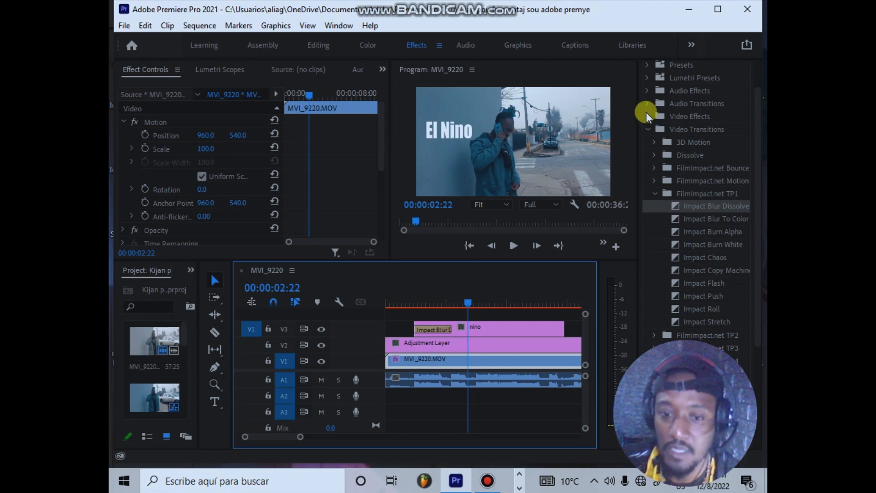
Step: Add an Impact Flash transition to the end of the nino title, lengthen it to 00:00:01:07 and save the project
{"action": "left_click_drag", "start_coordinate": [473, 298], "coordinate": [556, 294]}
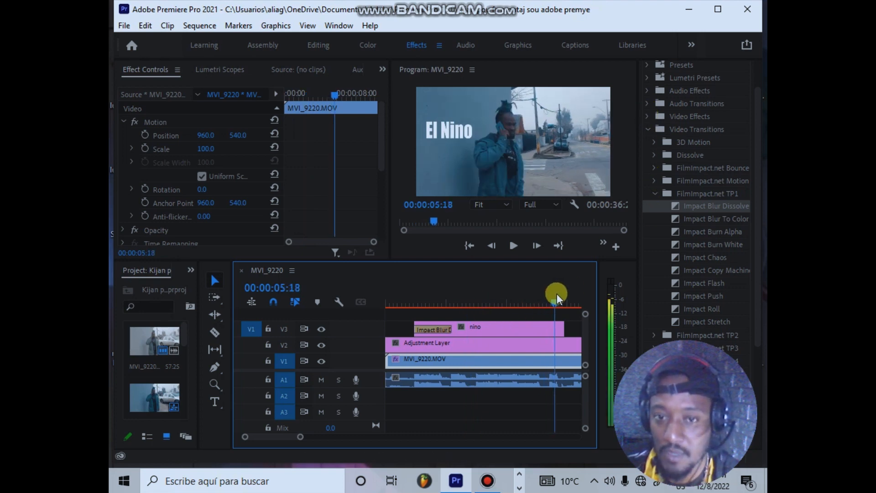
{"action": "left_click_drag", "start_coordinate": [681, 283], "coordinate": [555, 330]}
{"action": "left_click_drag", "start_coordinate": [678, 289], "coordinate": [555, 326]}
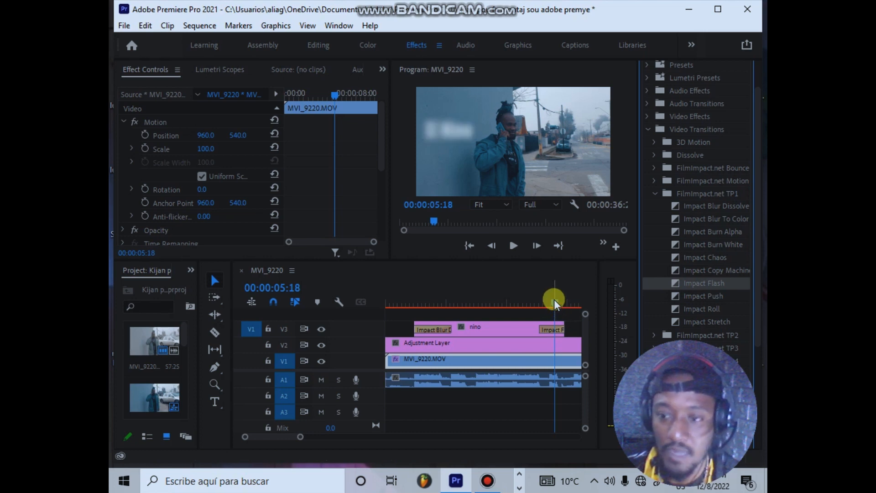
{"action": "left_click_drag", "start_coordinate": [540, 330], "coordinate": [532, 330]}
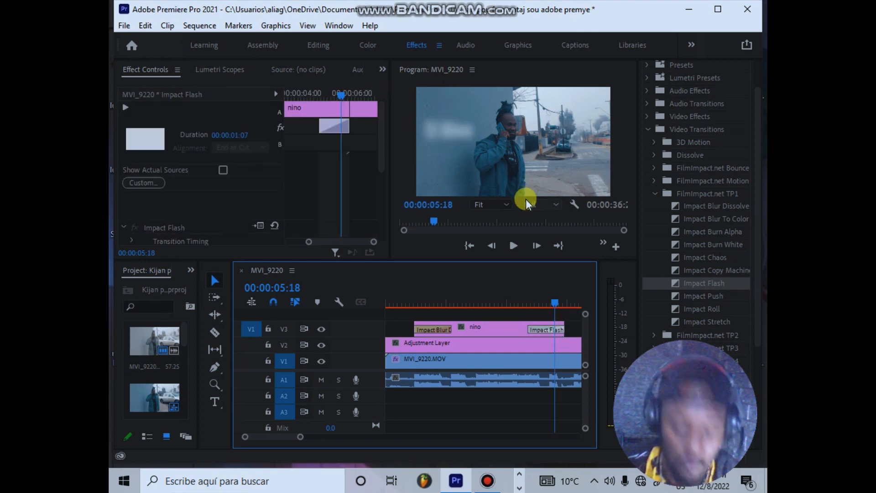
{"action": "key", "text": "ctrl+s"}
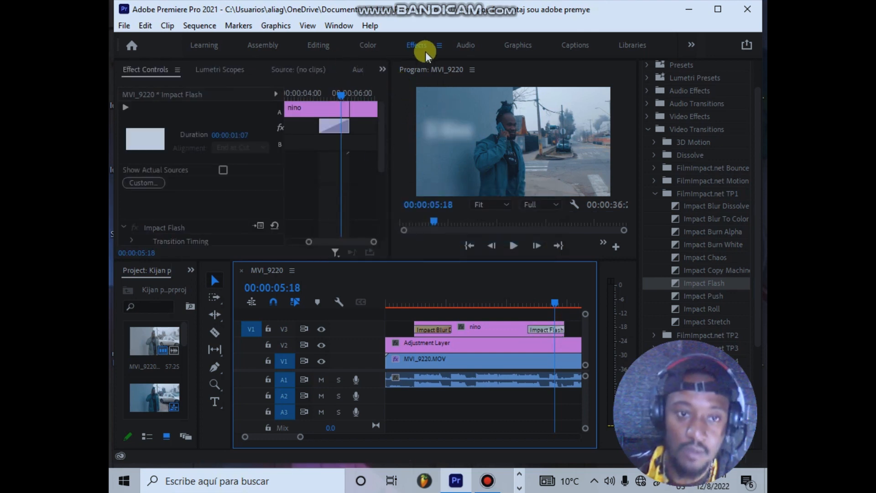
Step: Move the playhead to 00:00:03:23 and apply the Alpha Glow effect from the Stylize video effects to the nino title
{"action": "left_click", "coordinate": [648, 129]}
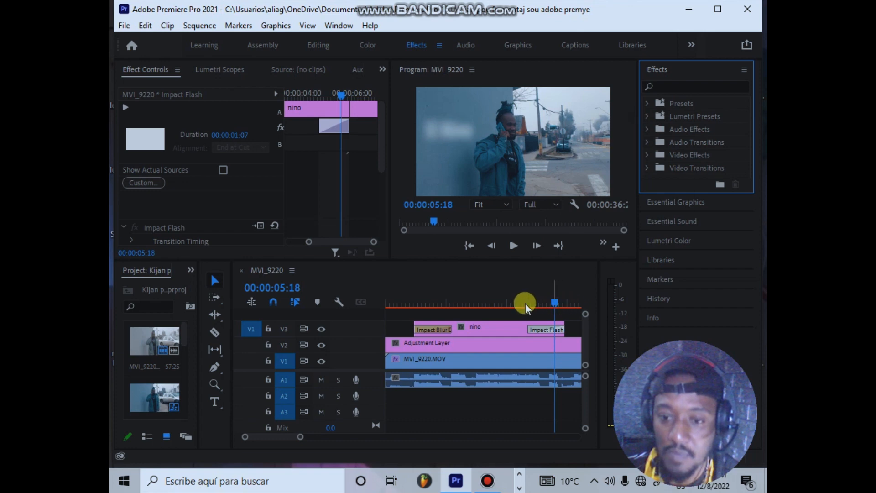
{"action": "left_click", "coordinate": [500, 303]}
{"action": "left_click", "coordinate": [508, 327]}
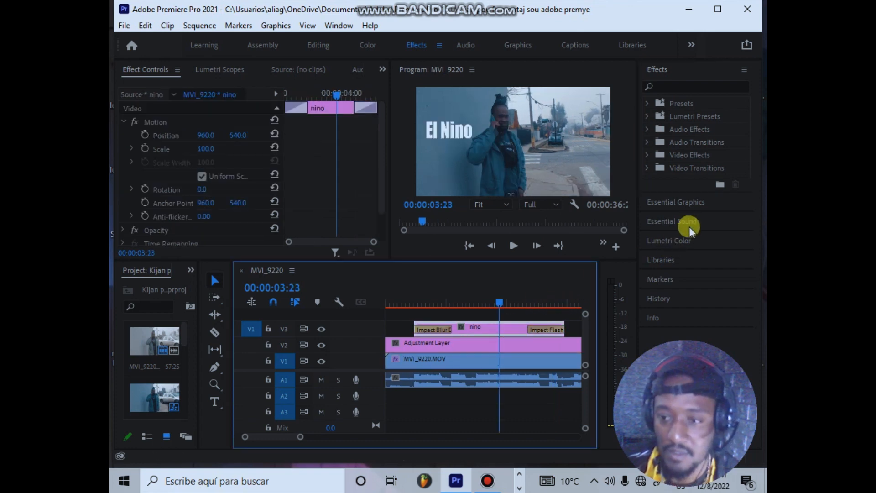
{"action": "left_click", "coordinate": [650, 155]}
{"action": "scroll", "coordinate": [722, 187], "scroll_direction": "down", "scroll_amount": 1}
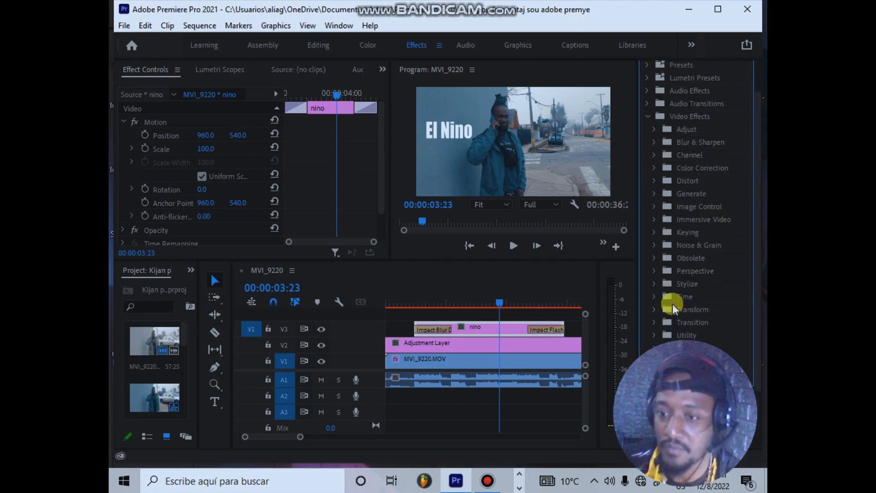
{"action": "left_click", "coordinate": [653, 283]}
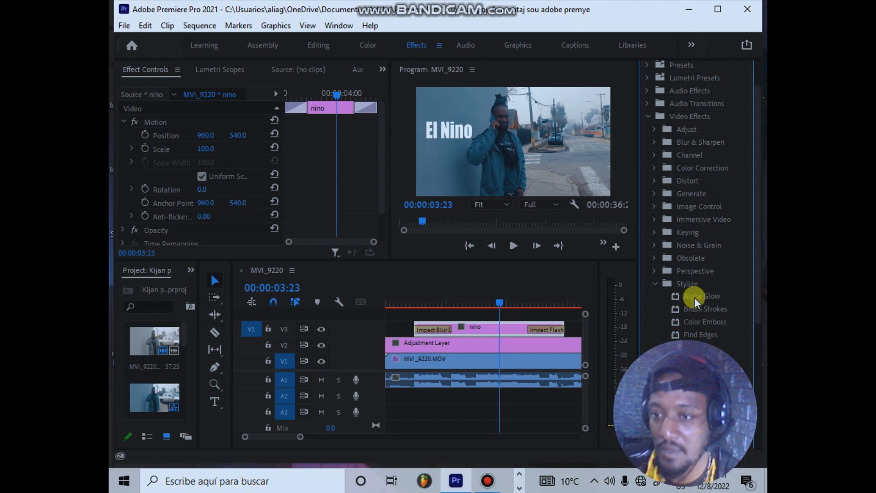
{"action": "left_click_drag", "start_coordinate": [693, 297], "coordinate": [508, 328]}
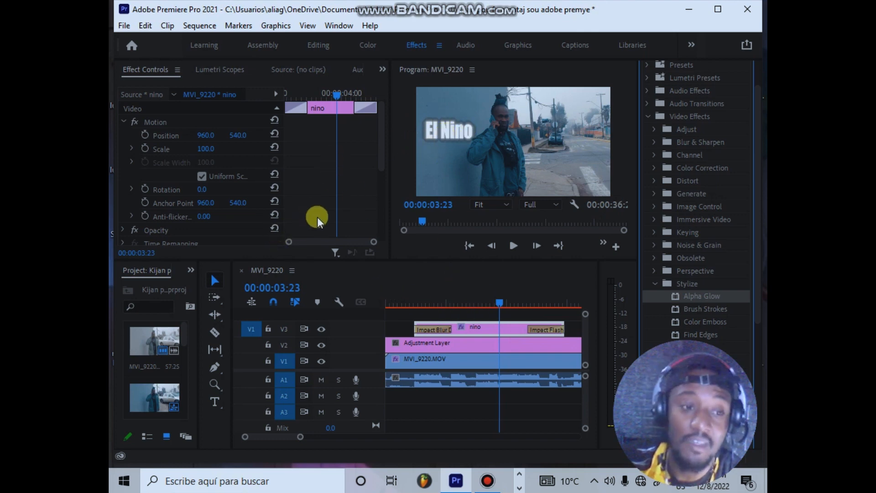
Step: Set the end color of the nino title's Alpha Glow effect to blue 056CD5
{"action": "scroll", "coordinate": [315, 215], "scroll_direction": "down", "scroll_amount": 5}
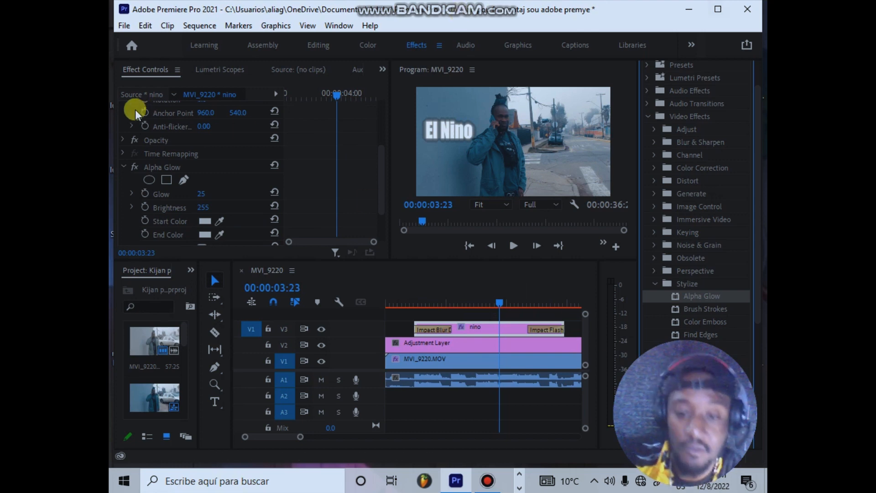
{"action": "scroll", "coordinate": [185, 124], "scroll_direction": "up", "scroll_amount": 3}
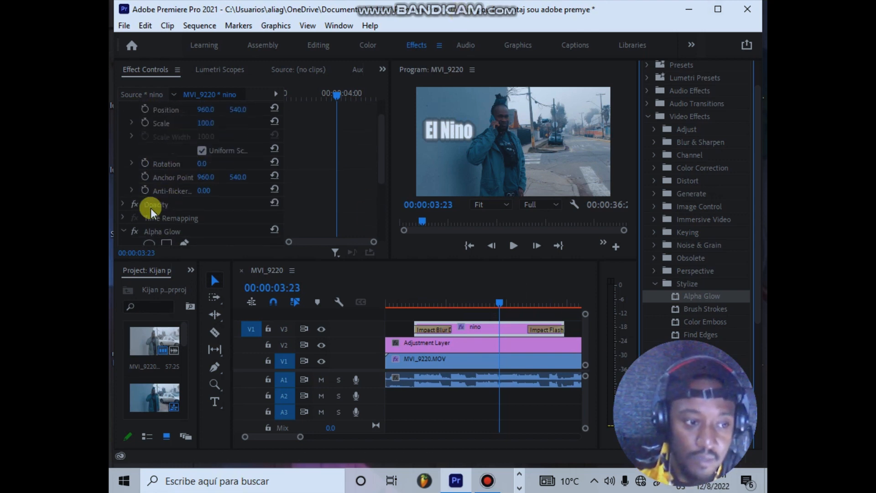
{"action": "scroll", "coordinate": [146, 215], "scroll_direction": "down", "scroll_amount": 2}
{"action": "scroll", "coordinate": [151, 156], "scroll_direction": "up", "scroll_amount": 3}
{"action": "scroll", "coordinate": [148, 203], "scroll_direction": "down", "scroll_amount": 3}
{"action": "scroll", "coordinate": [148, 203], "scroll_direction": "down", "scroll_amount": 5}
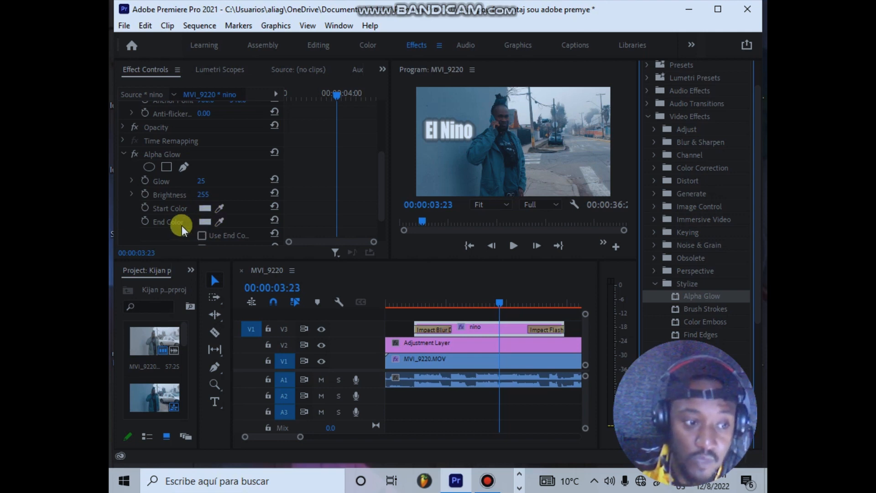
{"action": "left_click", "coordinate": [208, 223]}
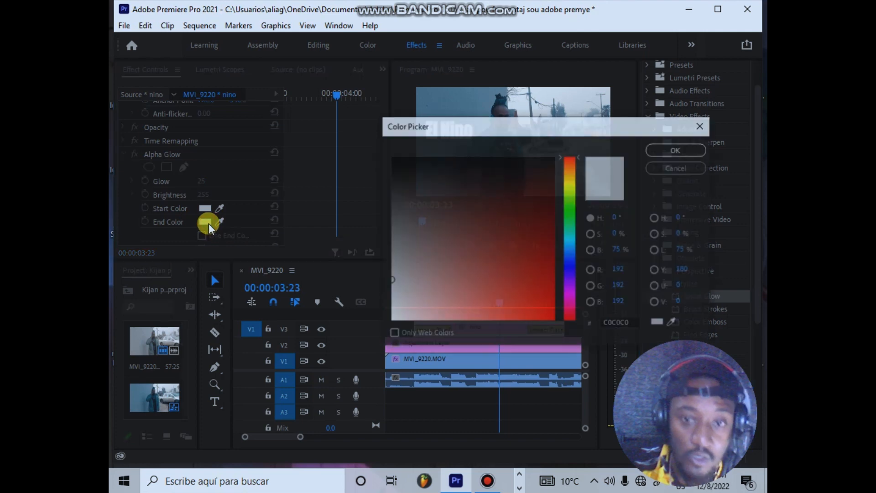
{"action": "left_click_drag", "start_coordinate": [567, 270], "coordinate": [573, 252]}
{"action": "left_click", "coordinate": [550, 293]}
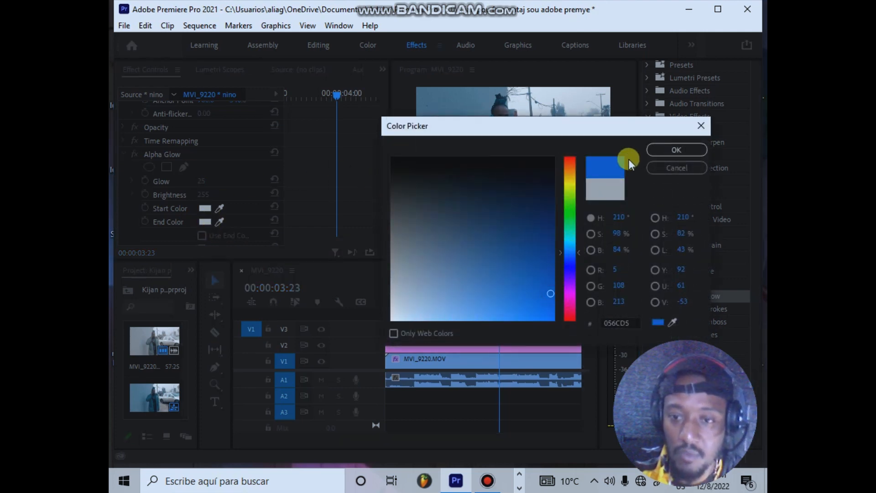
{"action": "left_click", "coordinate": [662, 150]}
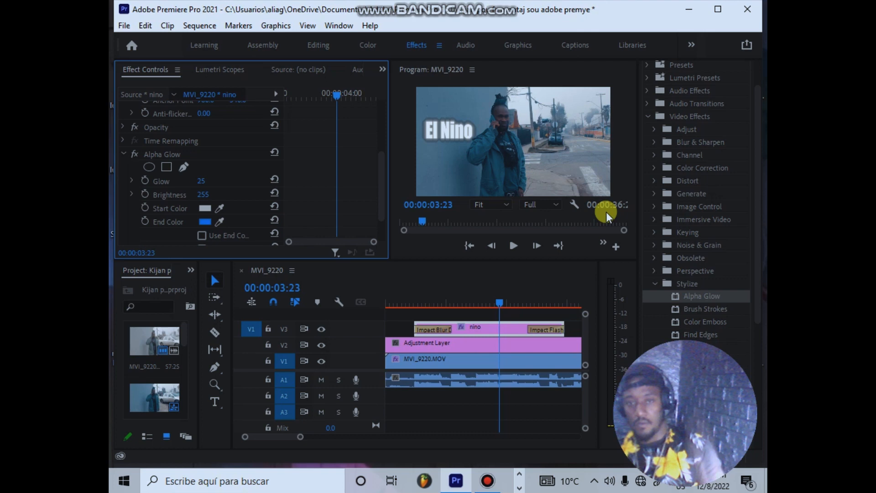
Step: Enable Use End Color in the nino title's Alpha Glow effect and save the project
{"action": "left_click", "coordinate": [493, 308]}
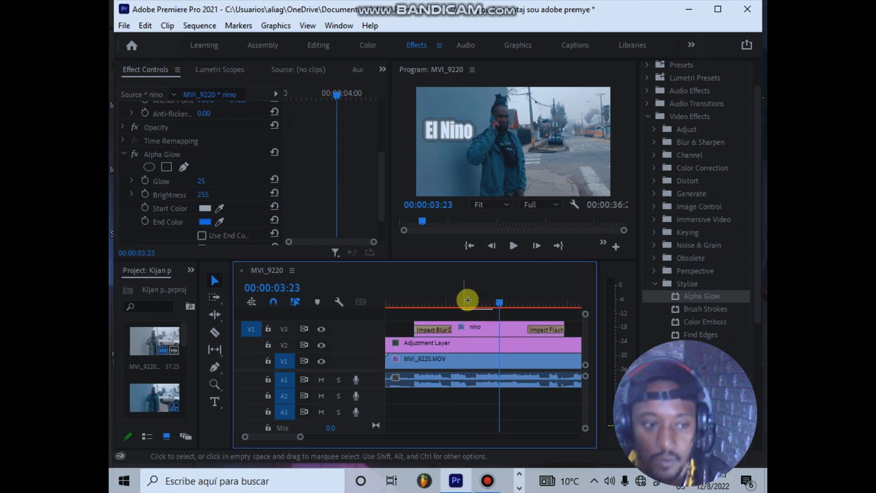
{"action": "left_click", "coordinate": [488, 329]}
{"action": "left_click", "coordinate": [385, 185]}
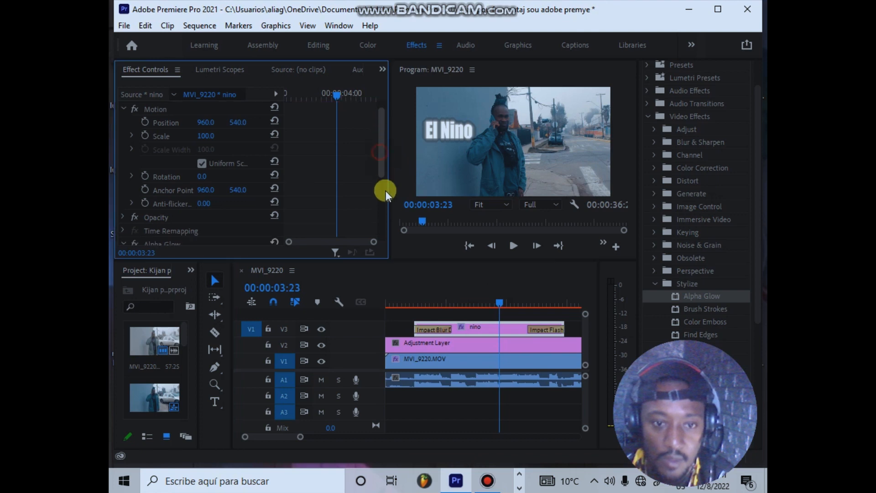
{"action": "left_click_drag", "start_coordinate": [385, 185], "coordinate": [383, 224]}
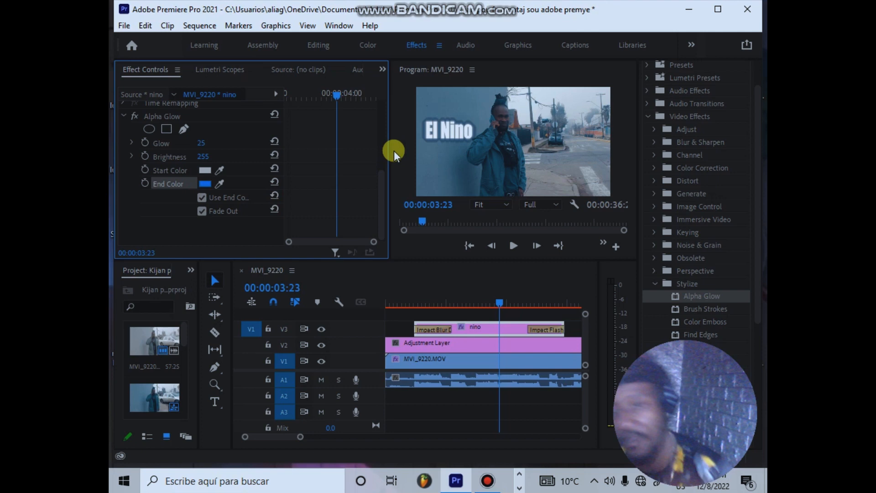
{"action": "key", "text": "ctrl+s"}
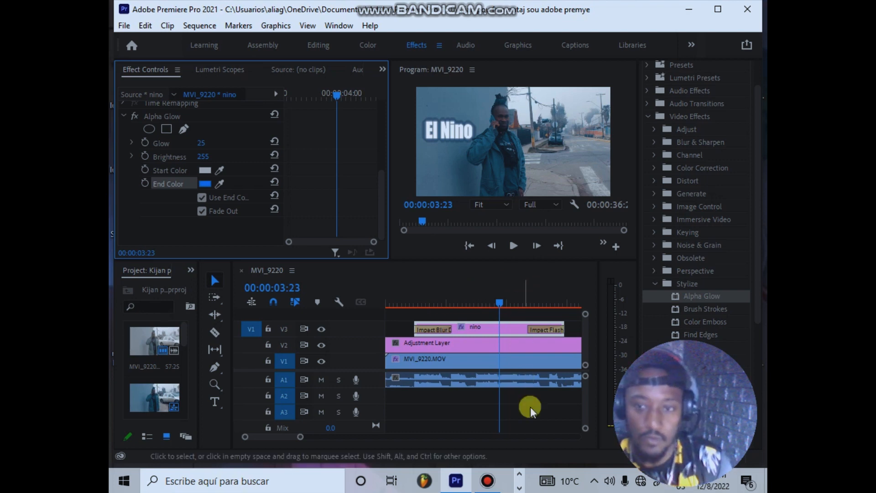
{"action": "left_click", "coordinate": [488, 481]}
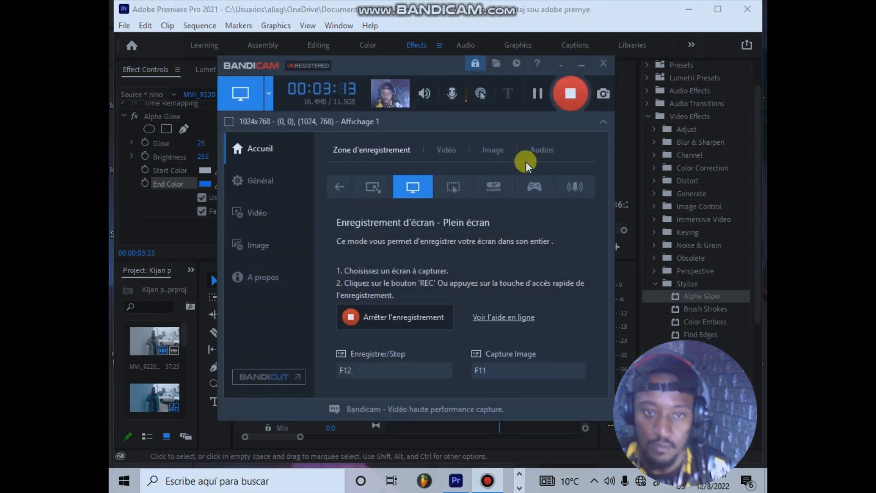
{"action": "left_click", "coordinate": [578, 99]}
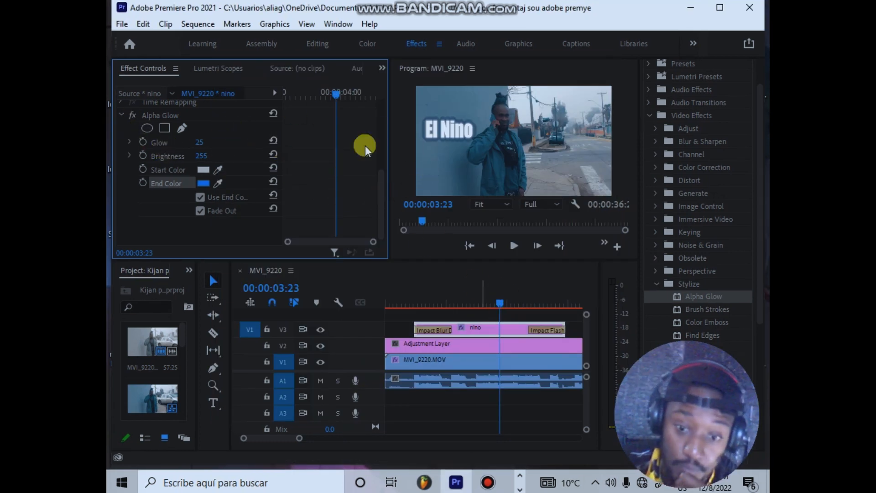
Step: Switch to the Assembly workspace, move the playhead to 00:00:00:19 and enlarge the timeline area by narrowing the project and tools areas
{"action": "left_click", "coordinate": [254, 43]}
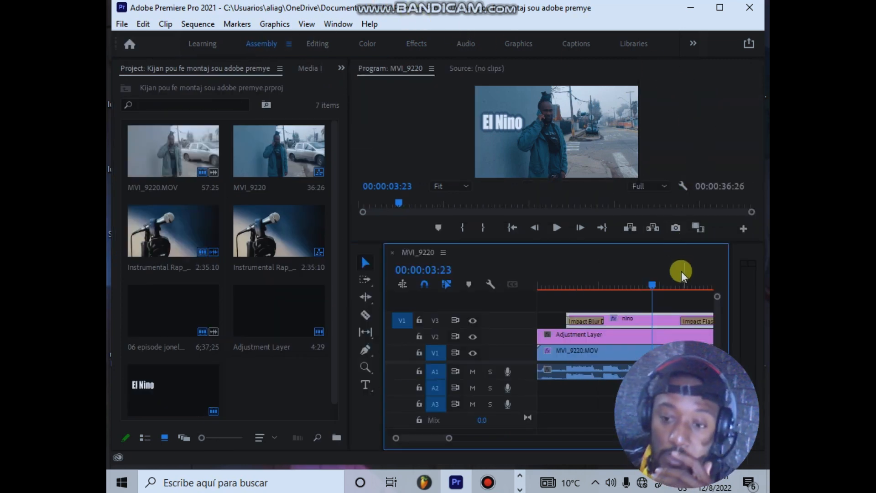
{"action": "left_click_drag", "start_coordinate": [652, 286], "coordinate": [557, 302]}
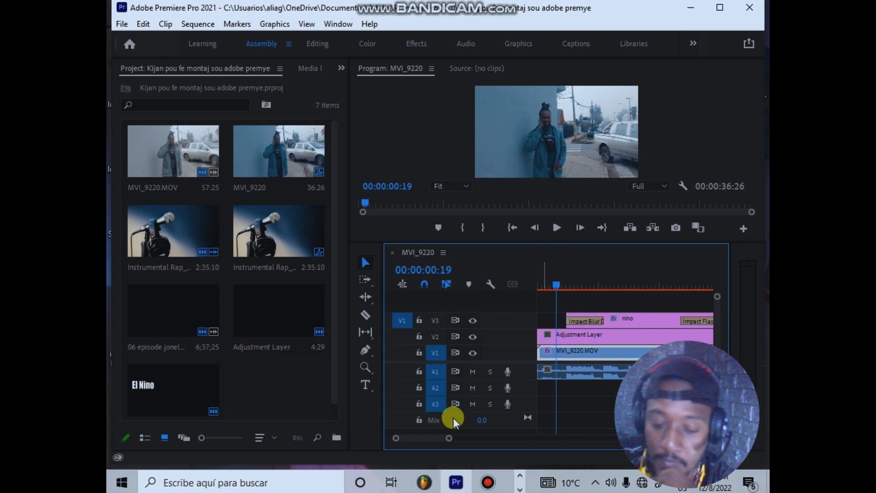
{"action": "left_click_drag", "start_coordinate": [454, 445], "coordinate": [483, 439]}
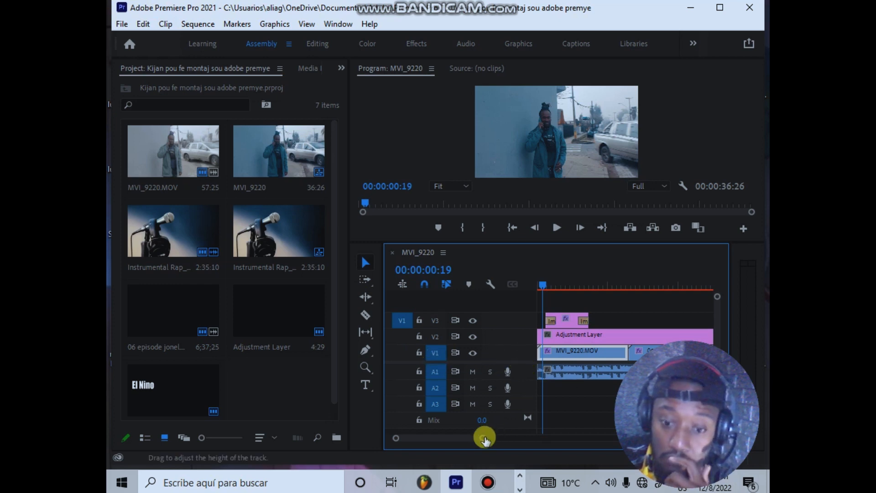
{"action": "mouse_move", "coordinate": [483, 438]}
{"action": "left_mouse_down"}
{"action": "mouse_move", "coordinate": [510, 438]}
{"action": "mouse_move", "coordinate": [491, 438]}
{"action": "left_mouse_up"}
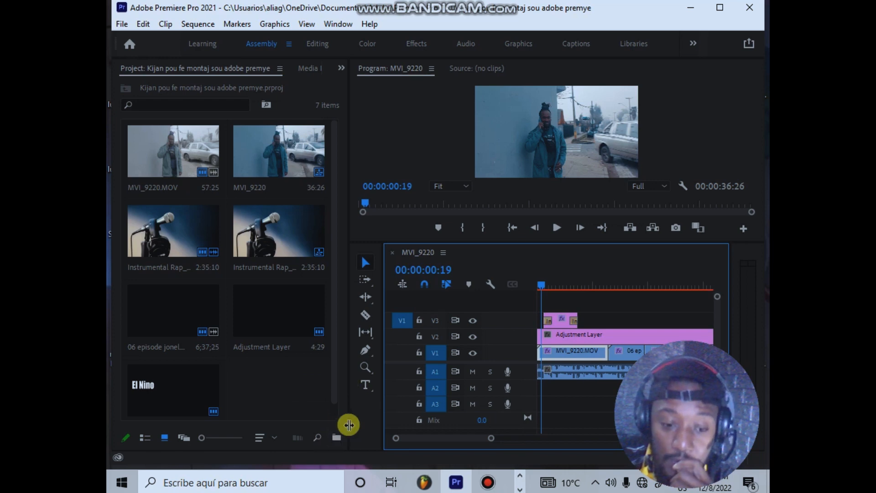
{"action": "left_click_drag", "start_coordinate": [358, 419], "coordinate": [317, 399]}
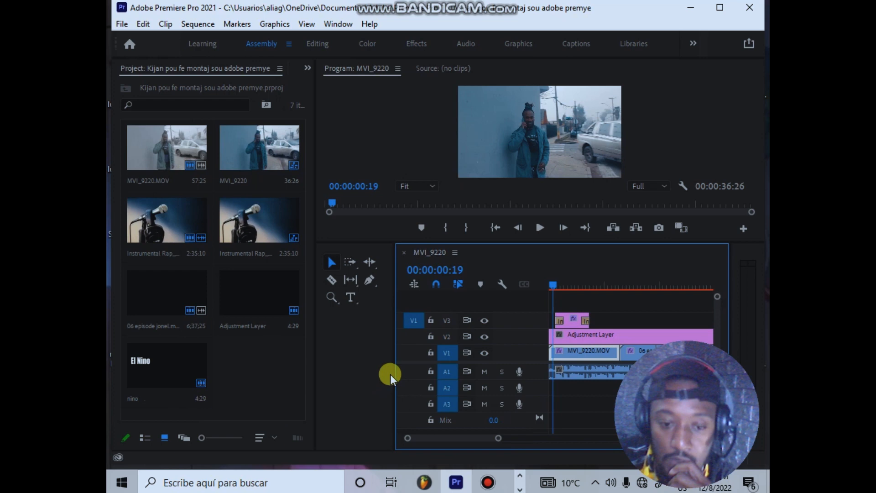
{"action": "left_click_drag", "start_coordinate": [393, 368], "coordinate": [338, 373]}
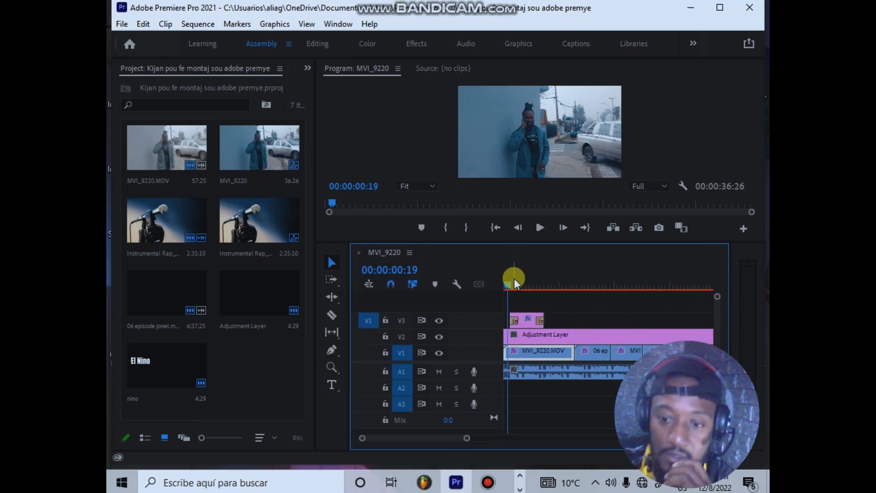
Step: Move the playhead to 00:00:06:14 and apply the Crop effect from the Transform video effects to the adjustment layer
{"action": "left_click_drag", "start_coordinate": [514, 279], "coordinate": [551, 273]}
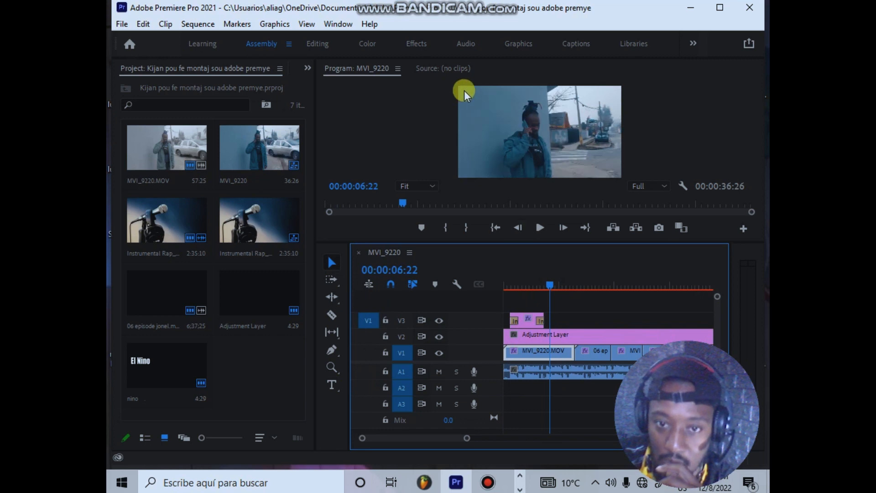
{"action": "left_click_drag", "start_coordinate": [510, 290], "coordinate": [551, 289]}
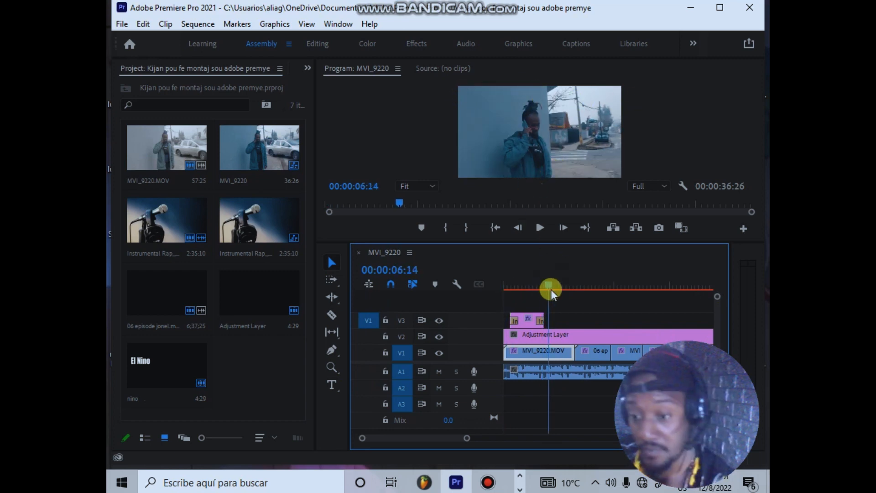
{"action": "left_click", "coordinate": [563, 335]}
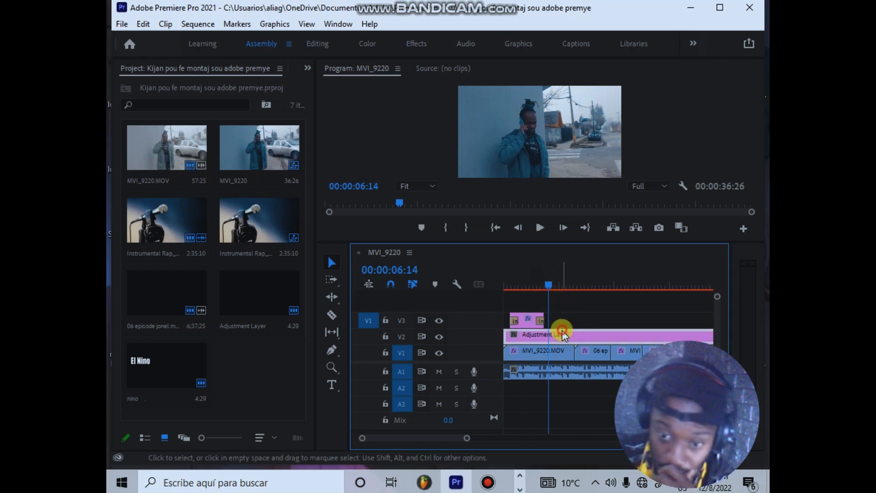
{"action": "left_click", "coordinate": [414, 44]}
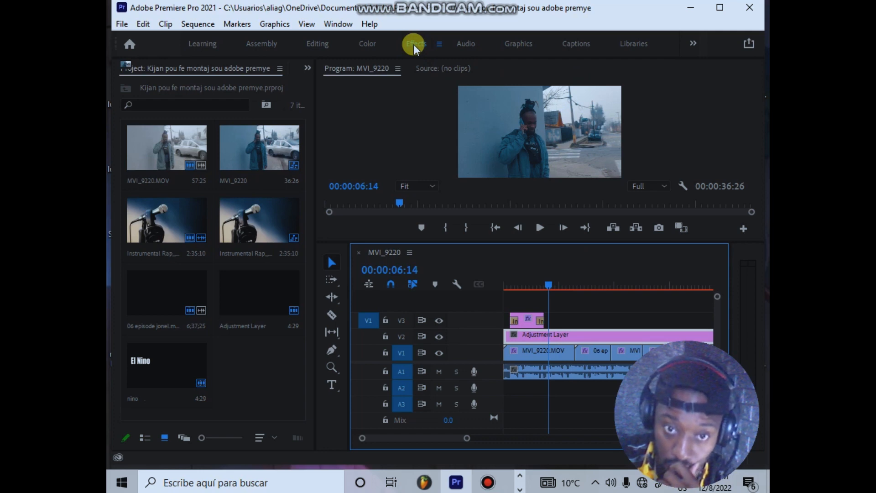
{"action": "left_click", "coordinate": [413, 44]}
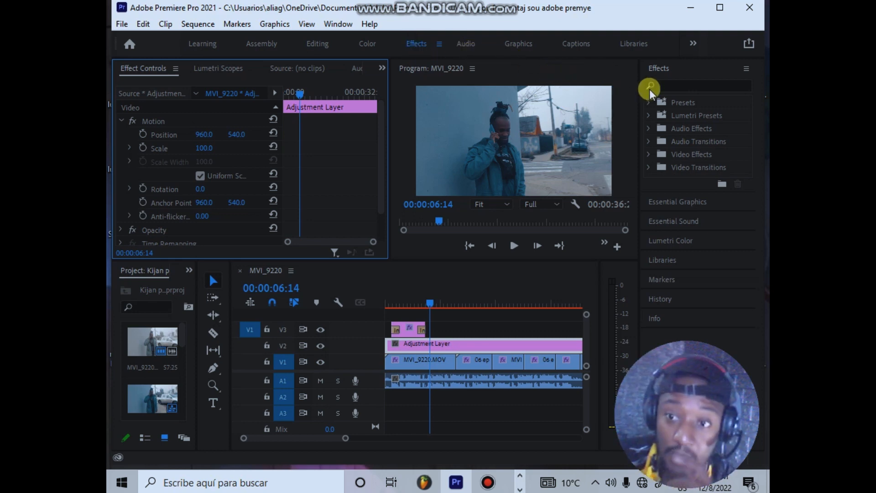
{"action": "left_click", "coordinate": [669, 85]}
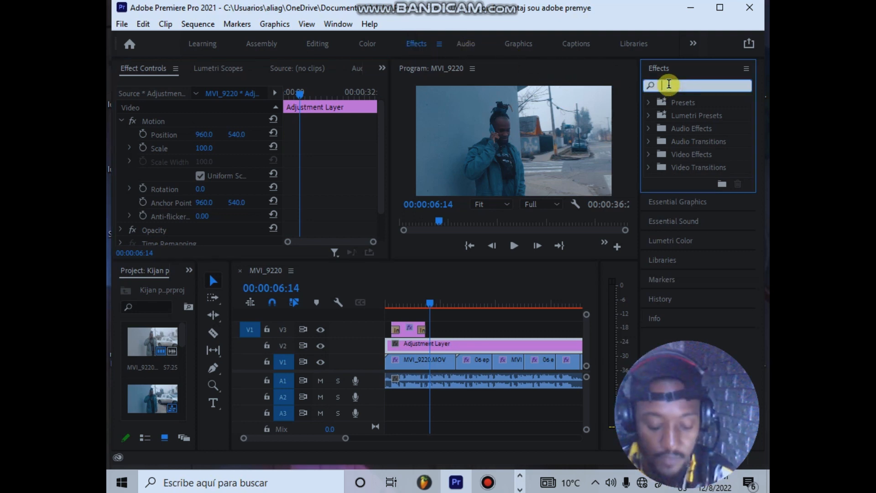
{"action": "type", "text": "crop"}
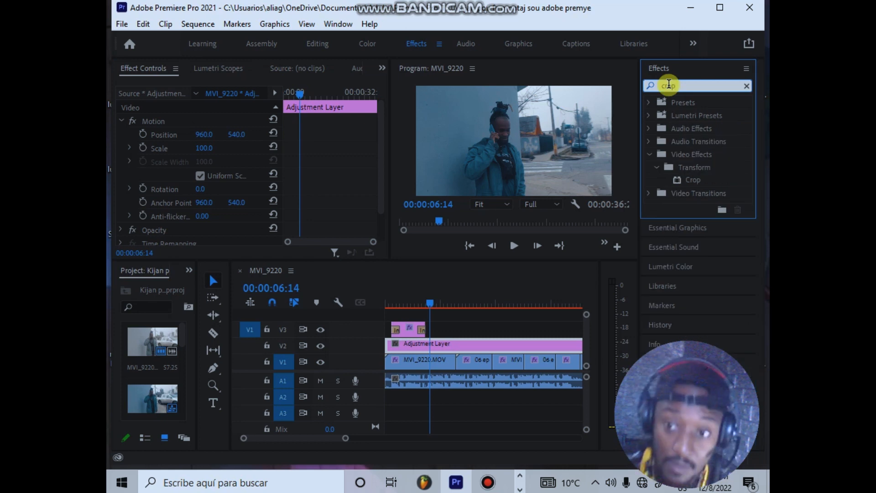
{"action": "left_click", "coordinate": [691, 181]}
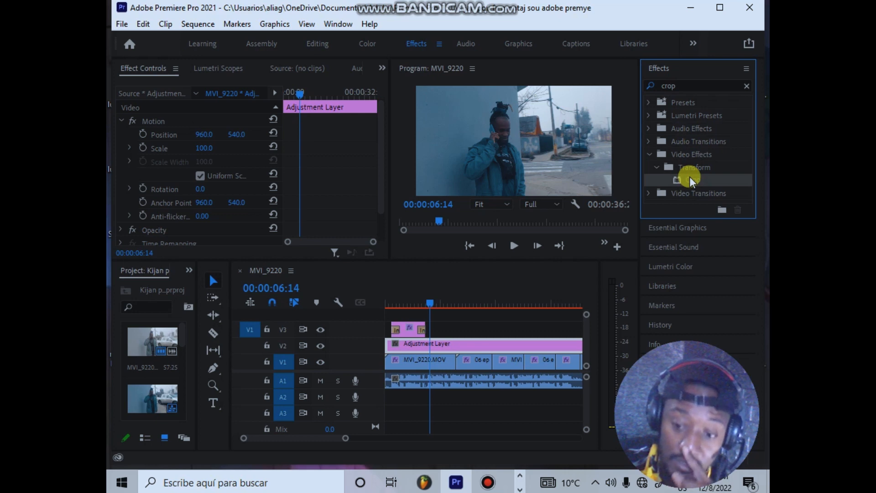
{"action": "left_click_drag", "start_coordinate": [691, 181], "coordinate": [497, 346]}
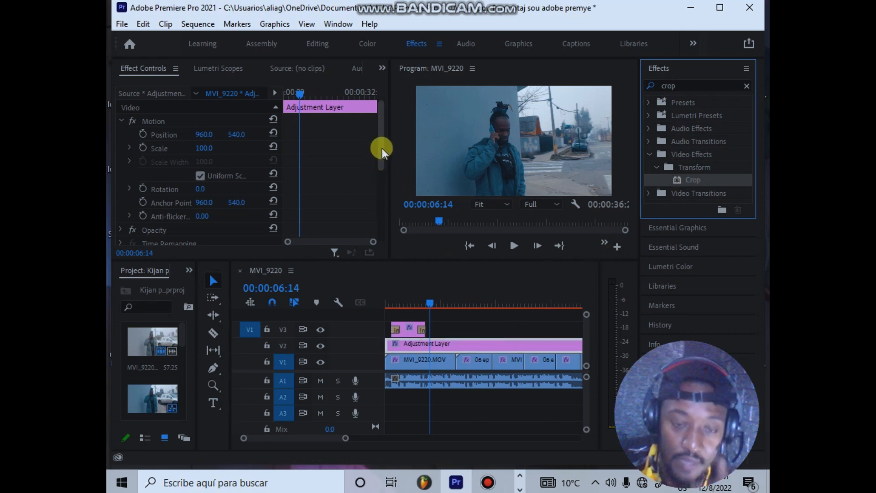
Step: Set the Left and Top values of the adjustment layer's Crop effect to 8%
{"action": "left_click_drag", "start_coordinate": [381, 151], "coordinate": [381, 221]}
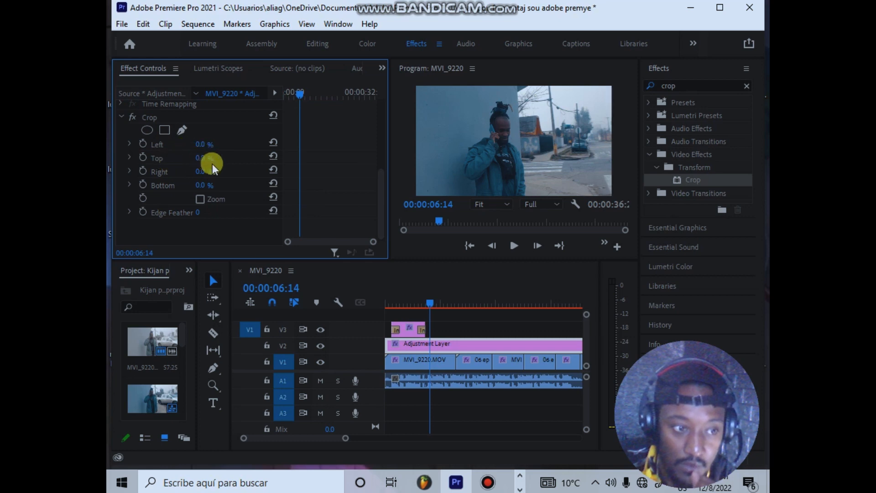
{"action": "left_click", "coordinate": [213, 142]}
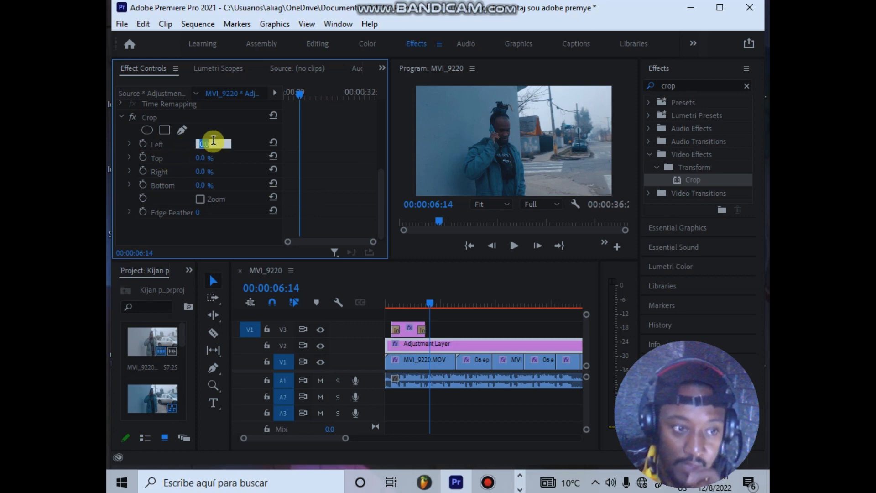
{"action": "type", "text": "8"}
{"action": "key", "text": "Return"}
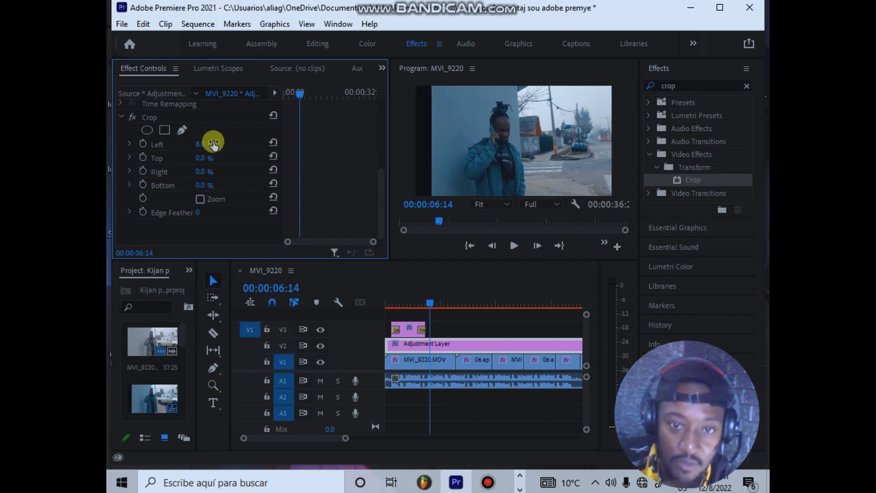
{"action": "left_click", "coordinate": [214, 155]}
{"action": "type", "text": "8"}
{"action": "key", "text": "Return"}
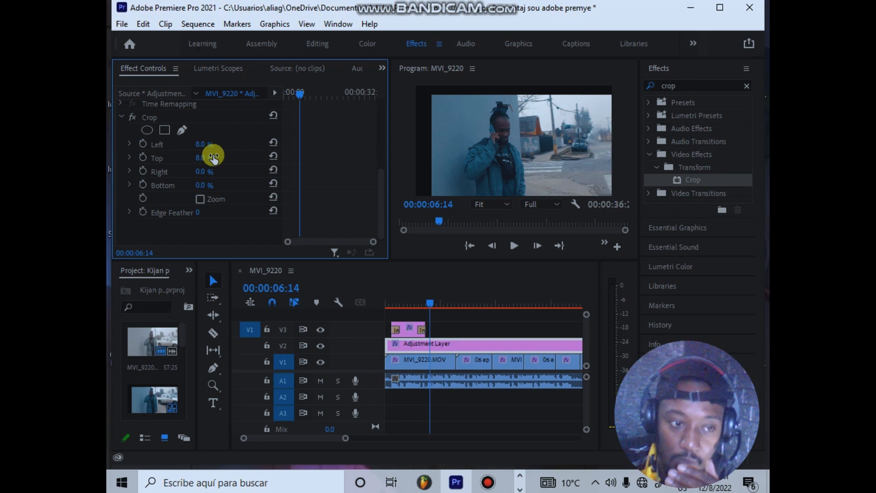
Step: Set the Right and Bottom values of the adjustment layer's Crop effect to 8%
{"action": "left_click", "coordinate": [213, 169]}
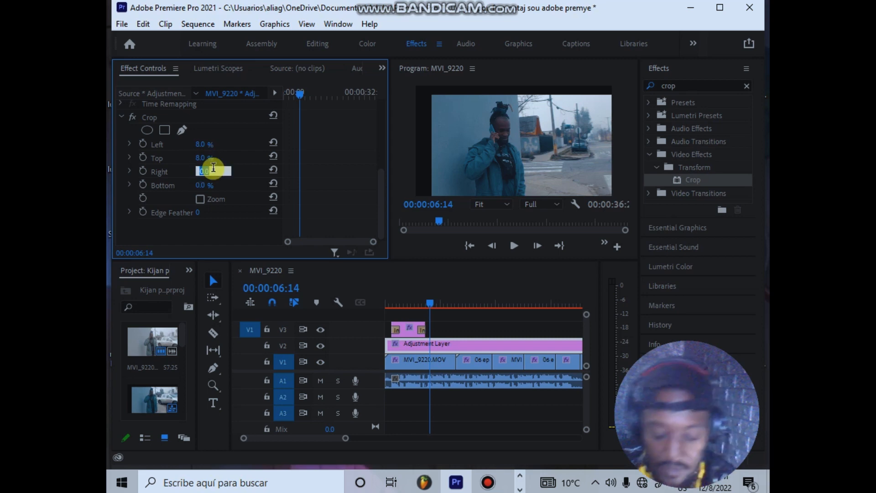
{"action": "type", "text": "8"}
{"action": "key", "text": "Return"}
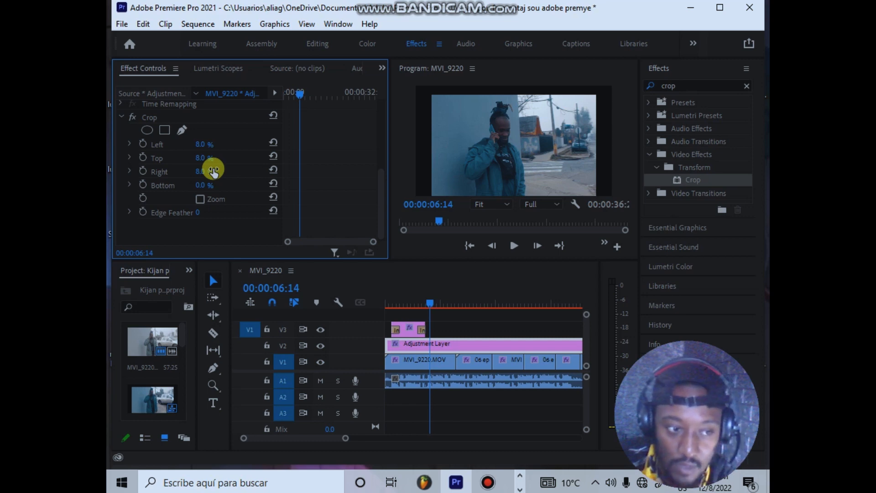
{"action": "left_click", "coordinate": [213, 181]}
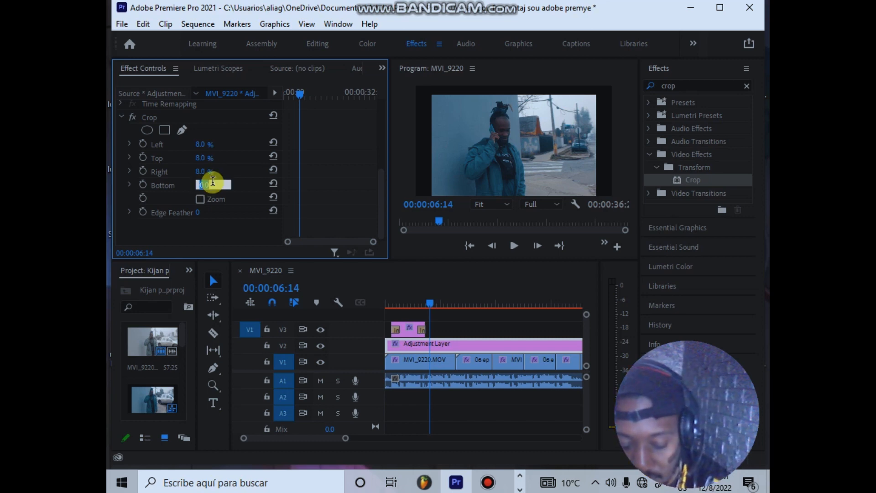
{"action": "type", "text": "8"}
{"action": "key", "text": "Return"}
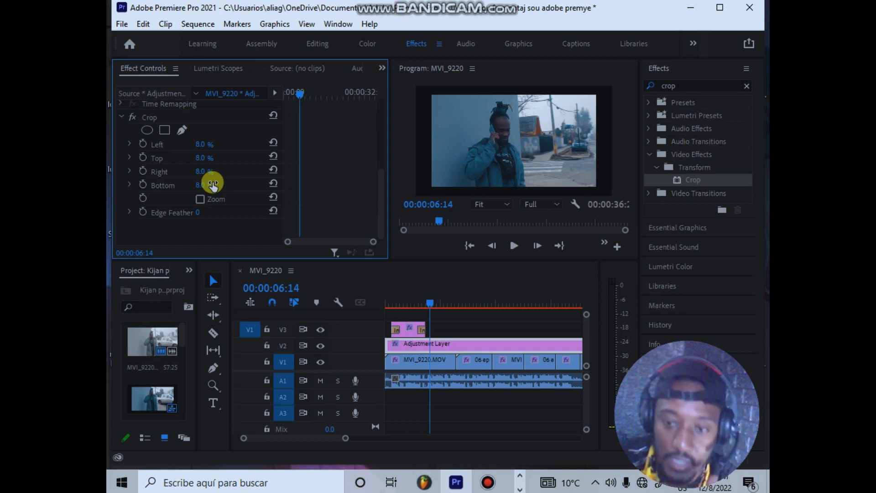
Step: Undo the 8% values entered for all four sides of the adjustment layer's Crop effect
{"action": "key", "text": "ctrl+z"}
{"action": "key", "text": "z"}
{"action": "key", "text": "ctrl+z"}
{"action": "key", "text": "ctrl+z"}
{"action": "key", "text": "ctrl+z"}
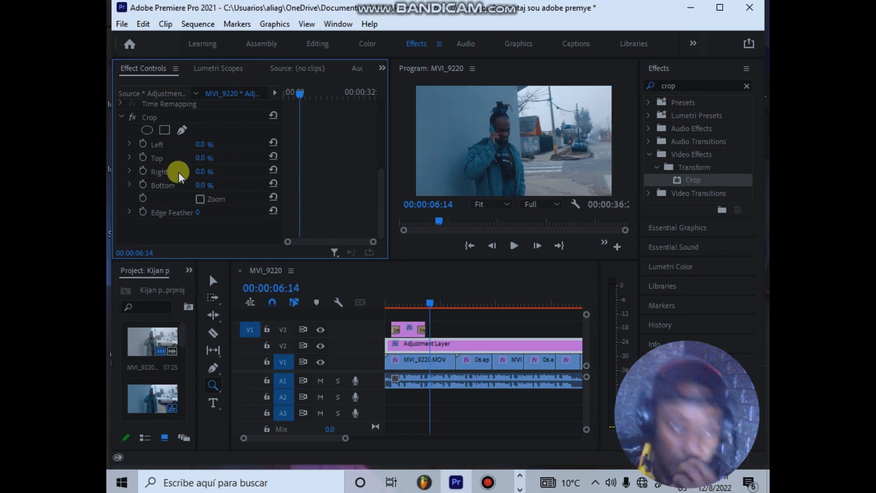
Step: Set the Top and Bottom values of the adjustment layer's Crop effect to 10%
{"action": "left_click", "coordinate": [203, 157]}
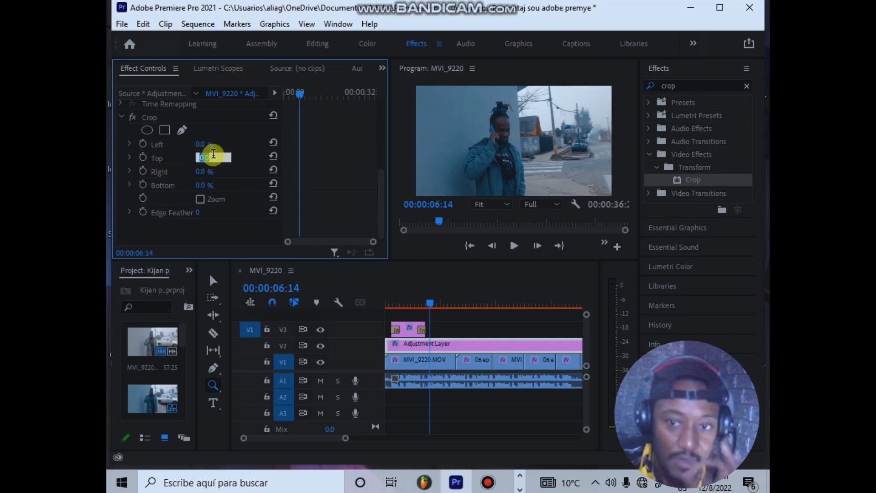
{"action": "type", "text": "10"}
{"action": "key", "text": "Return"}
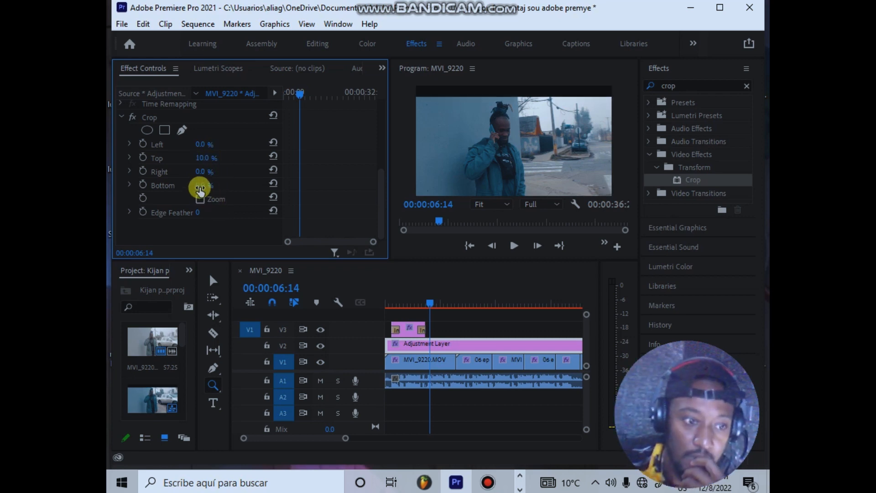
{"action": "left_click", "coordinate": [205, 184]}
{"action": "type", "text": "10"}
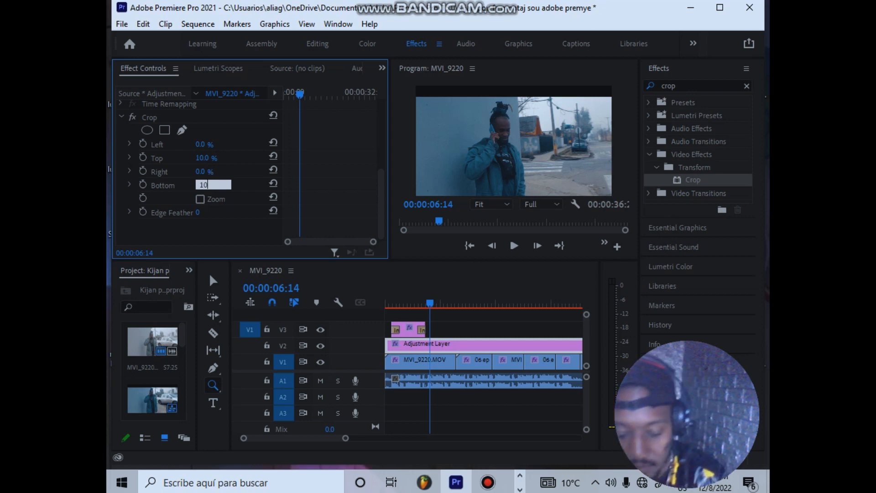
{"action": "key", "text": "Return"}
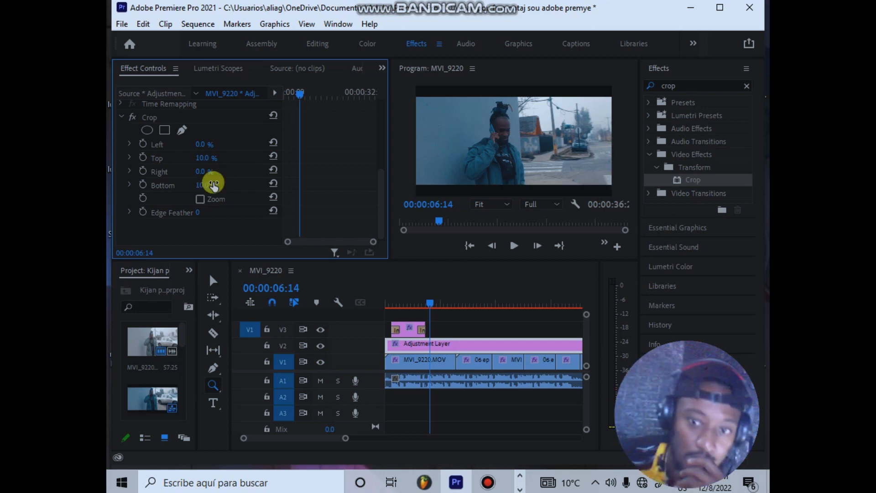
Step: Preview the cropped framing by playing the sequence and scrubbing through the following clips to 00:00:18:28
{"action": "key", "text": "space"}
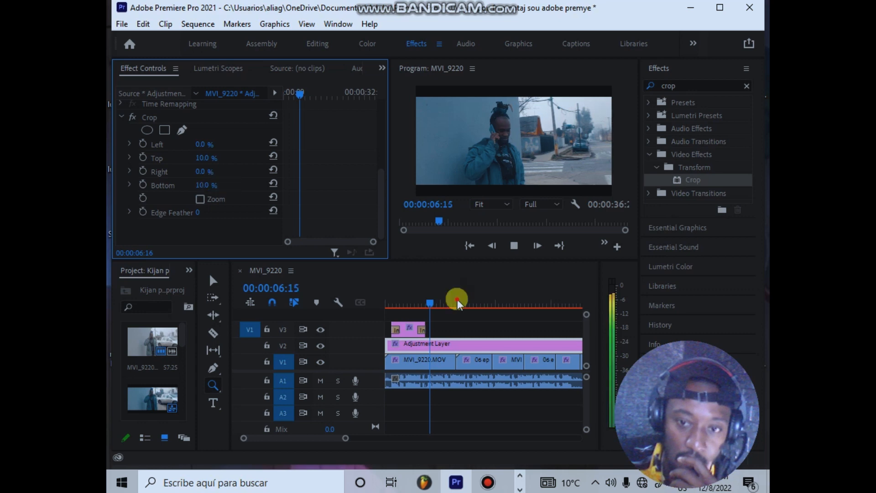
{"action": "left_click", "coordinate": [469, 301]}
{"action": "left_click_drag", "start_coordinate": [471, 298], "coordinate": [521, 294]}
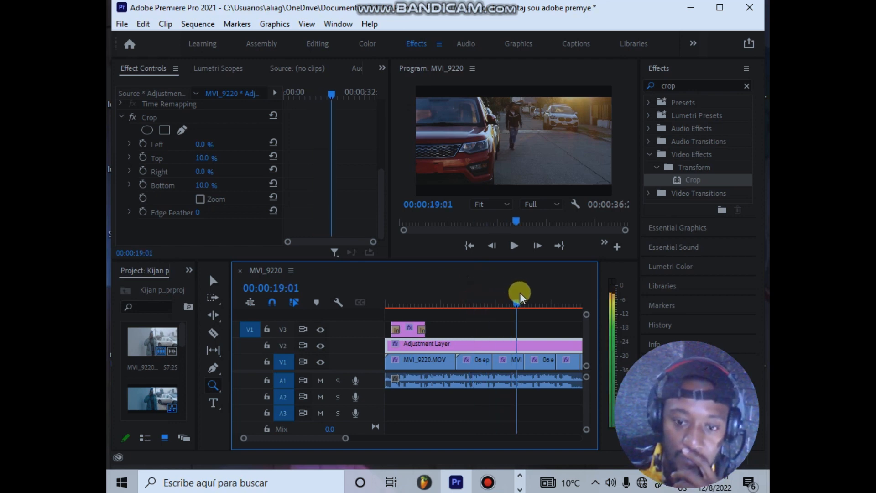
{"action": "left_click_drag", "start_coordinate": [520, 293], "coordinate": [519, 297]}
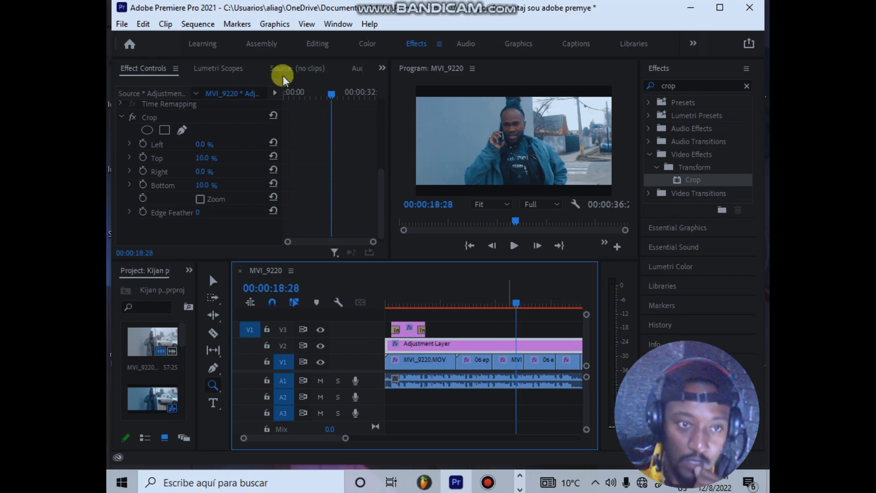
Step: Switch to the Assembly workspace and extend the end of the audio clip on A1 to 00:00:38:12
{"action": "left_click", "coordinate": [266, 46]}
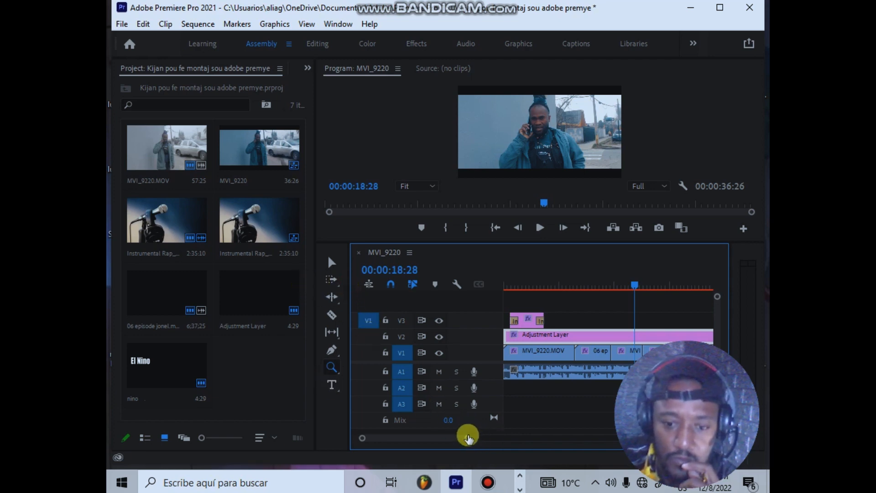
{"action": "left_click_drag", "start_coordinate": [469, 437], "coordinate": [547, 439]}
{"action": "left_click_drag", "start_coordinate": [541, 278], "coordinate": [565, 285]}
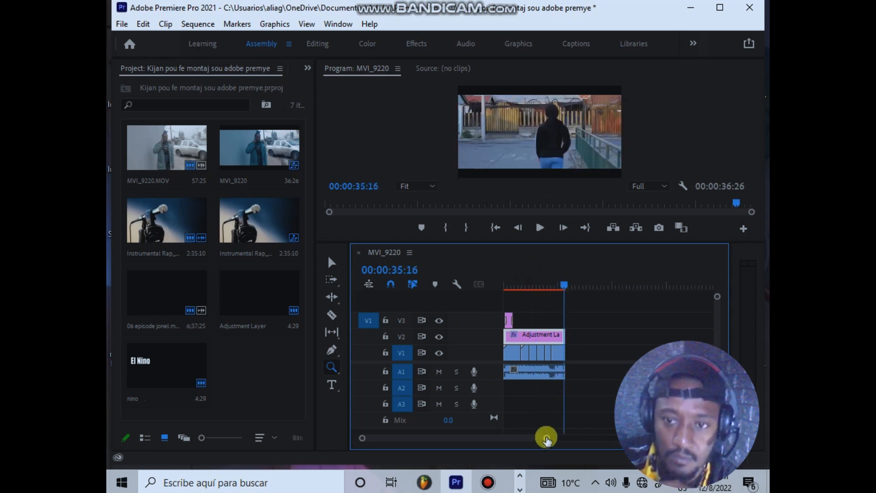
{"action": "left_click_drag", "start_coordinate": [546, 439], "coordinate": [521, 445]}
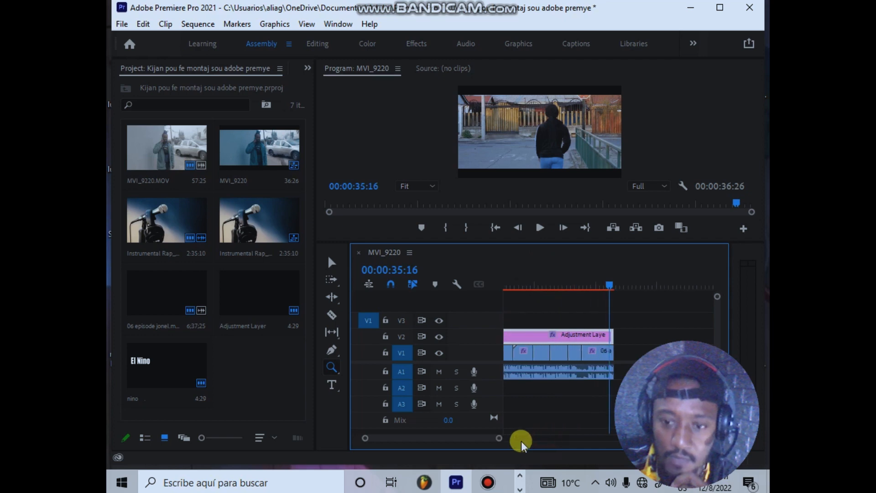
{"action": "left_click", "coordinate": [328, 264]}
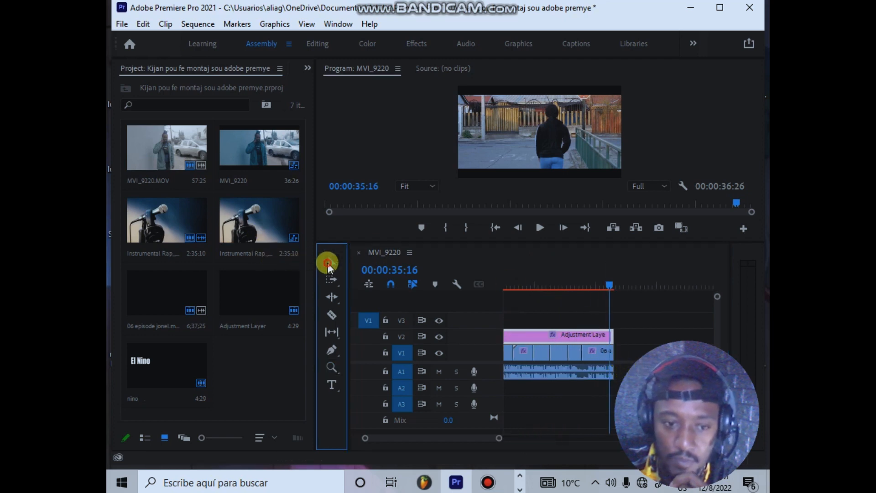
{"action": "left_click_drag", "start_coordinate": [612, 335], "coordinate": [619, 370]}
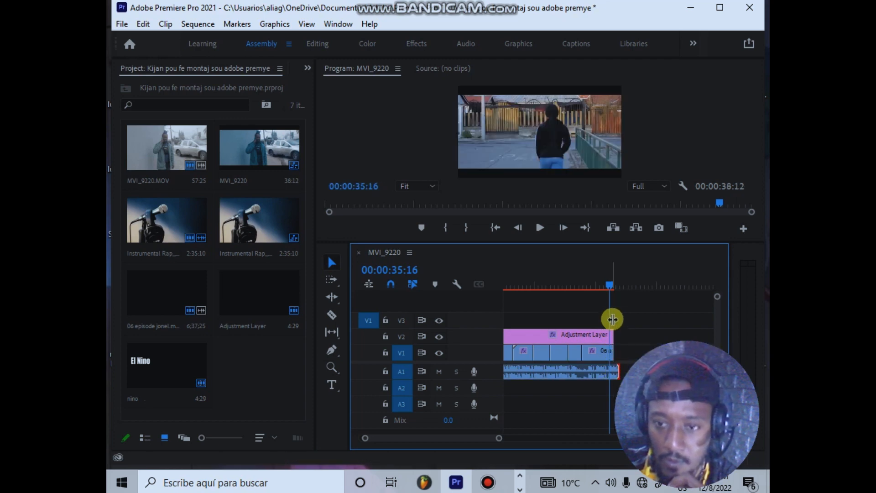
Step: Play the end of the sequence, move the playhead to 00:00:37:27 and save the project
{"action": "key", "text": "space"}
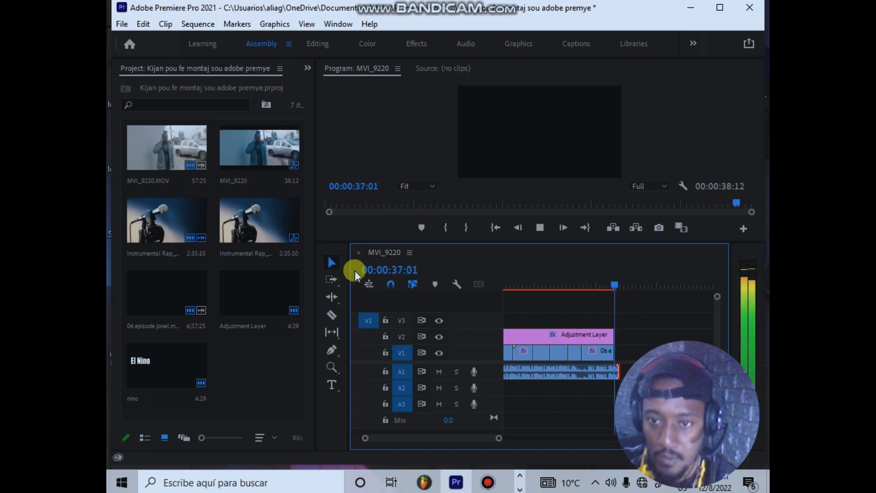
{"action": "key", "text": "space"}
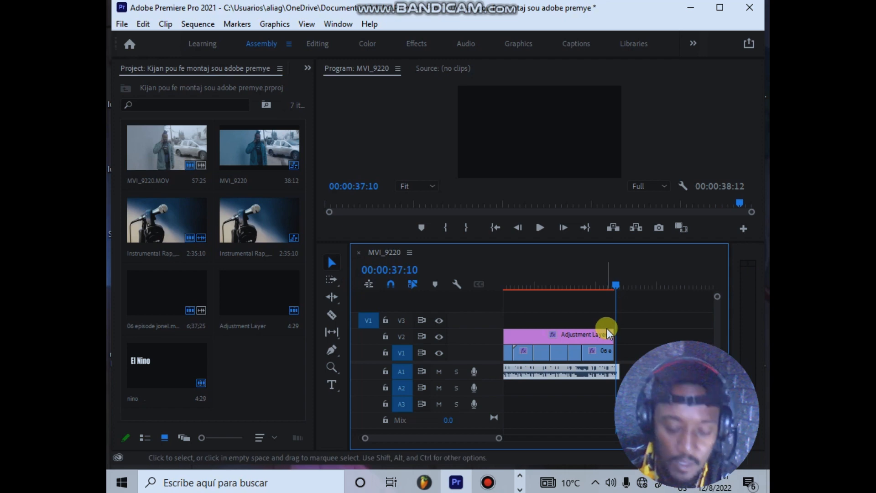
{"action": "mouse_move", "coordinate": [620, 284]}
{"action": "left_mouse_down"}
{"action": "mouse_move", "coordinate": [604, 296]}
{"action": "mouse_move", "coordinate": [618, 295]}
{"action": "left_mouse_up"}
{"action": "key", "text": "ctrl+s"}
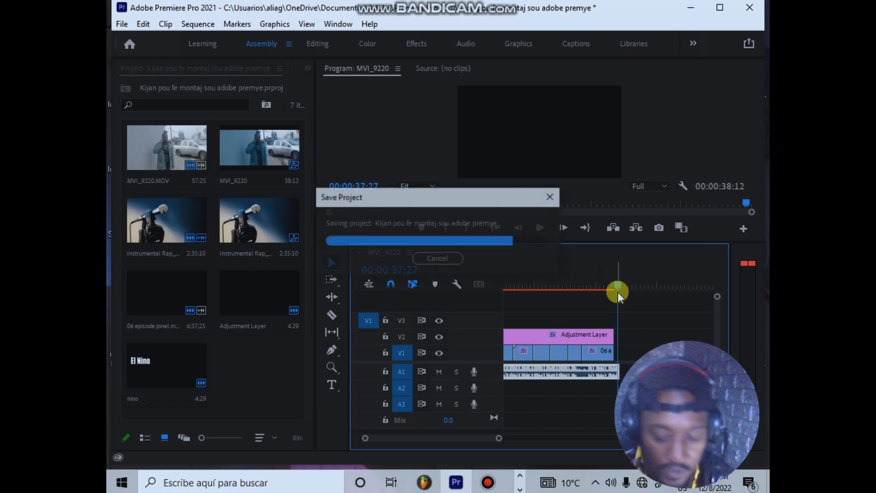
Step: Move the playhead to 00:00:25:05 and nest all clips in the timeline into a sequence named "El nino"
{"action": "left_click", "coordinate": [611, 284]}
{"action": "left_click", "coordinate": [569, 304]}
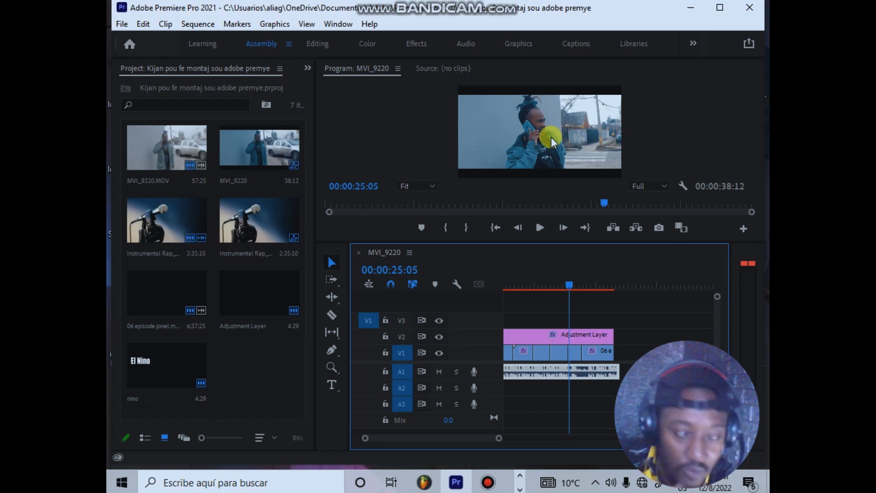
{"action": "left_click", "coordinate": [559, 339]}
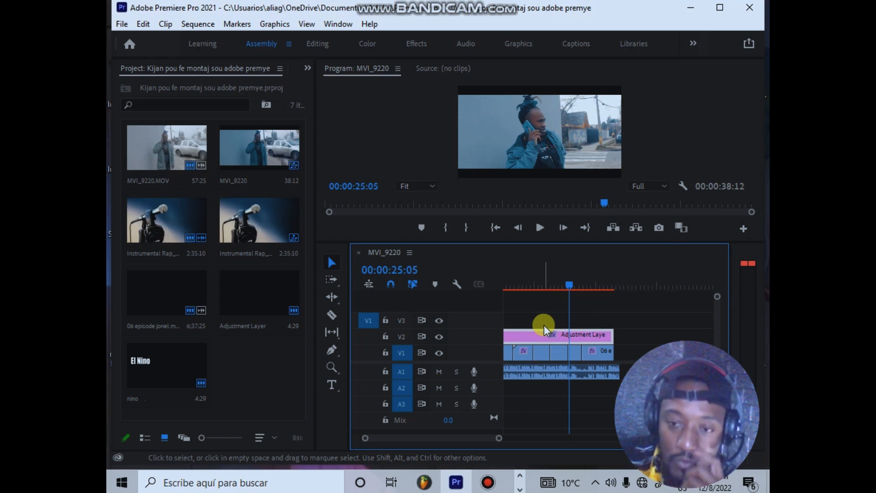
{"action": "left_click", "coordinate": [541, 352]}
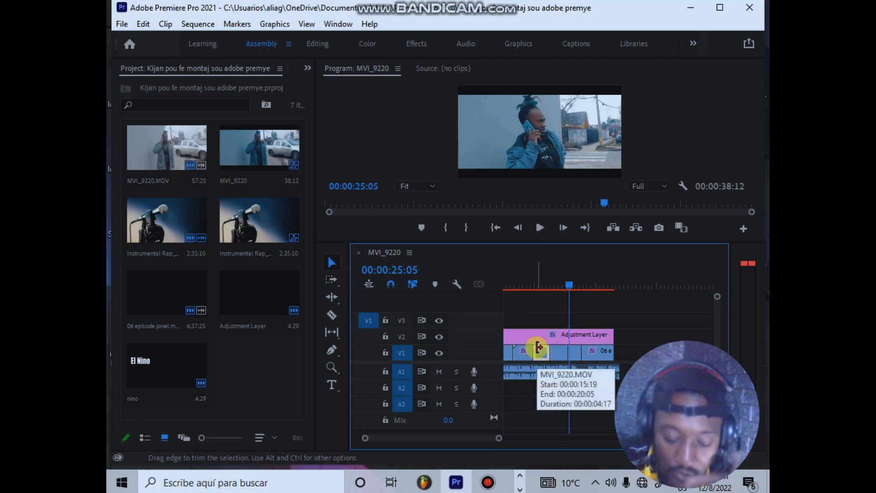
{"action": "key", "text": "ctrl+a"}
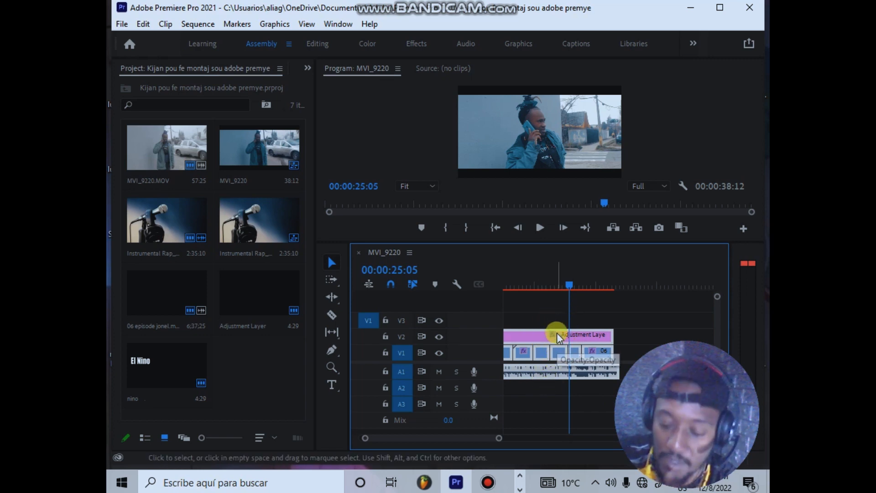
{"action": "right_click", "coordinate": [556, 333]}
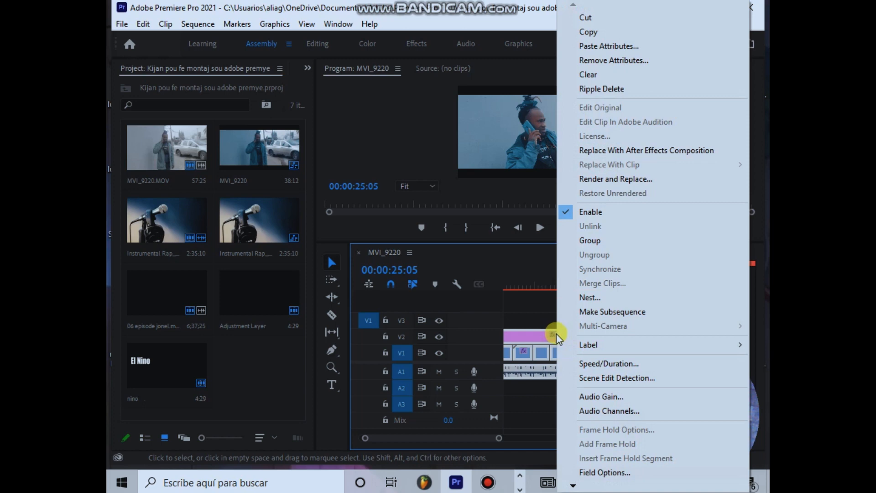
{"action": "left_click", "coordinate": [589, 299]}
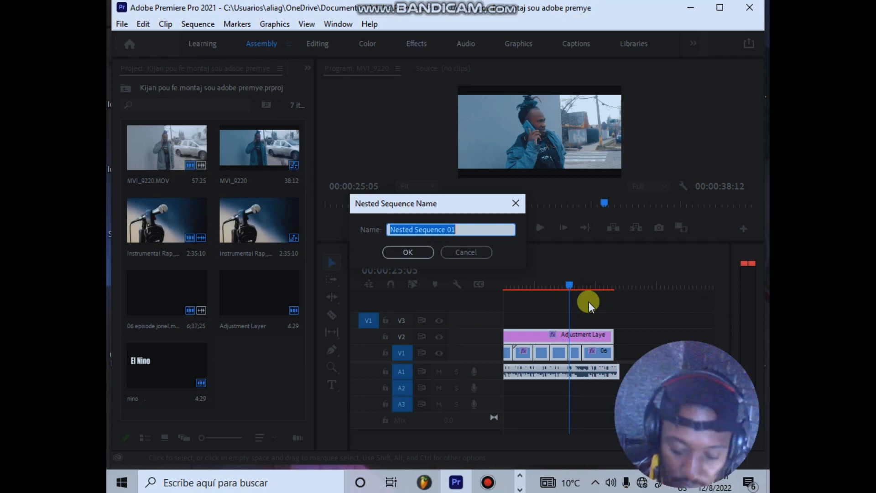
{"action": "type", "text": "El"}
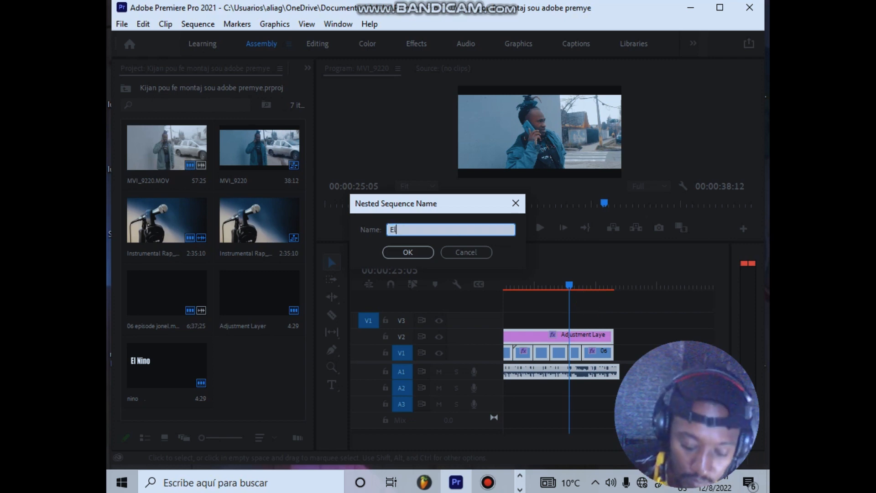
{"action": "type", "text": " nino"}
{"action": "key", "text": "Return"}
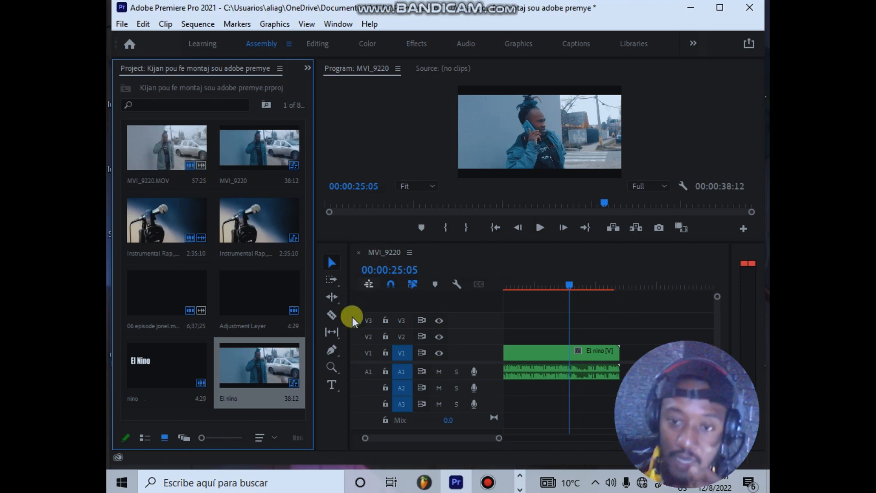
Step: Move the playhead to 00:00:10:22 and select the nested El nino clip in the timeline
{"action": "left_click_drag", "start_coordinate": [498, 438], "coordinate": [561, 437]}
{"action": "left_click_drag", "start_coordinate": [554, 289], "coordinate": [517, 289]}
{"action": "left_click", "coordinate": [530, 349]}
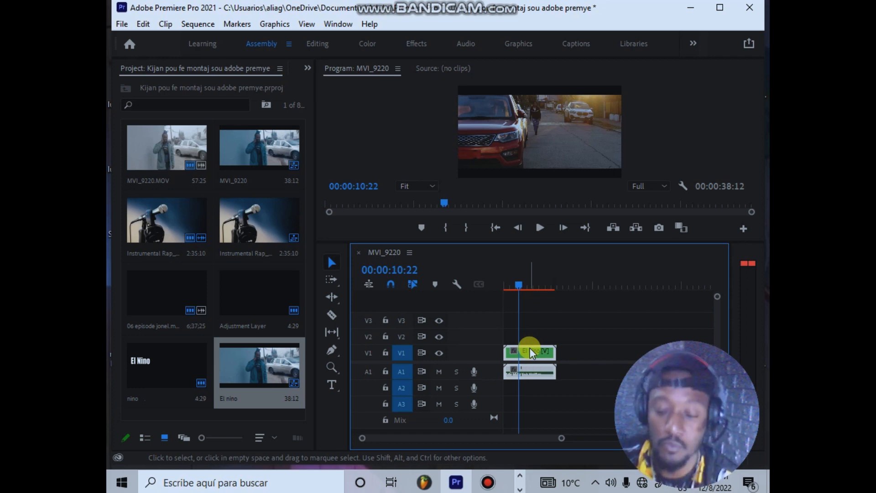
{"action": "left_click", "coordinate": [122, 24]}
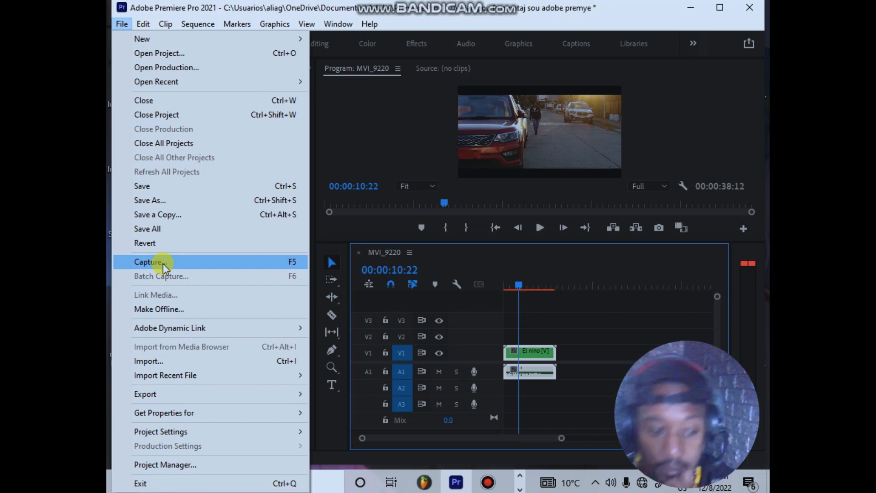
{"action": "mouse_move", "coordinate": [220, 391]}
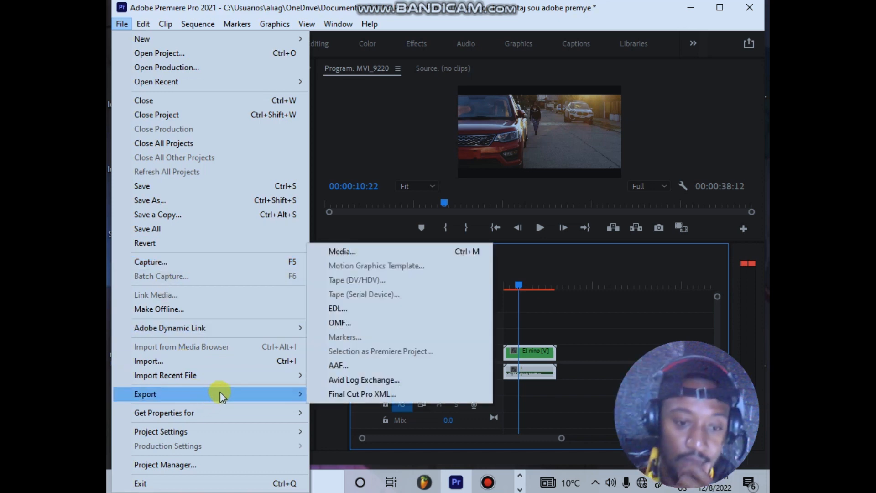
{"action": "left_click", "coordinate": [303, 393]}
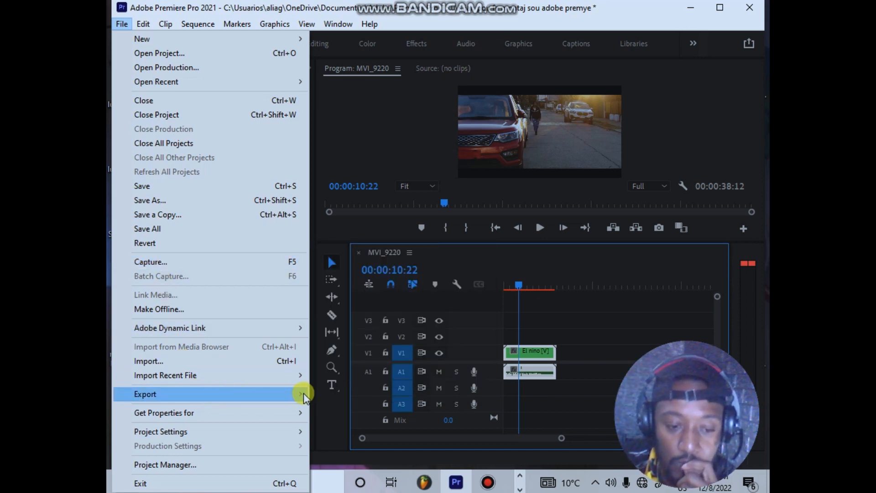
{"action": "left_click", "coordinate": [293, 396]}
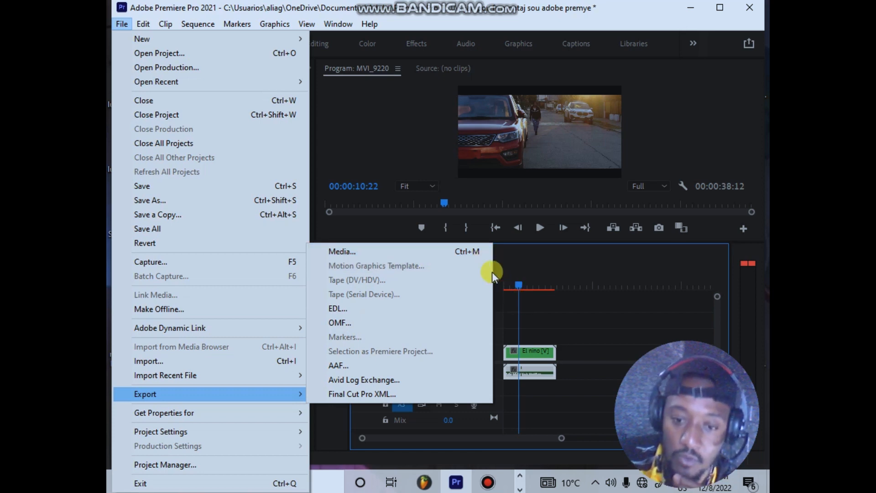
{"action": "left_click", "coordinate": [475, 256]}
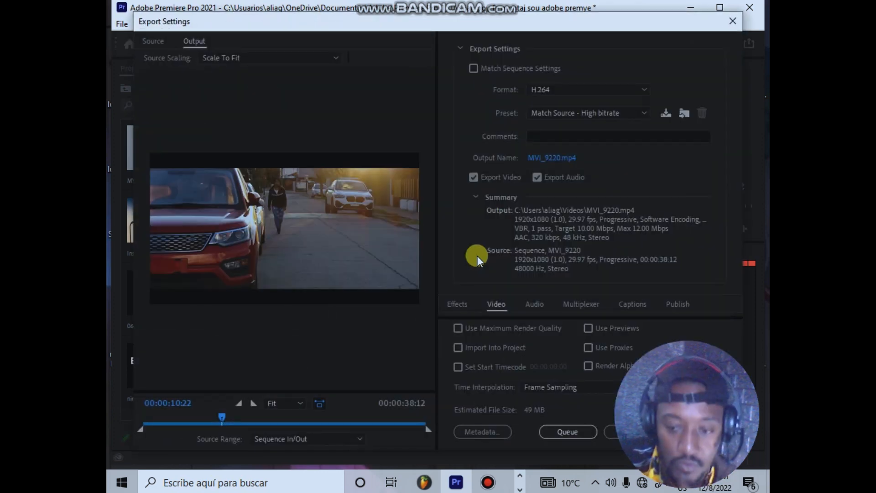
{"action": "left_click", "coordinate": [732, 22]}
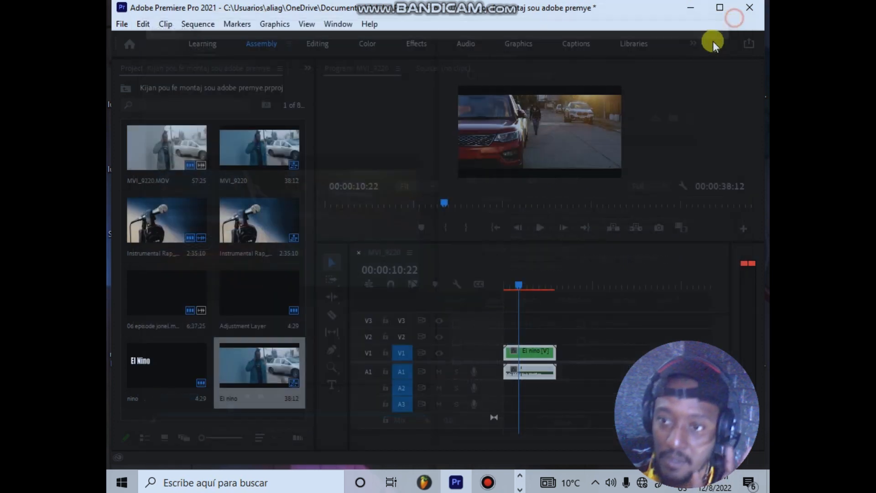
Step: Open the media export settings for the sequence and choose H.264 as the format
{"action": "key", "text": "ctrl+m"}
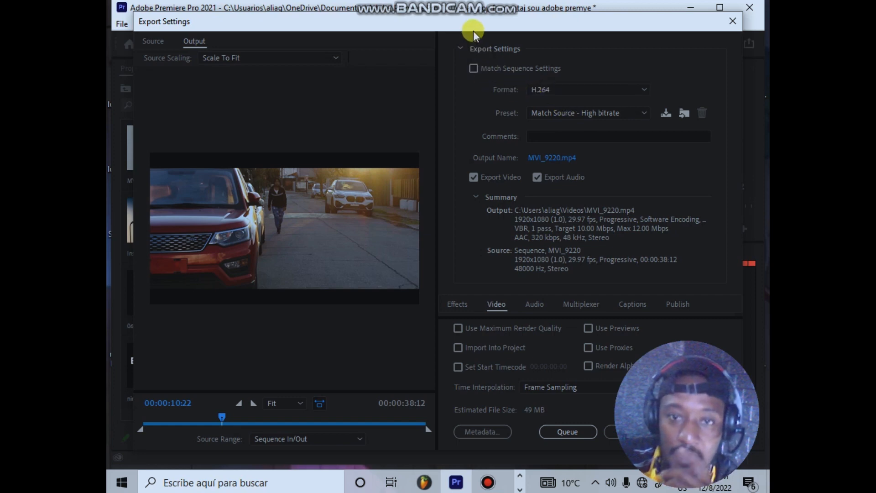
{"action": "left_click_drag", "start_coordinate": [475, 26], "coordinate": [479, 21]}
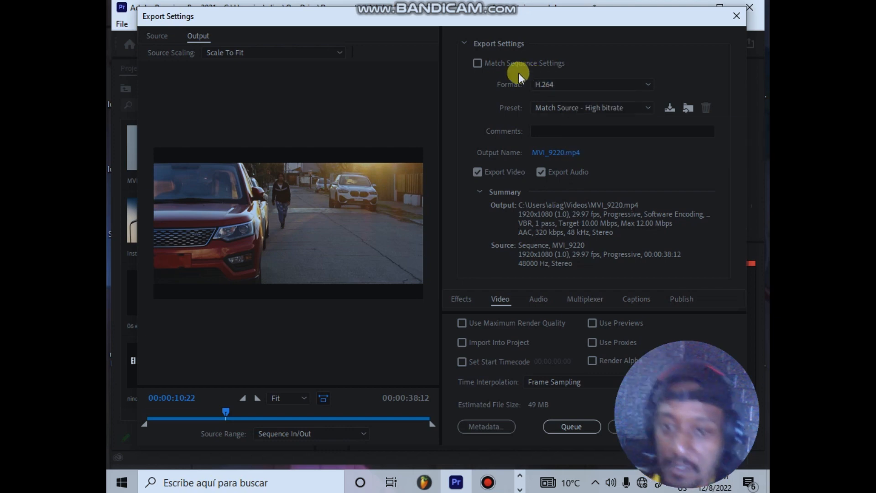
{"action": "left_click", "coordinate": [555, 84]}
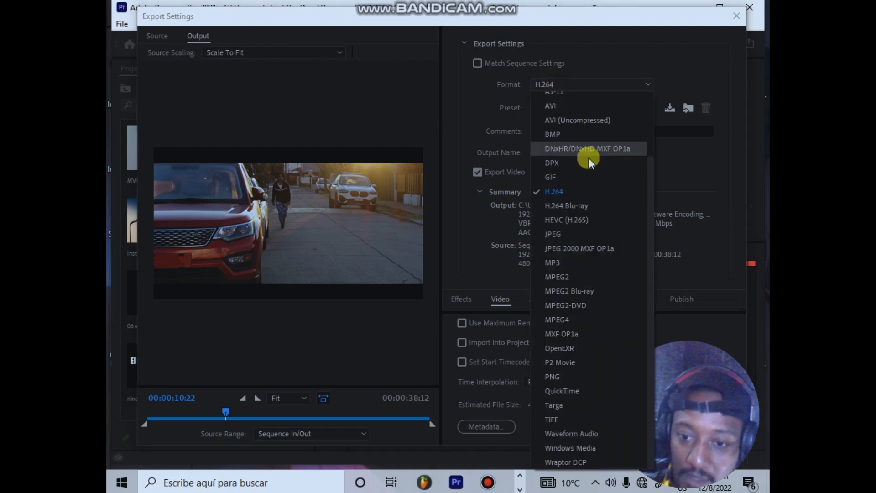
{"action": "left_click", "coordinate": [547, 192]}
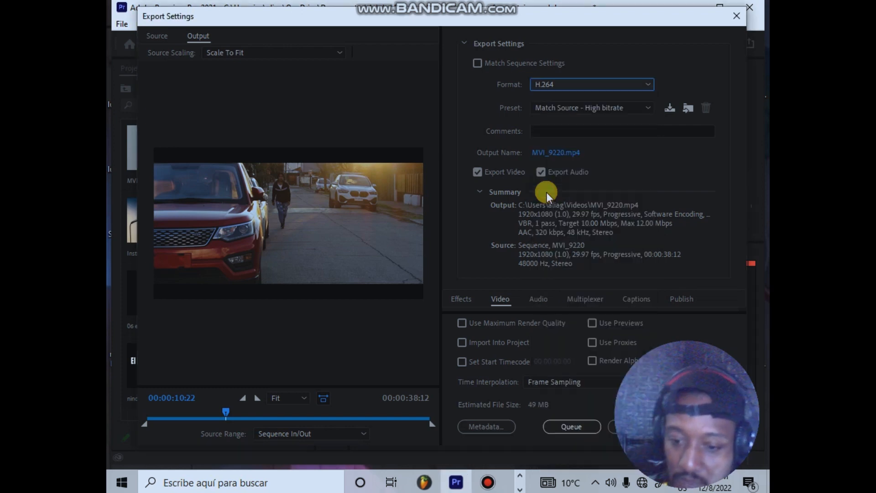
Step: Choose the High Quality 1080p HD preset for the H.264 export
{"action": "left_click", "coordinate": [552, 109]}
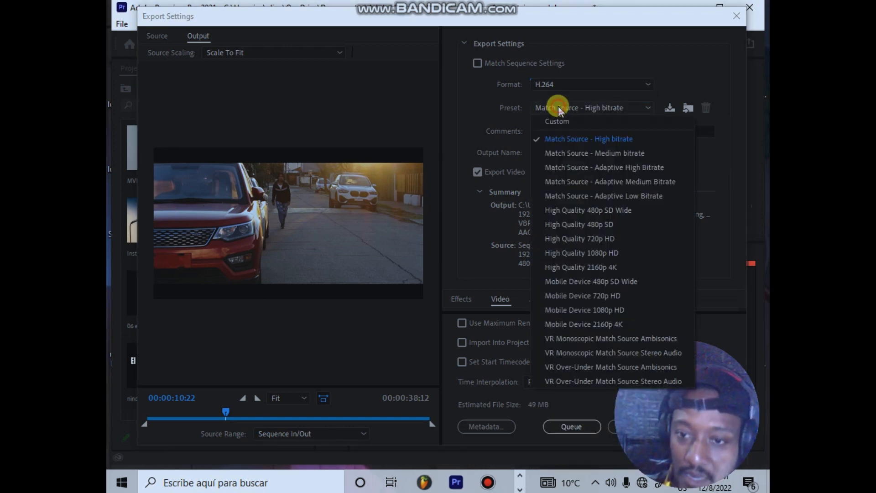
{"action": "left_click", "coordinate": [612, 253]}
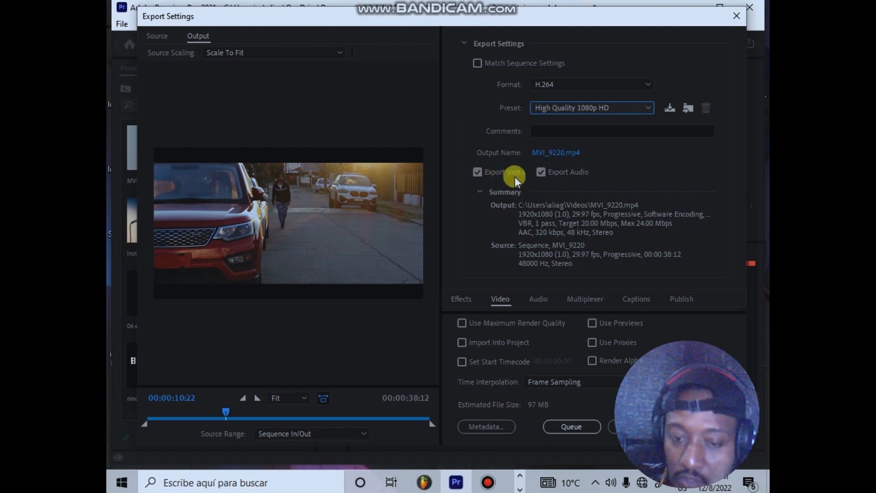
Step: Switch video export and audio export off and back on, and reselect the High Quality 1080p HD preset
{"action": "left_click", "coordinate": [475, 173]}
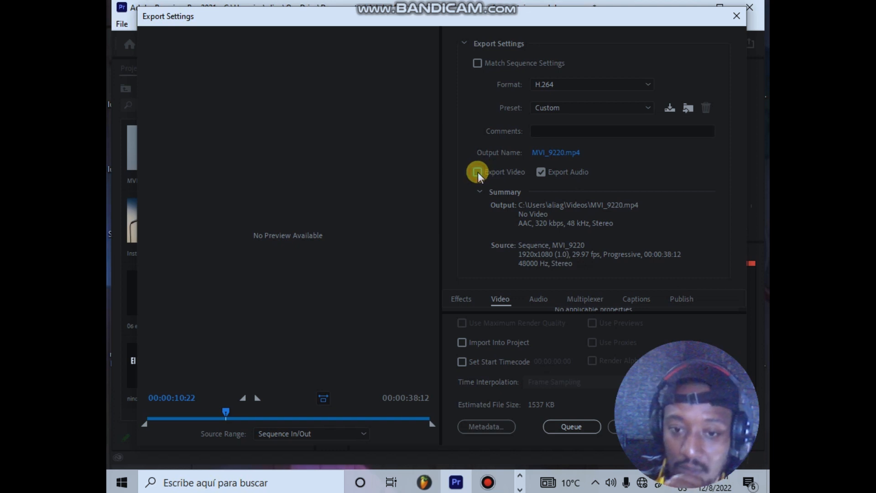
{"action": "left_click", "coordinate": [478, 172]}
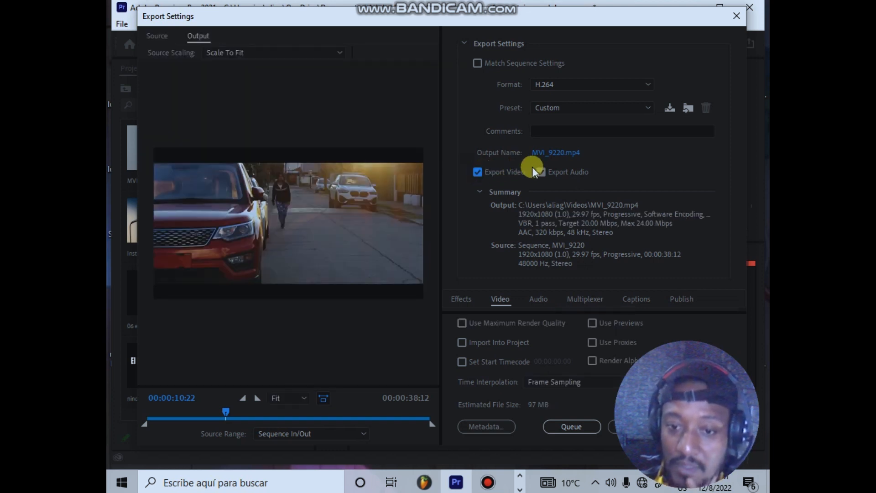
{"action": "left_click", "coordinate": [544, 172]}
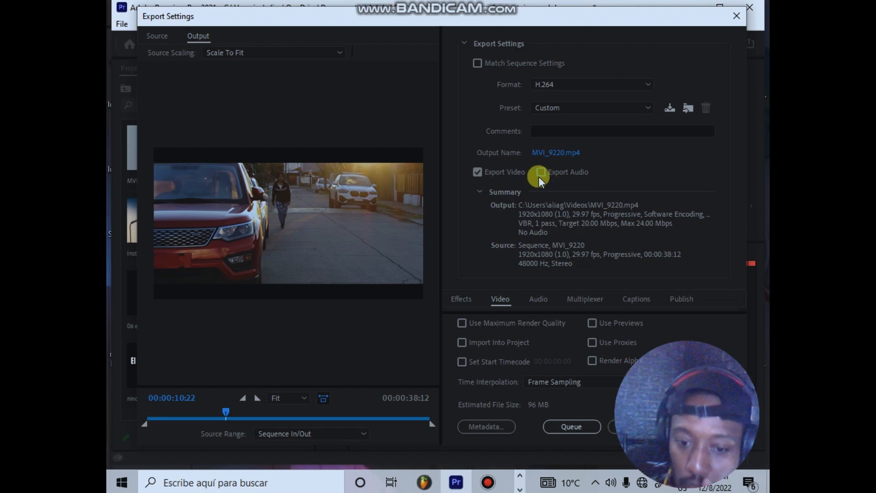
{"action": "left_click", "coordinate": [542, 171]}
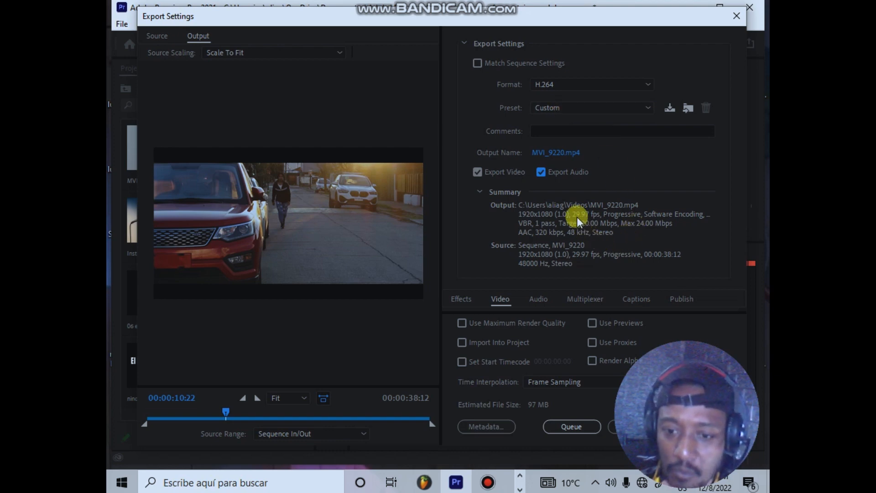
{"action": "left_click", "coordinate": [559, 108]}
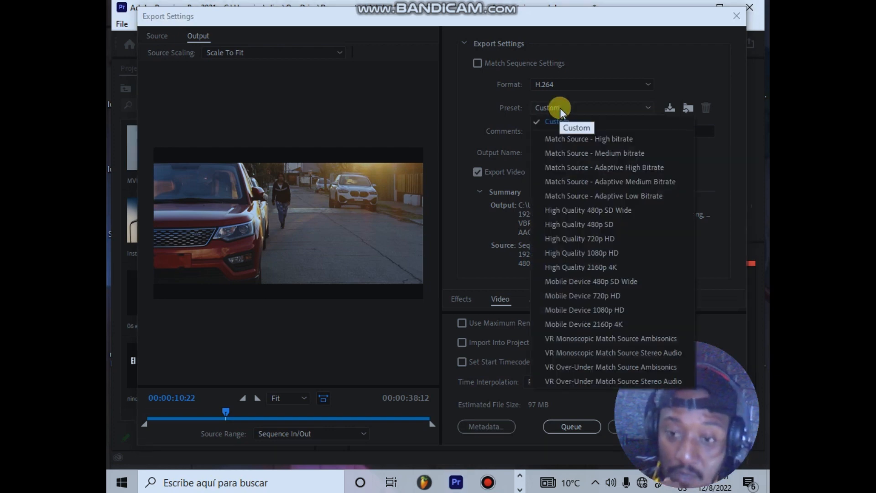
{"action": "left_click", "coordinate": [613, 252]}
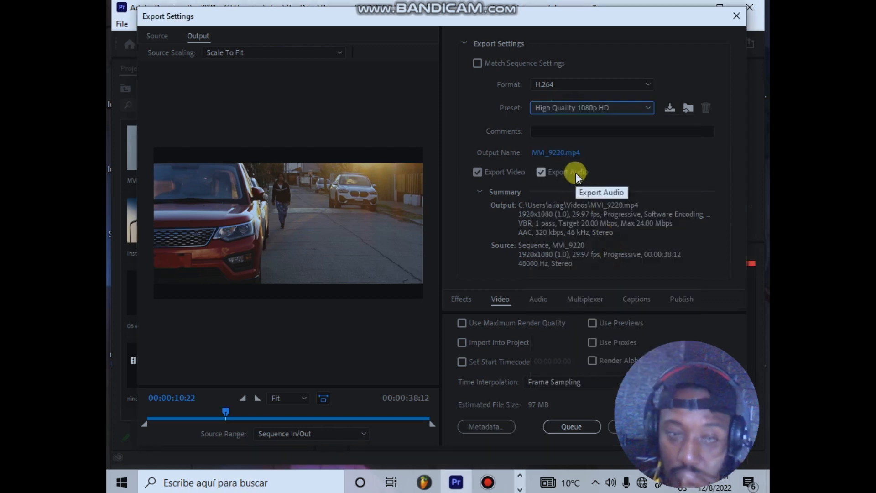
Step: Set the export's output file name to "El nino" and save it as an MP4 in the Vídeos folder
{"action": "left_click", "coordinate": [566, 155]}
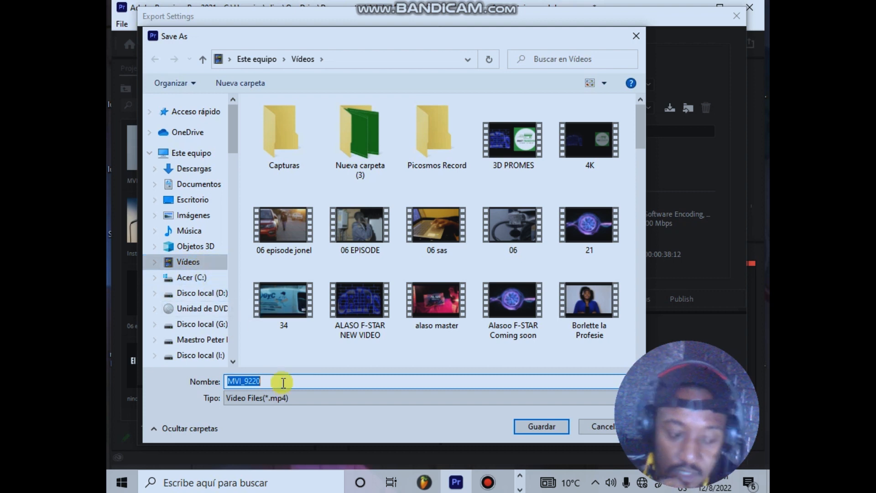
{"action": "key", "text": "BackSpace"}
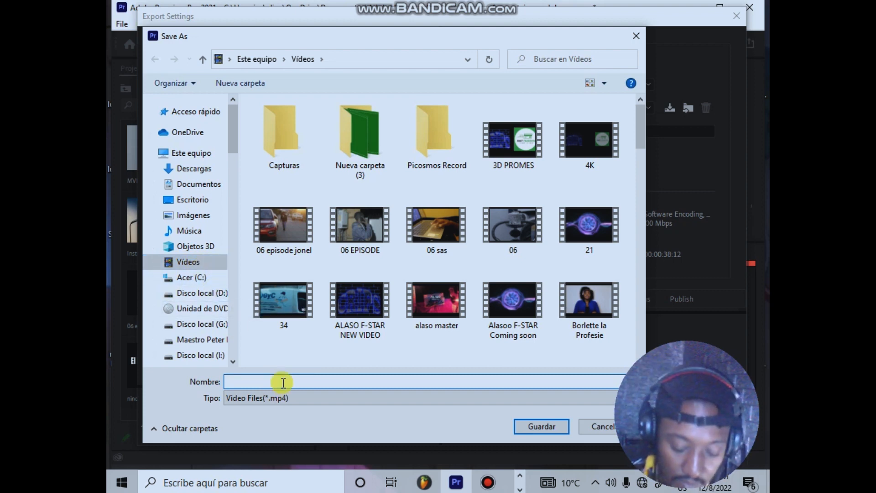
{"action": "type", "text": "el"}
{"action": "key", "text": "BackSpace"}
{"action": "key", "text": "BackSpace"}
{"action": "key", "text": "BackSpace"}
{"action": "type", "text": "El n"}
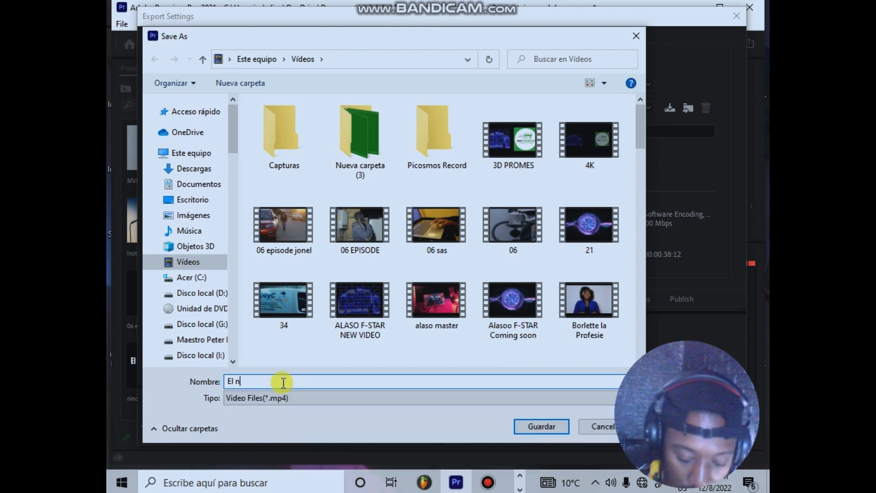
{"action": "type", "text": "ino"}
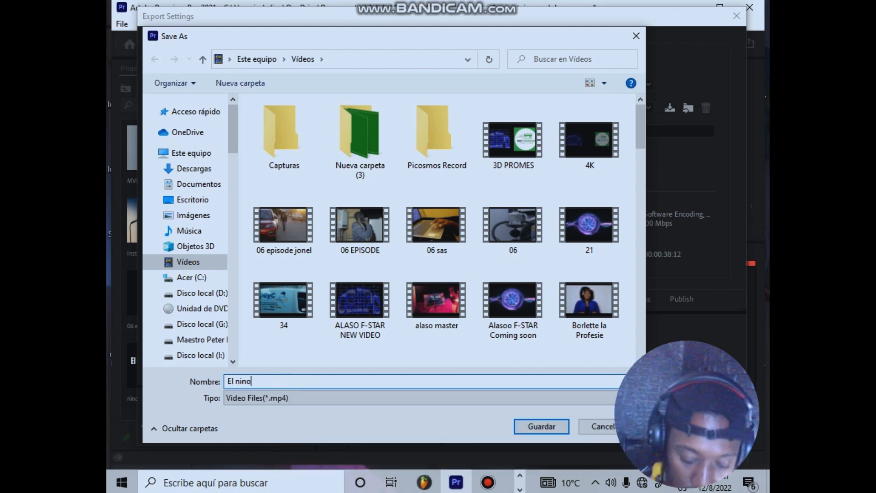
{"action": "key", "text": "Return"}
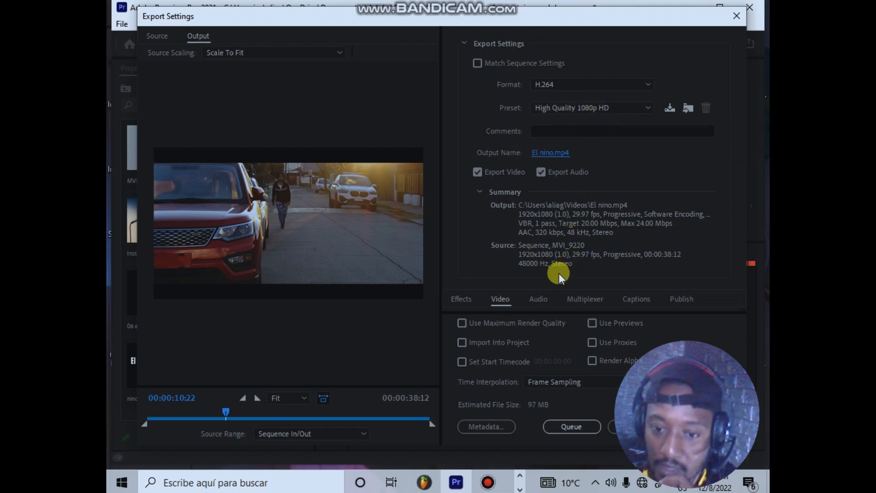
Step: Shift the export settings window to reach its export controls, start exporting El nino.mp4 and move the encoding progress window aside
{"action": "left_click", "coordinate": [542, 301]}
{"action": "left_click", "coordinate": [504, 303]}
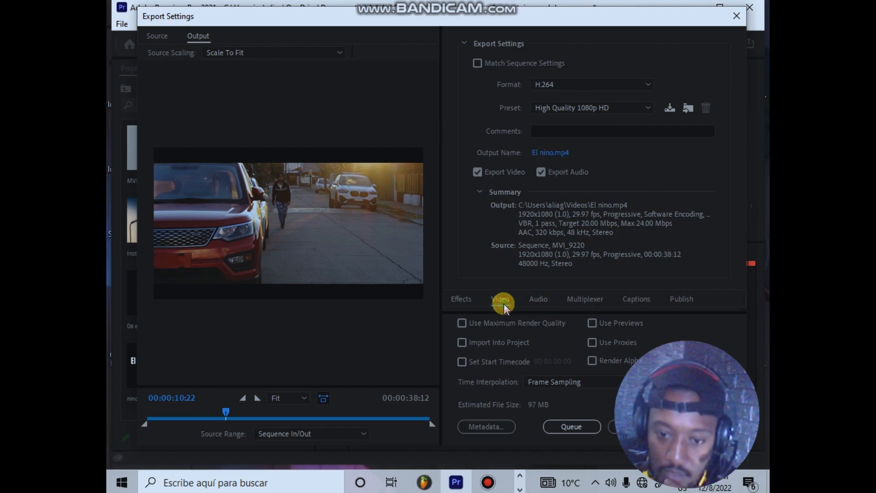
{"action": "left_click_drag", "start_coordinate": [553, 15], "coordinate": [423, 7]}
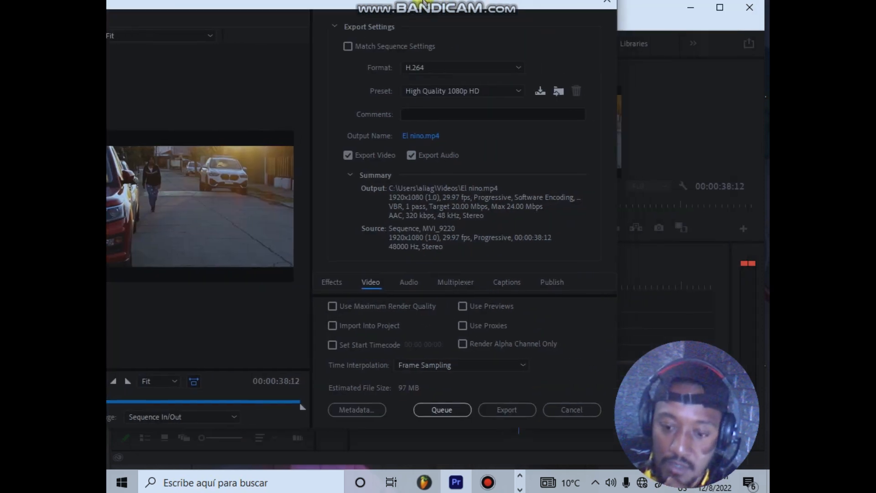
{"action": "left_click", "coordinate": [497, 419]}
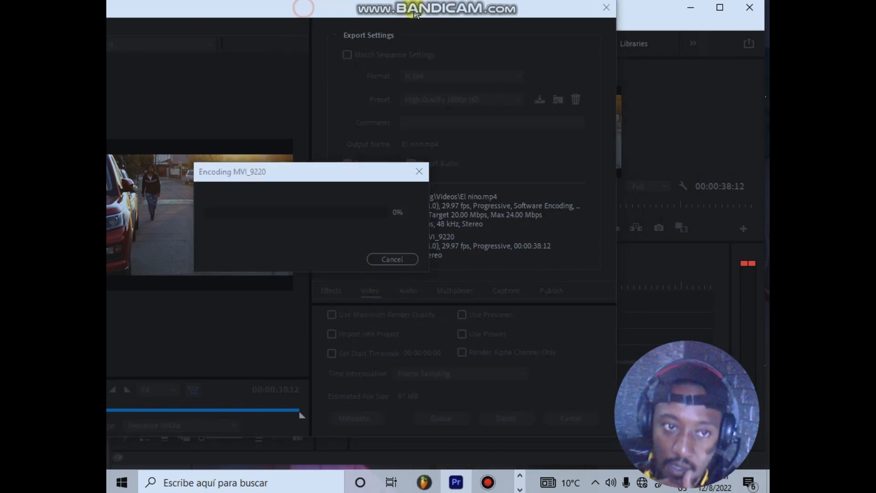
{"action": "left_click_drag", "start_coordinate": [303, 173], "coordinate": [511, 168]}
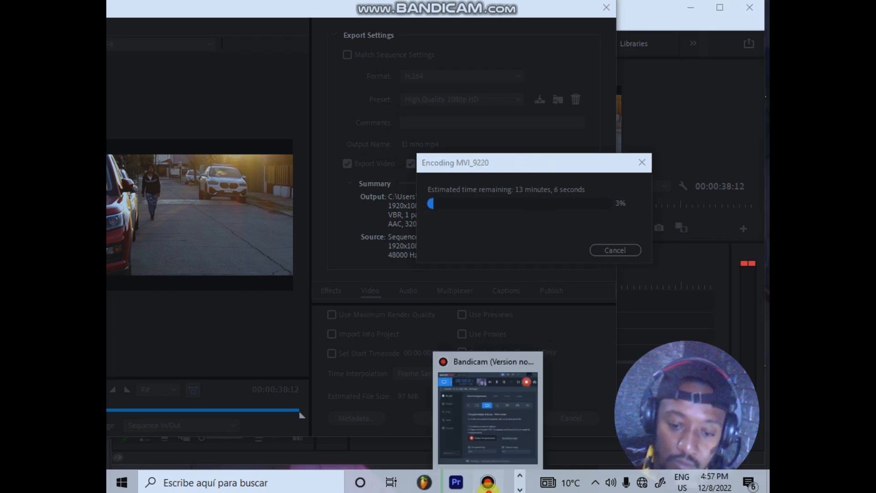
{"action": "left_click", "coordinate": [487, 484]}
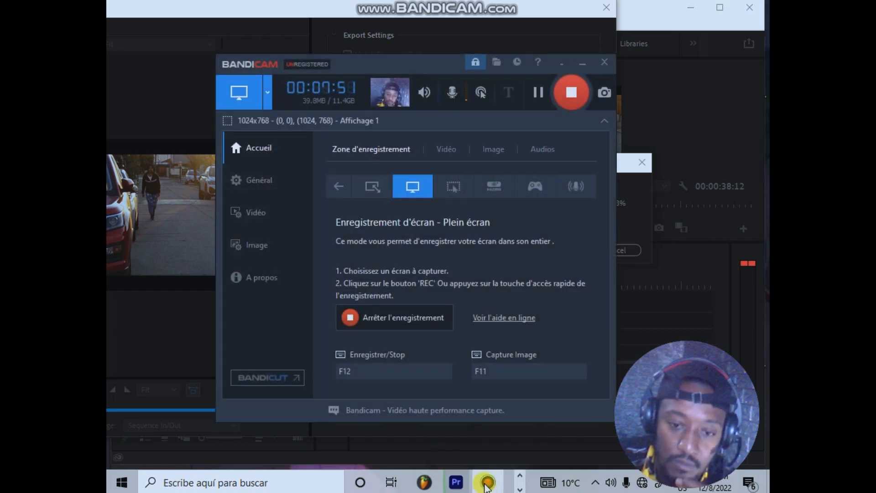
{"action": "left_click", "coordinate": [558, 98]}
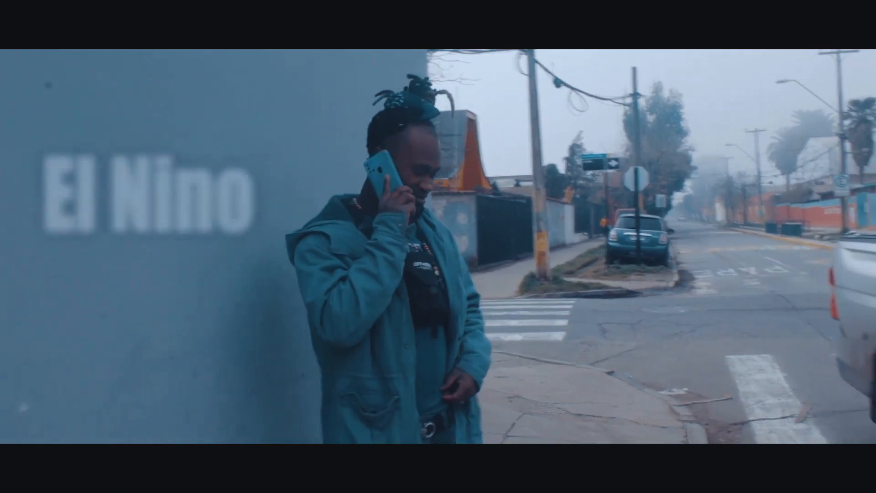